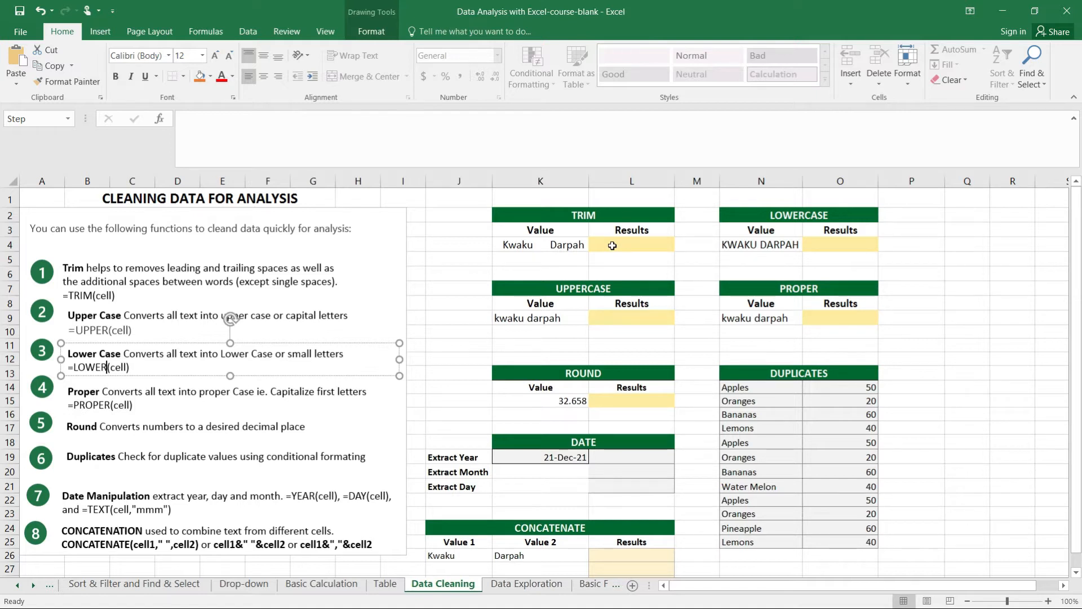
# Enter the formula =TRIM(K4) in cell L4 to remove the extra spaces from the TRIM table's value
pyautogui.click(612, 245)
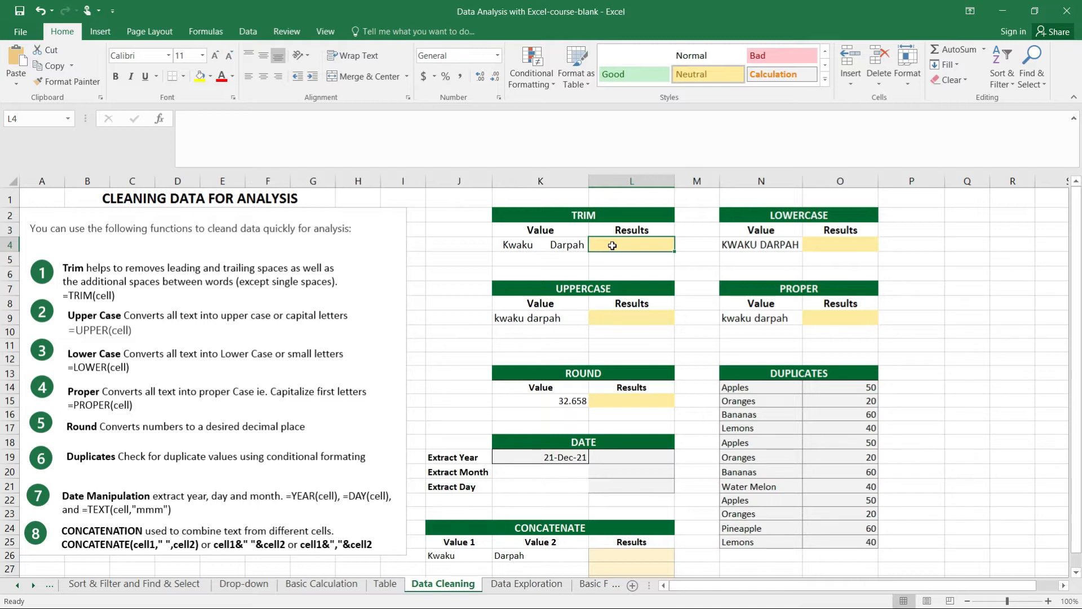
pyautogui.write('=')
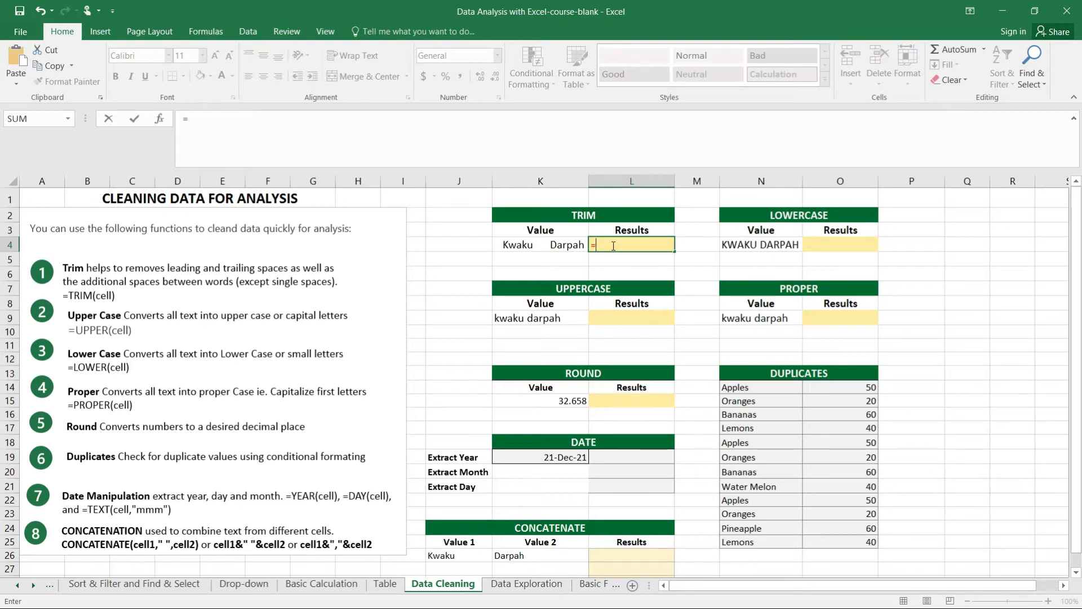
pyautogui.write('TR')
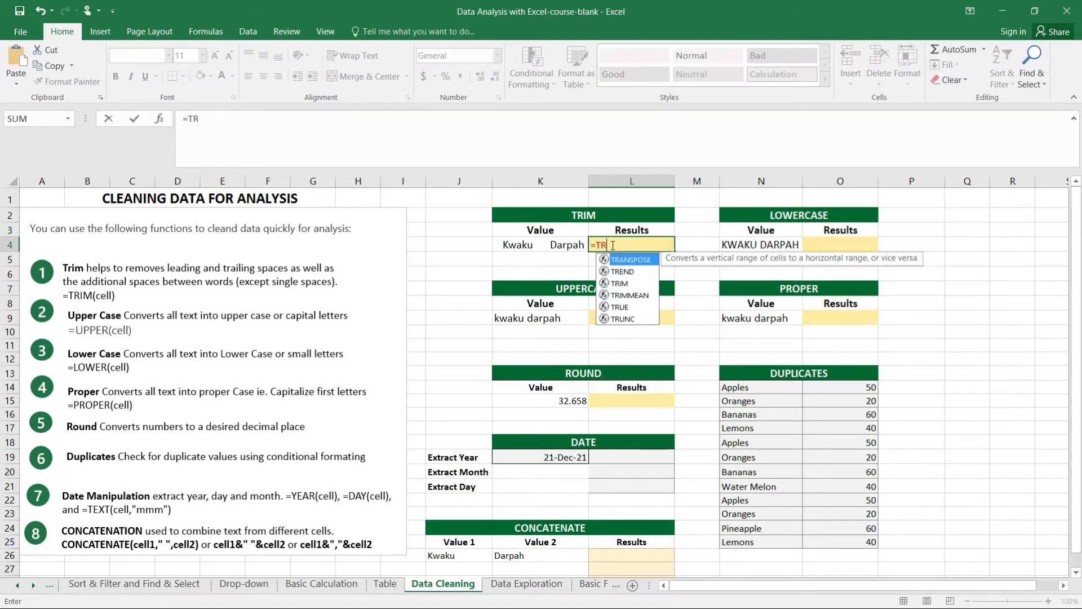
pyautogui.write('I')
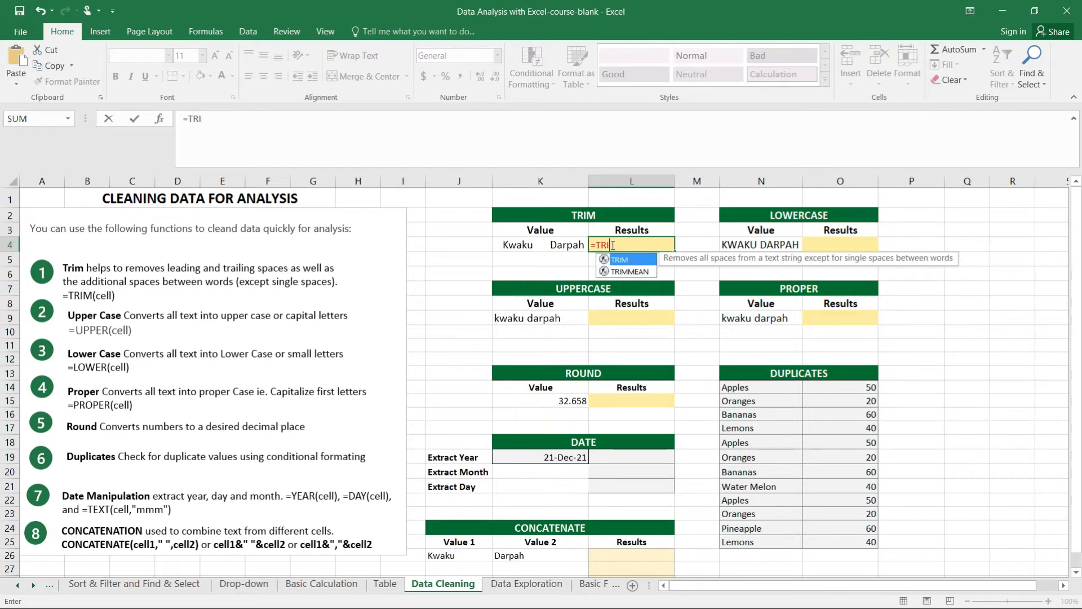
pyautogui.write('M(')
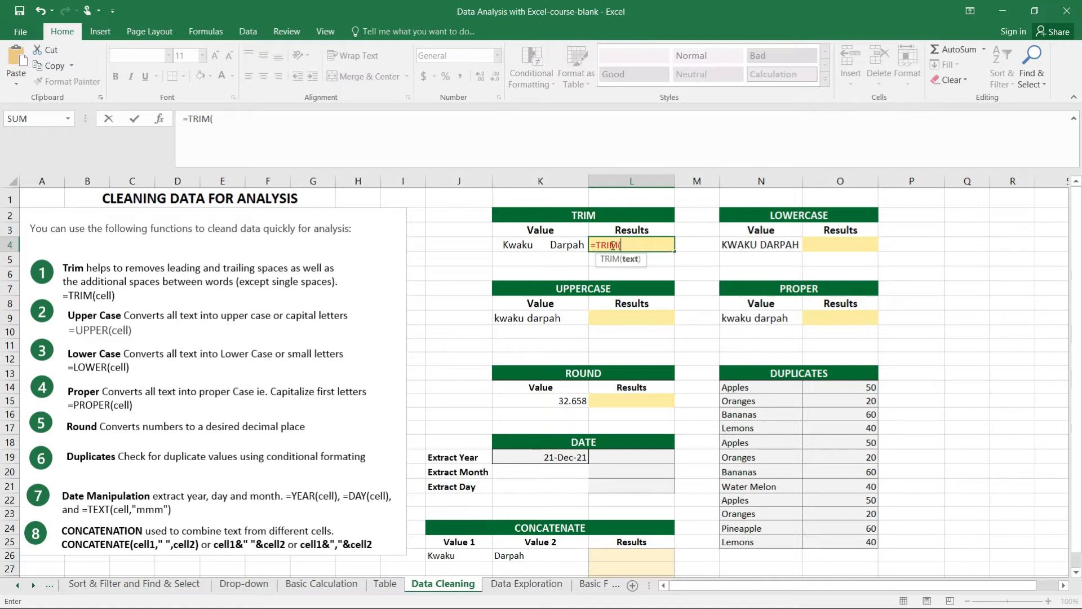
pyautogui.click(552, 246)
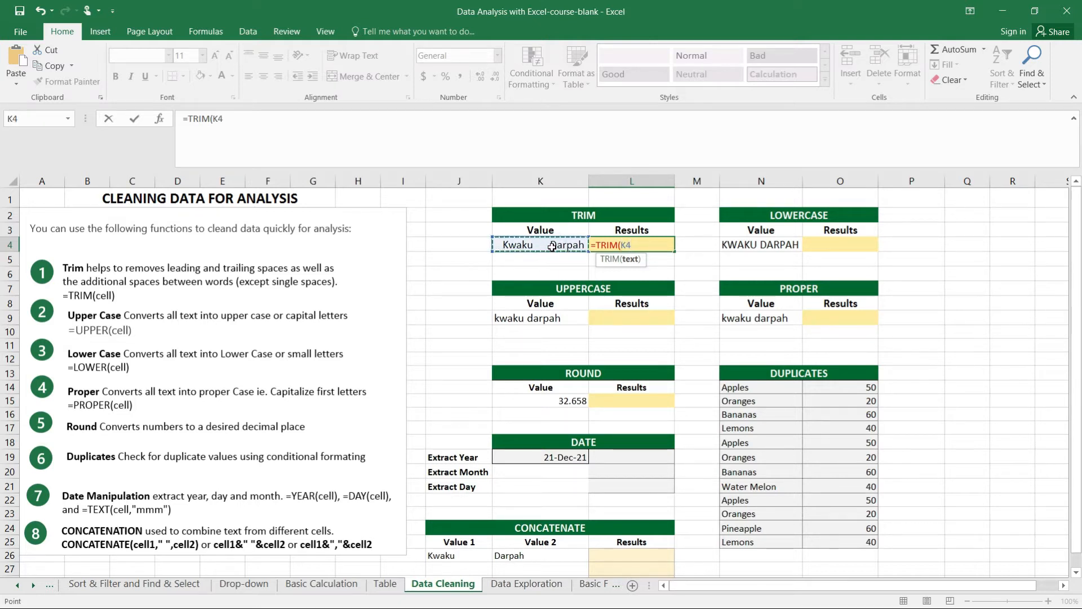
pyautogui.write(')')
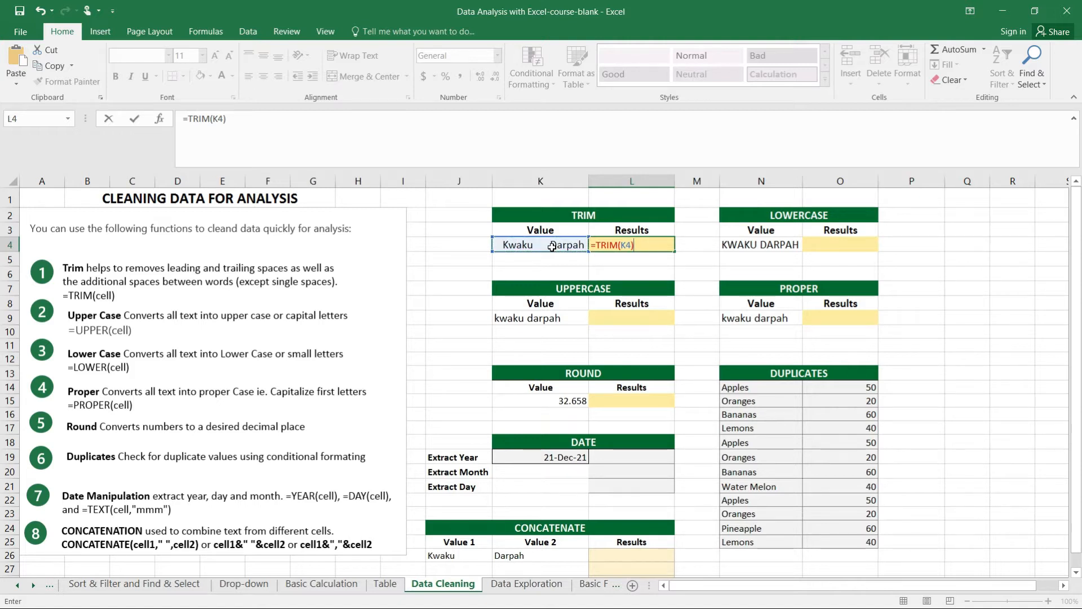
pyautogui.press('Return')
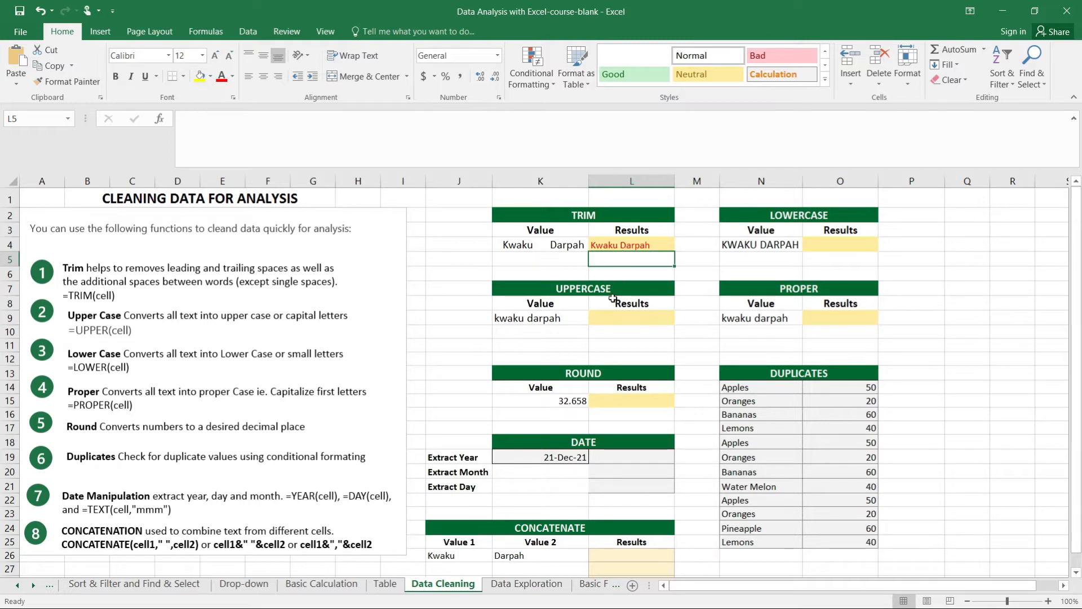
# Enter the formula =UPPER(K9) in cell L9 to convert the UPPERCASE table's value to capital letters
pyautogui.click(599, 317)
pyautogui.write('=')
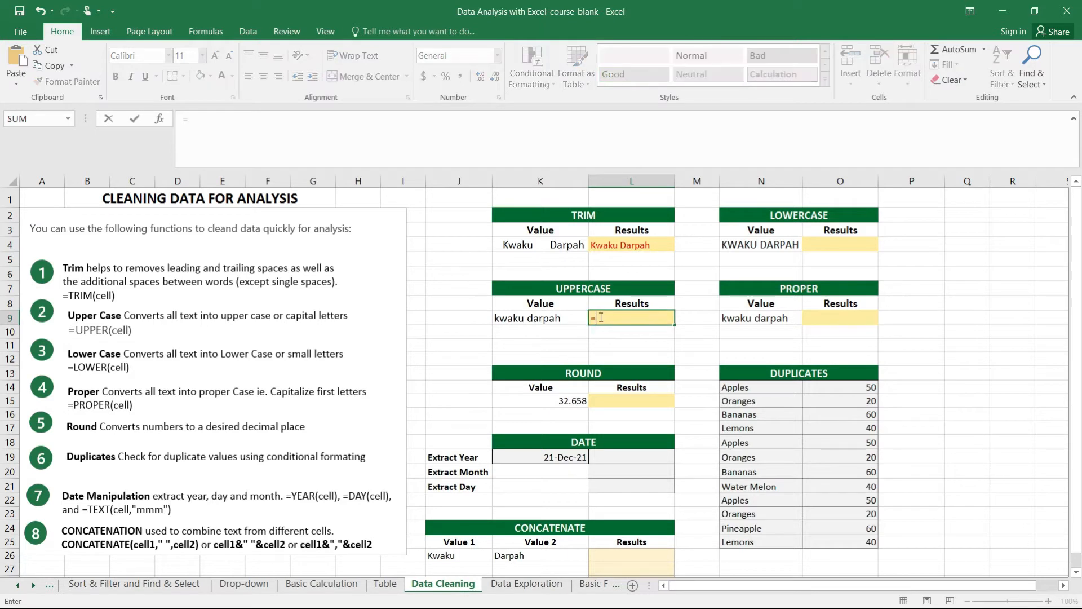
pyautogui.write('UP')
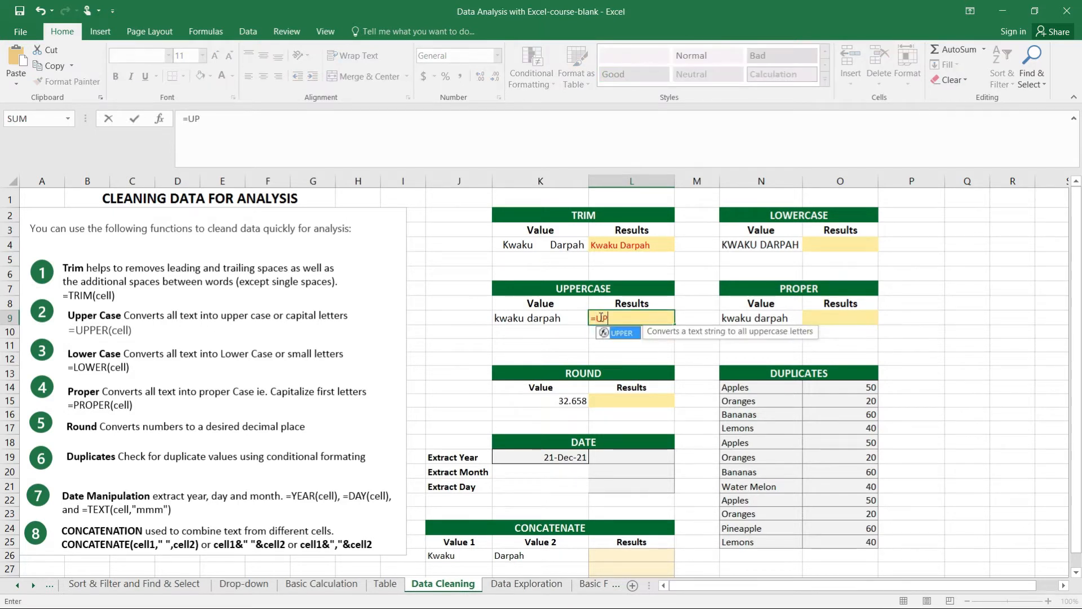
pyautogui.write('PER(')
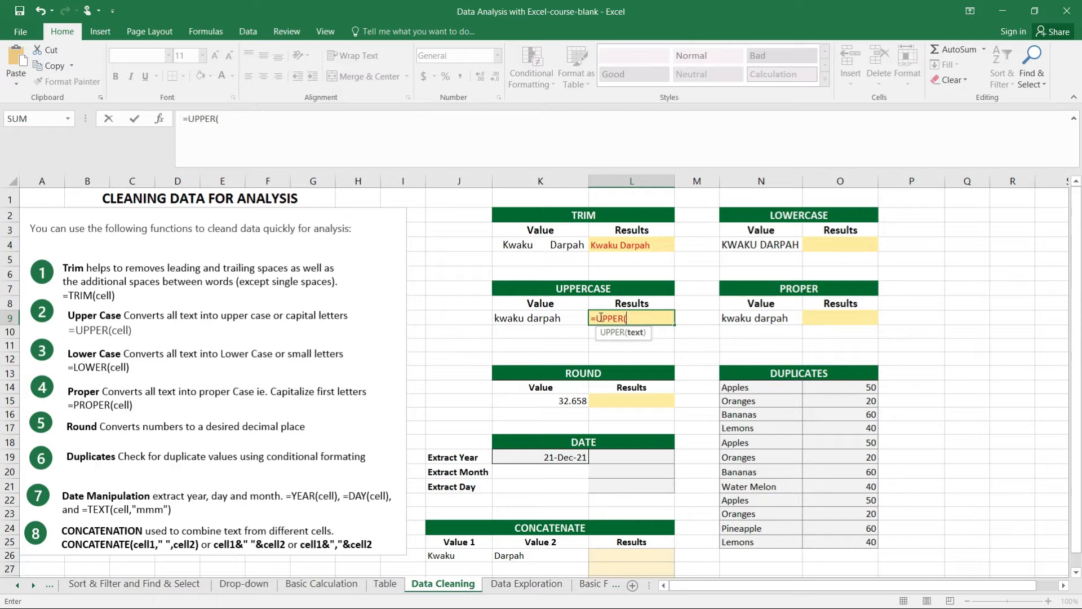
pyautogui.click(563, 320)
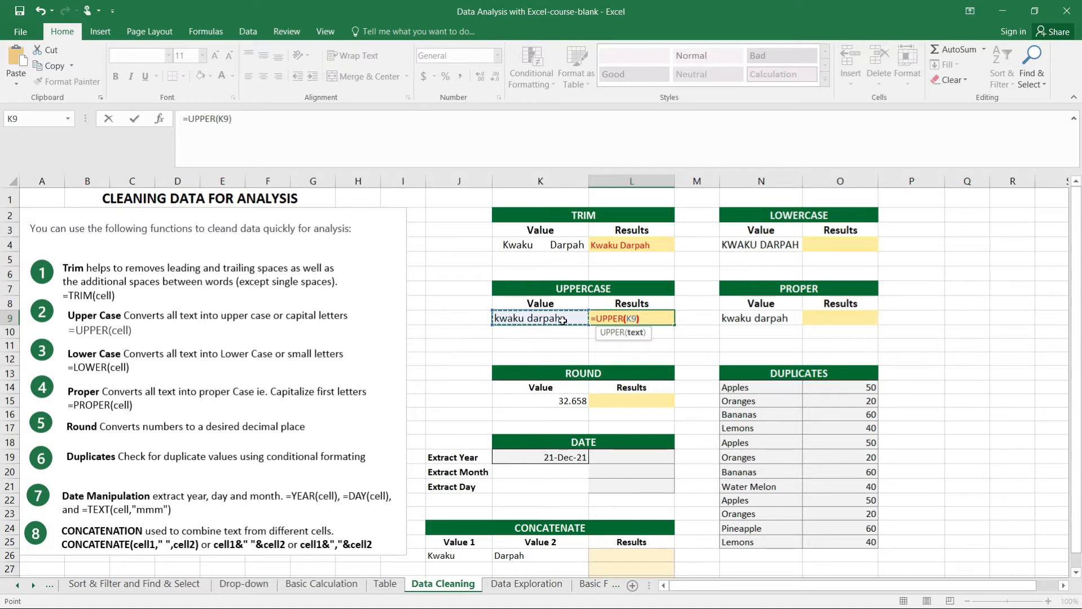
pyautogui.write(')')
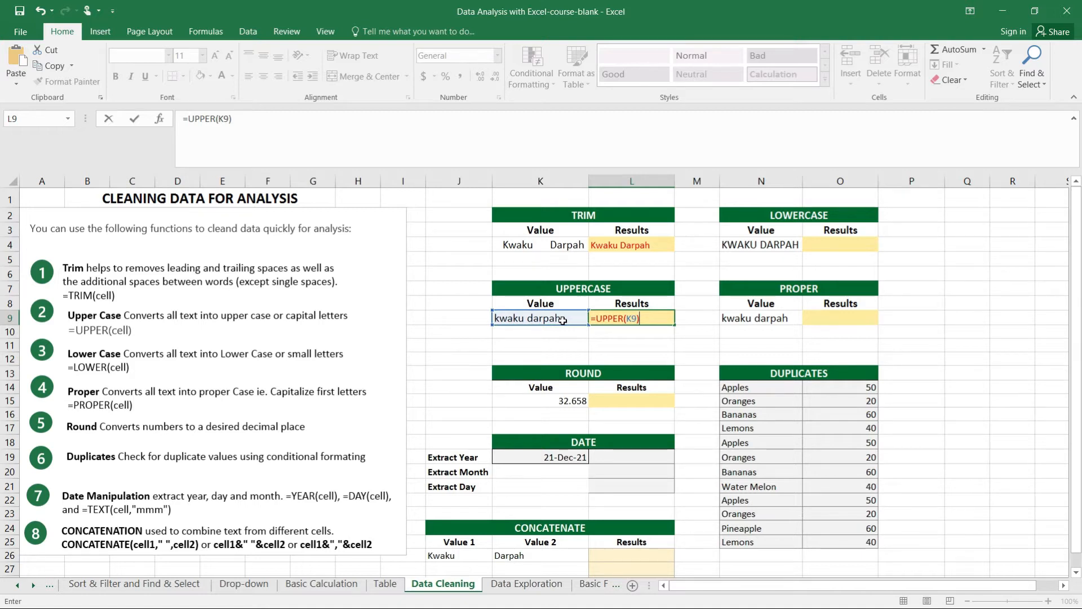
pyautogui.press('Return')
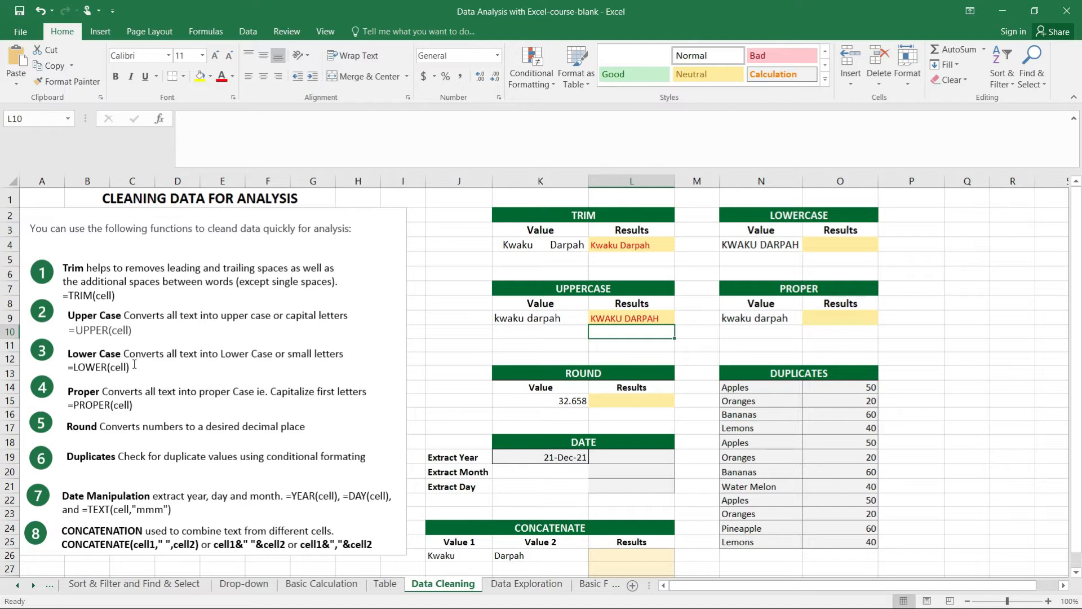
# Enter the formula =LOWER(N4) in cell O4 to convert the LOWERCASE table's value to small letters
pyautogui.click(813, 244)
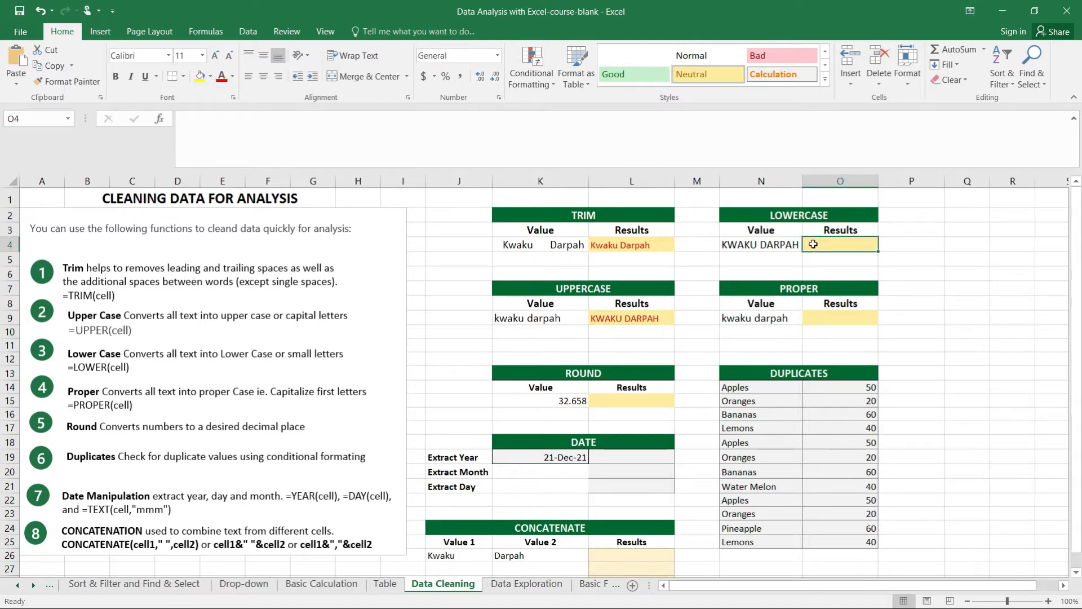
pyautogui.write('=')
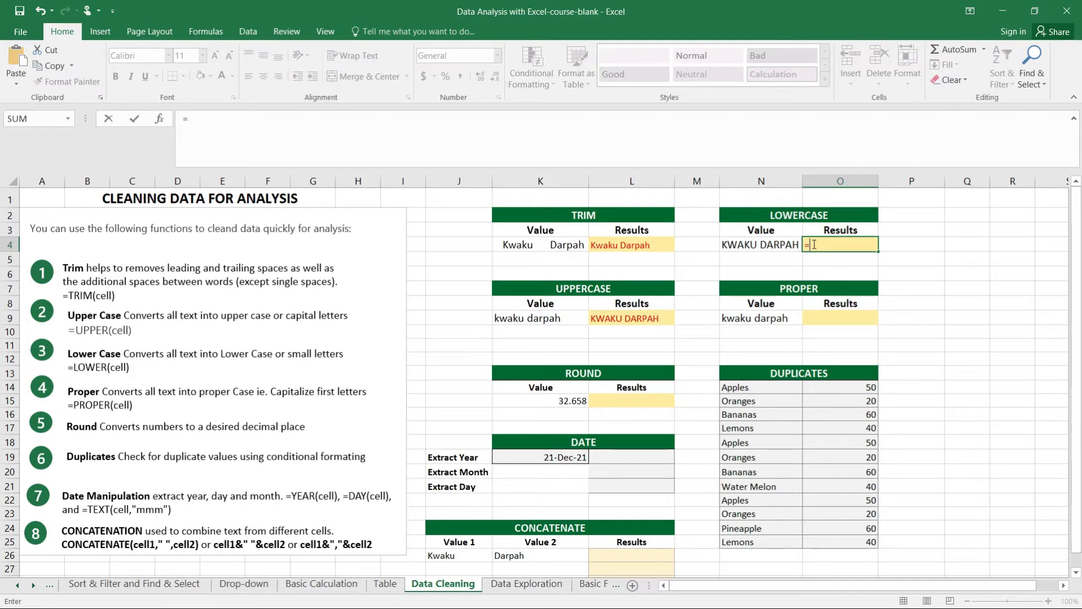
pyautogui.write('LOWER')
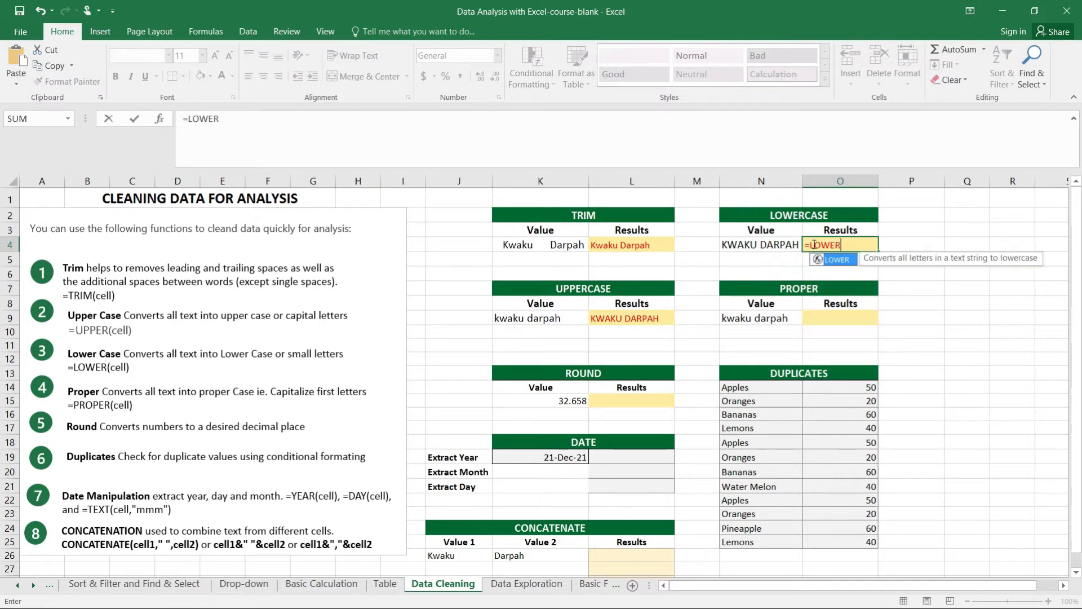
pyautogui.write('(')
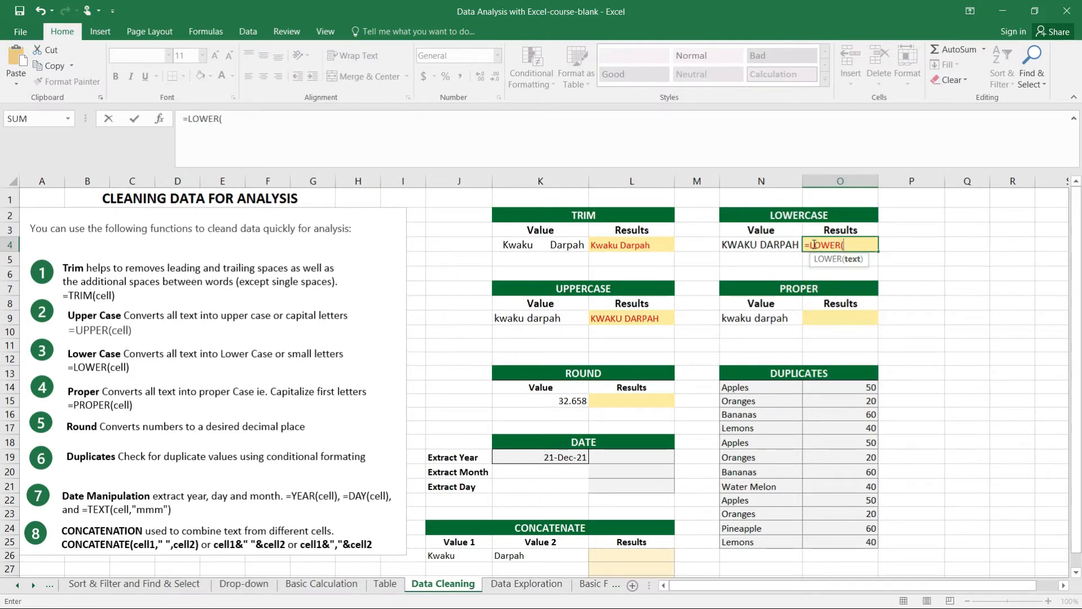
pyautogui.click(768, 246)
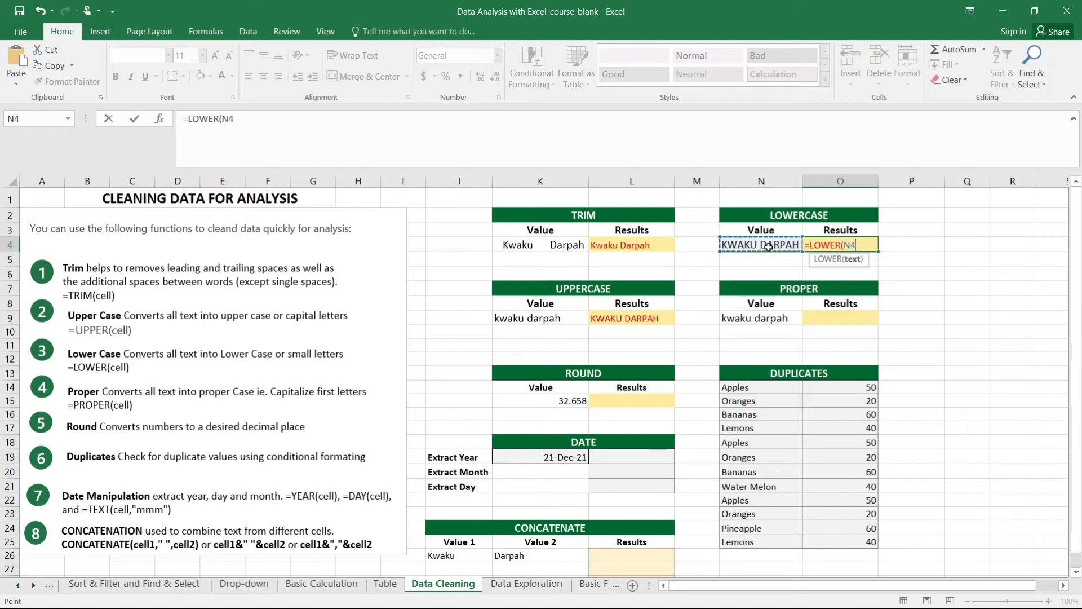
pyautogui.write(')')
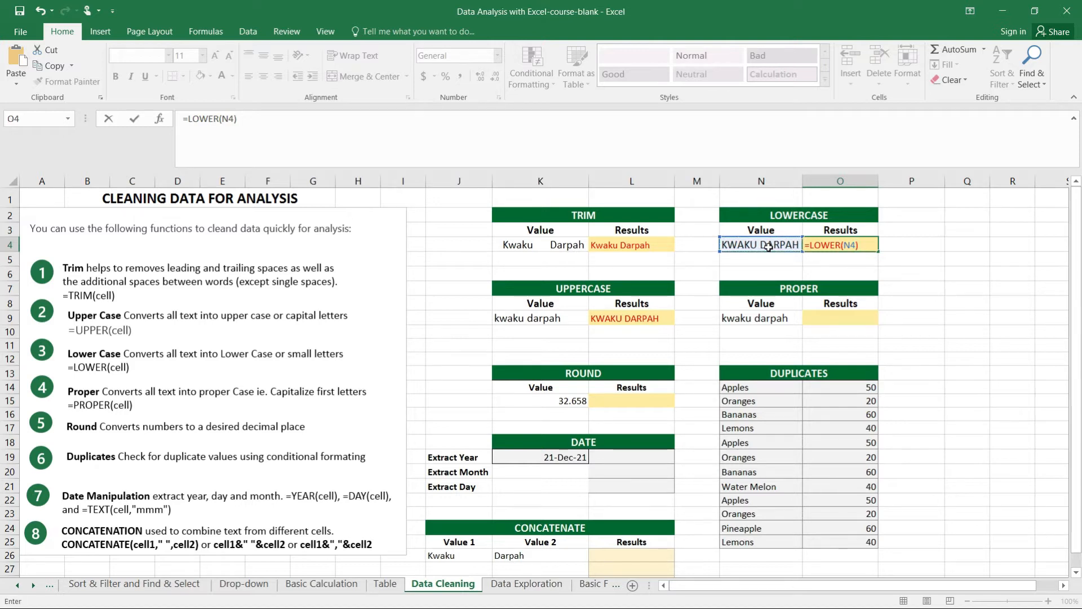
pyautogui.press('Return')
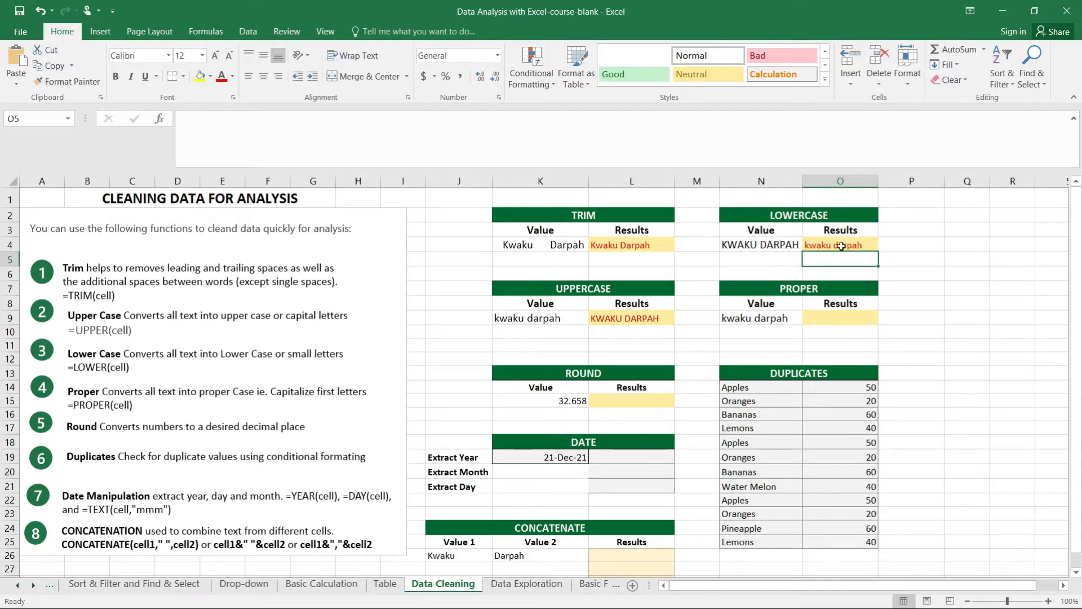
# Enter the formula =PROPER(N9) in cell O9 to capitalize the first letter of each word in the PROPER table's value
pyautogui.click(1048, 601)
pyautogui.moveTo(855, 590); pyautogui.dragTo(855, 591)
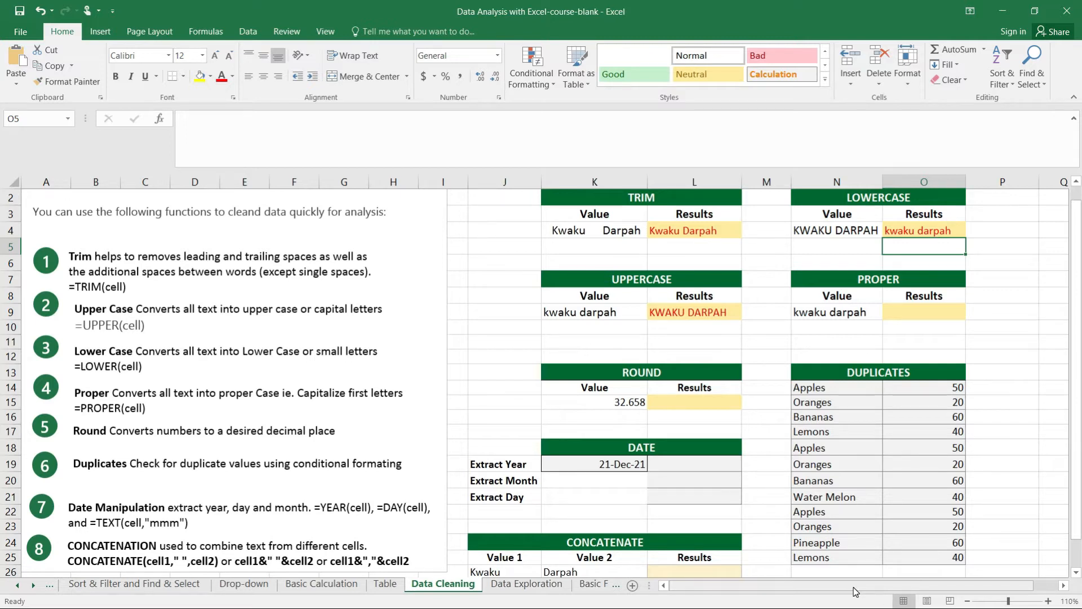
pyautogui.click(905, 316)
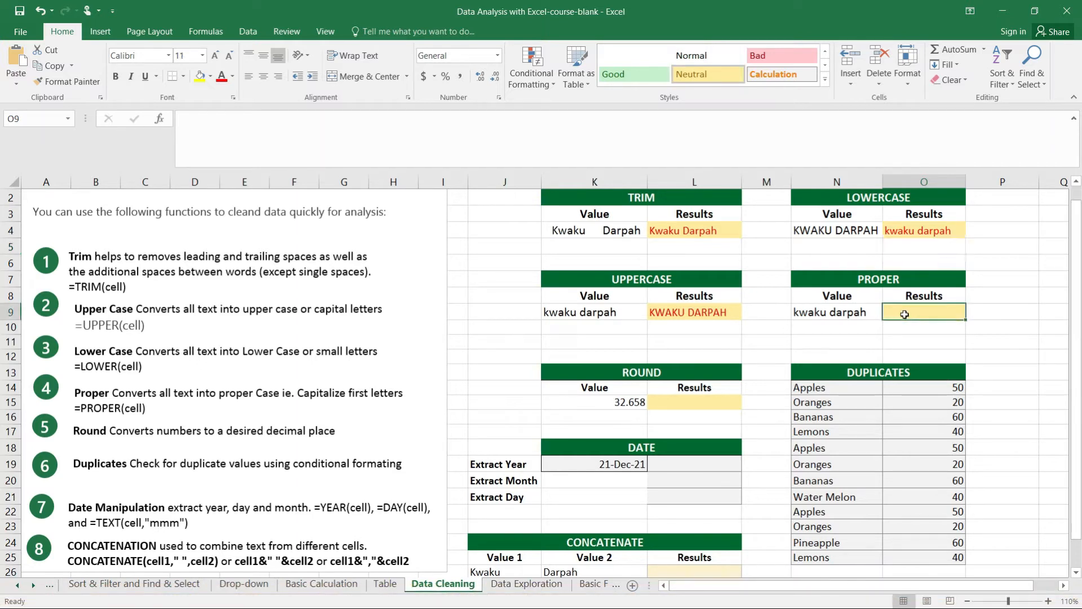
pyautogui.write('=PROPER')
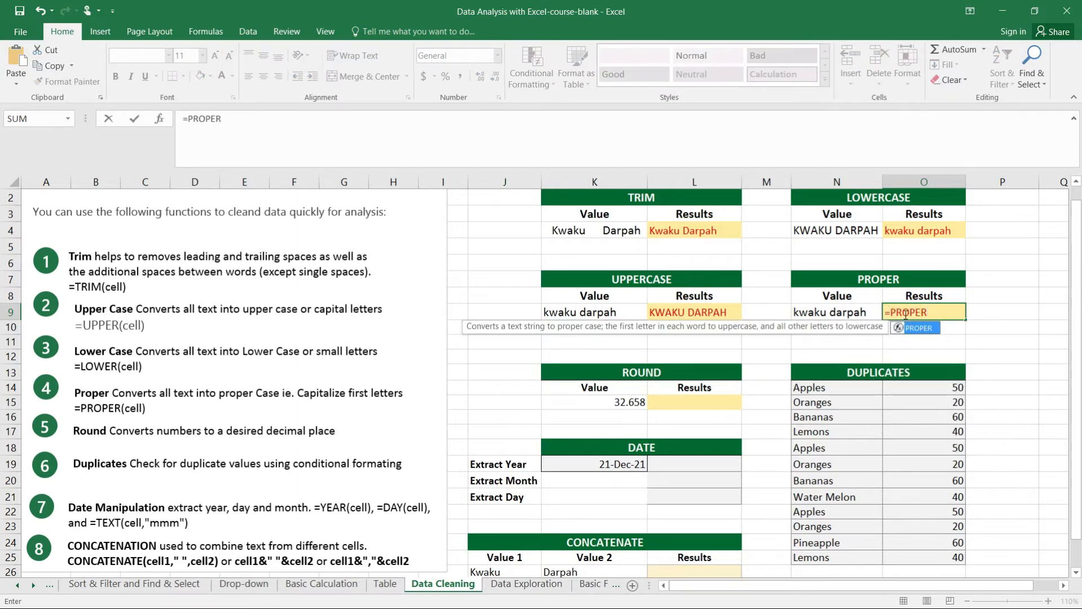
pyautogui.write('(')
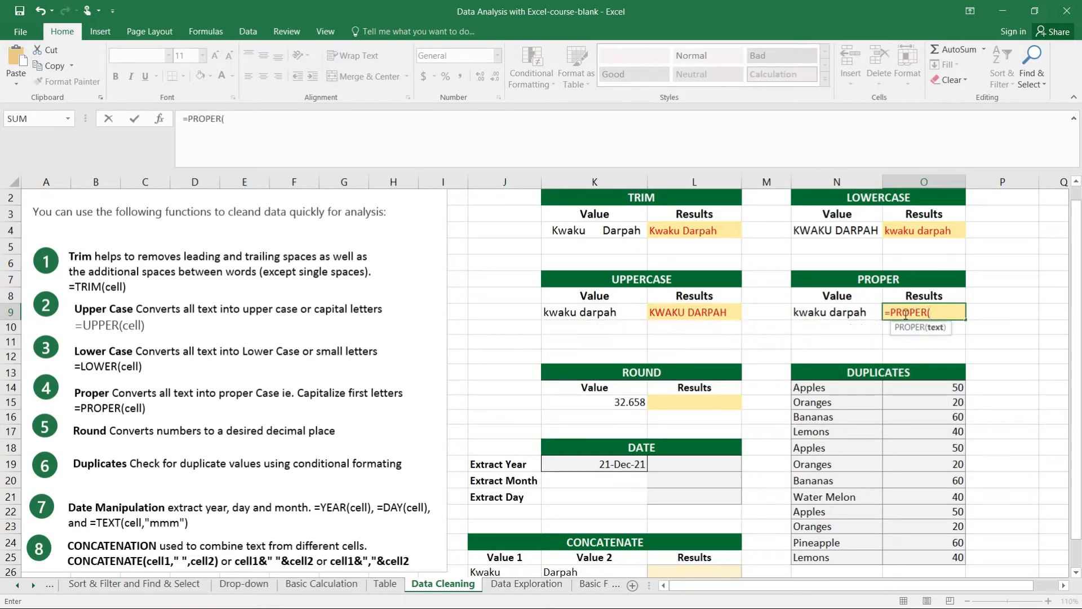
pyautogui.click(837, 313)
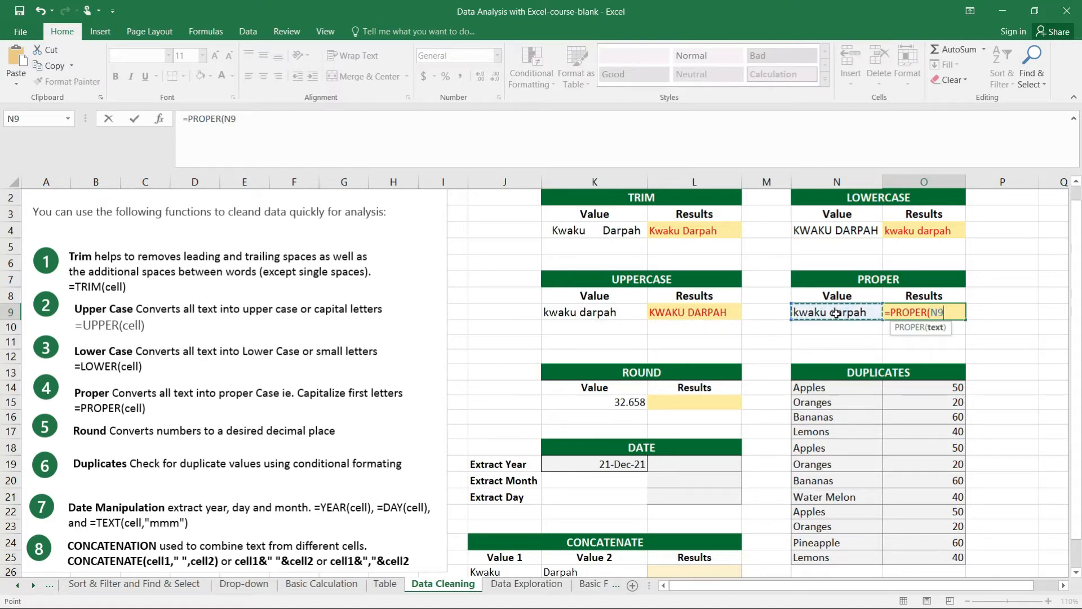
pyautogui.write(')')
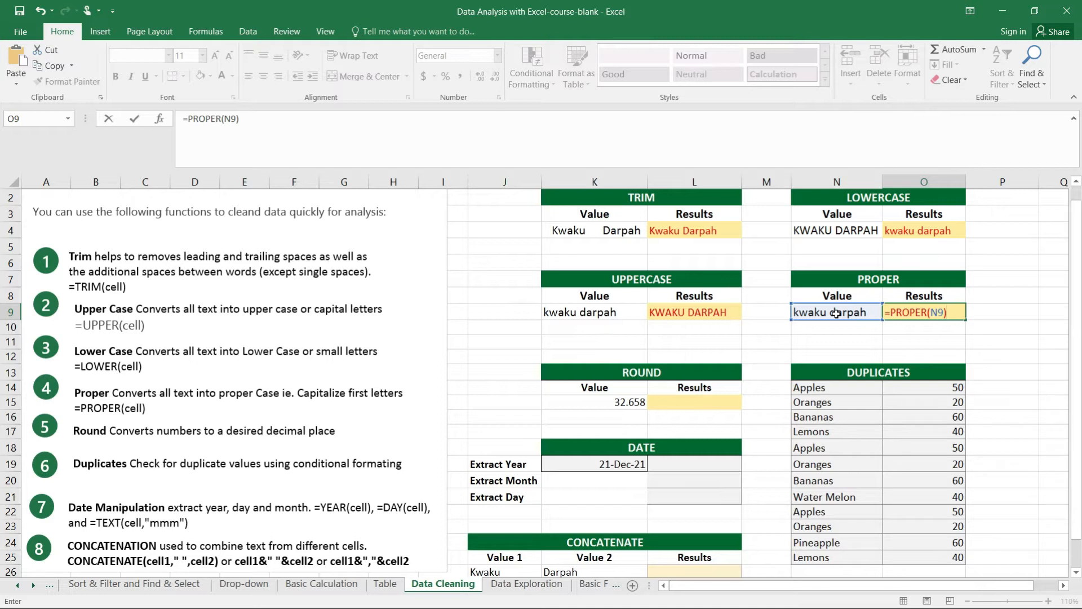
pyautogui.press('Return')
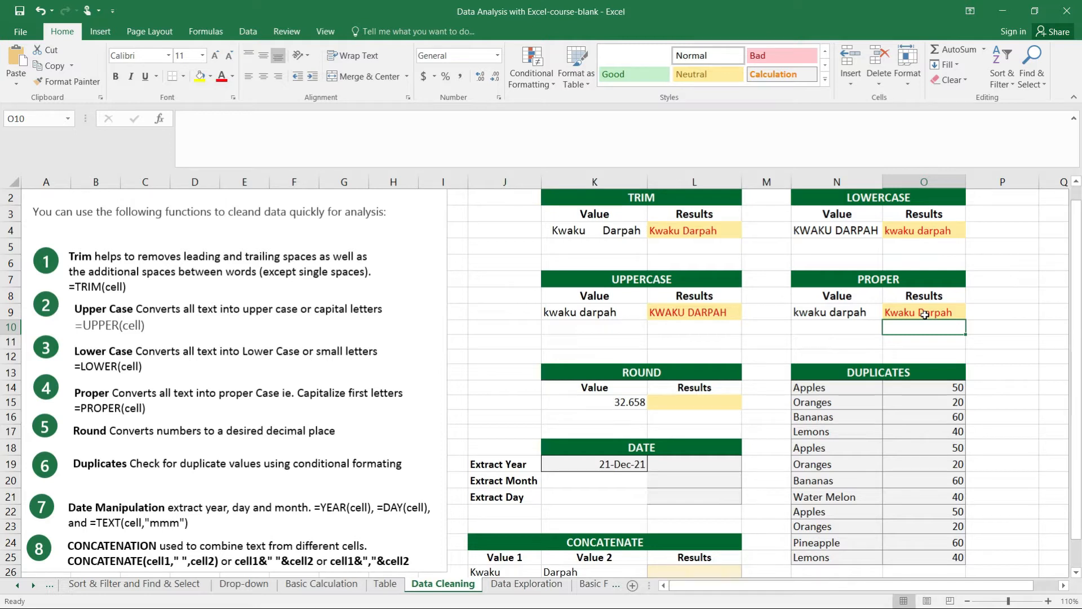
# Enter the formula =ROUND(K15,2) in cell L15 to round the ROUND table's value to two decimal places
pyautogui.click(671, 404)
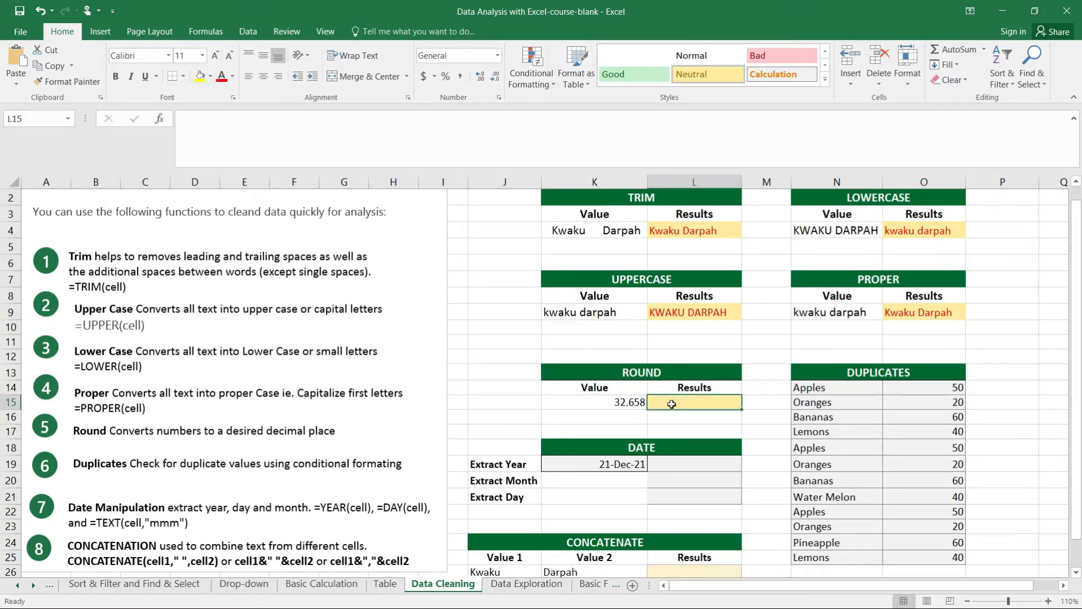
pyautogui.write('=')
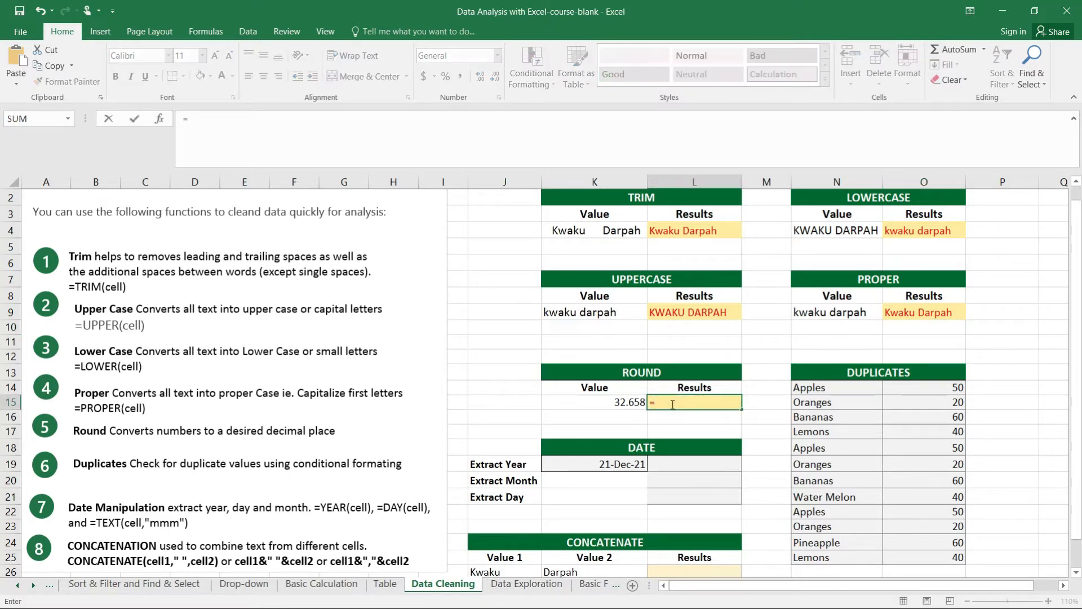
pyautogui.write('ROUN')
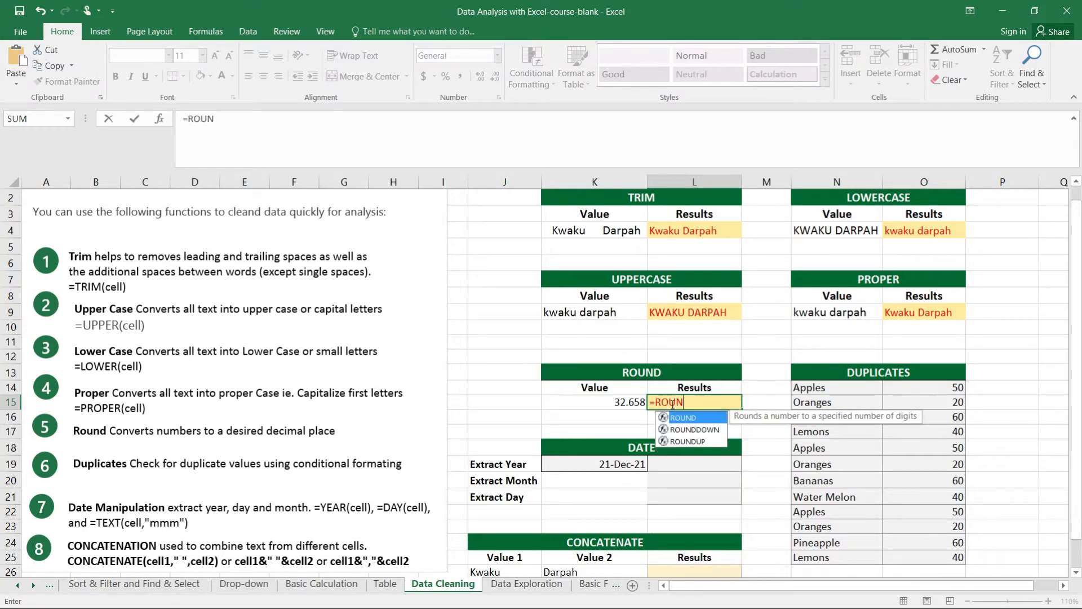
pyautogui.write('D(')
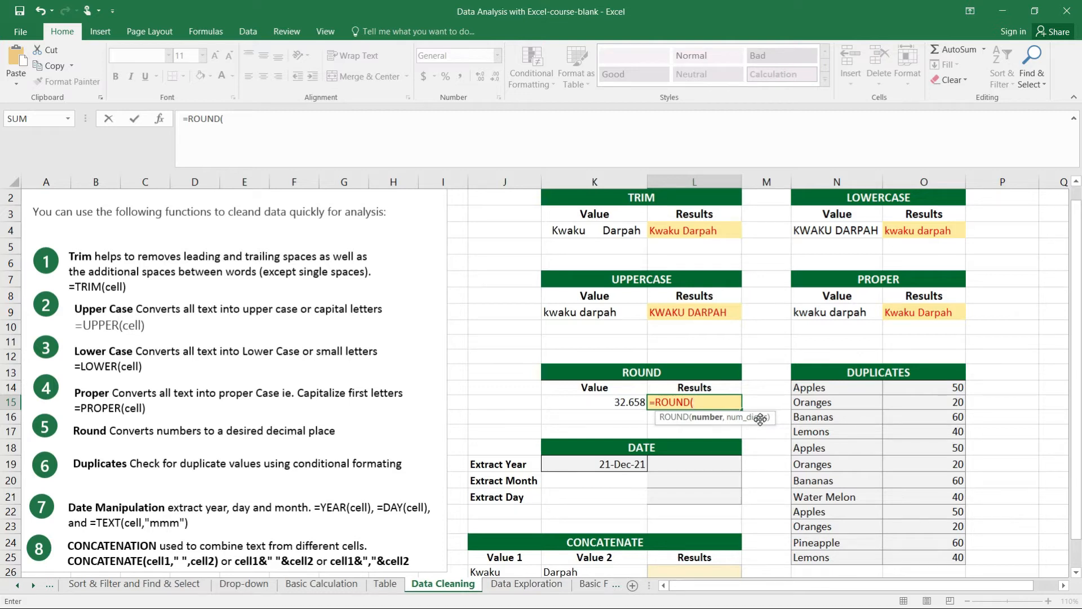
pyautogui.click(620, 402)
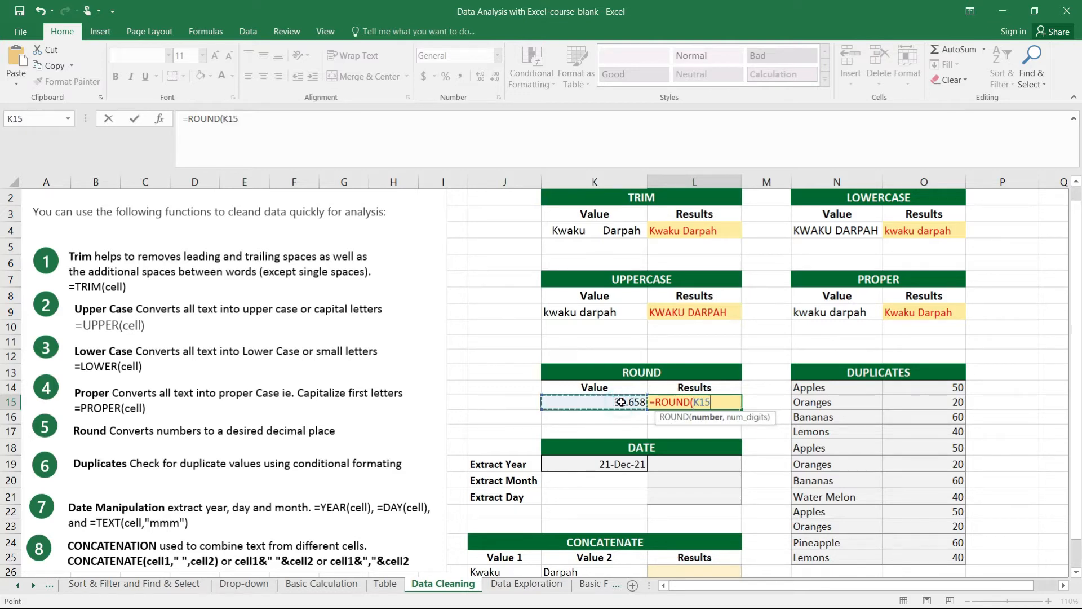
pyautogui.write(',')
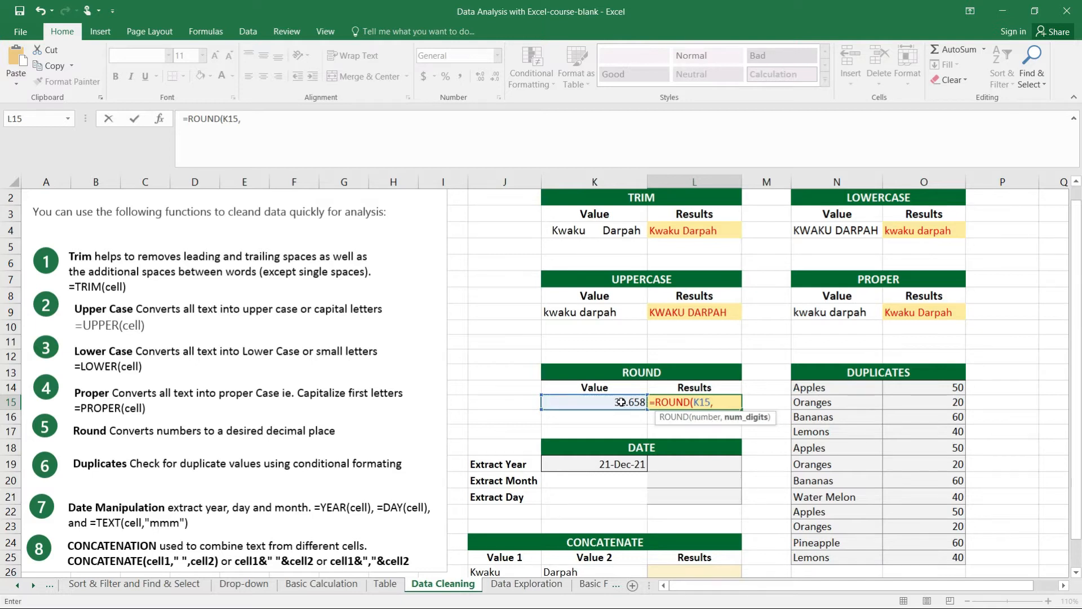
pyautogui.write('2)')
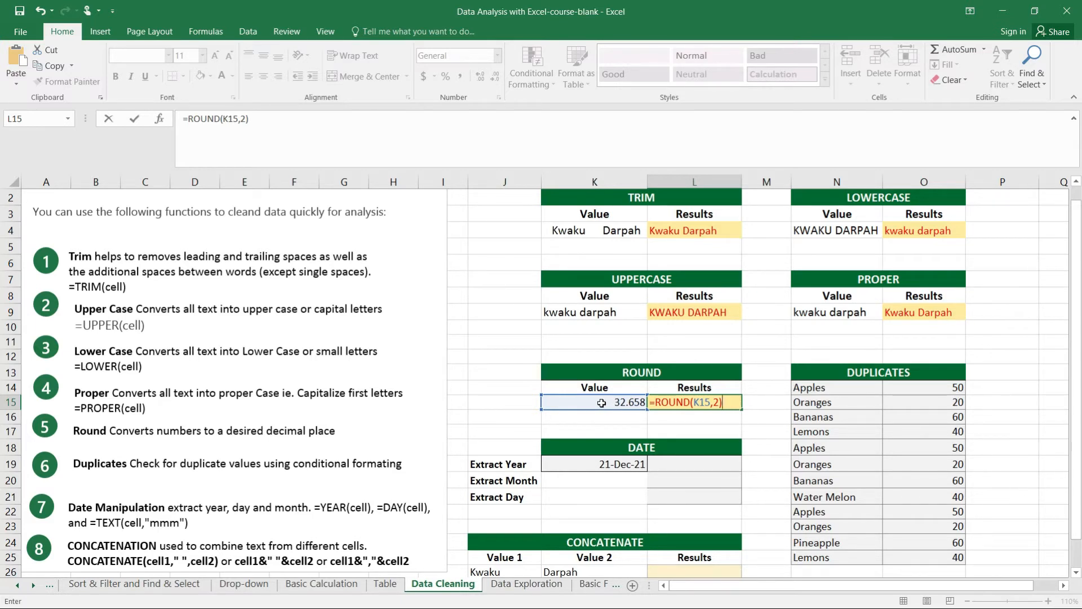
pyautogui.press('Return')
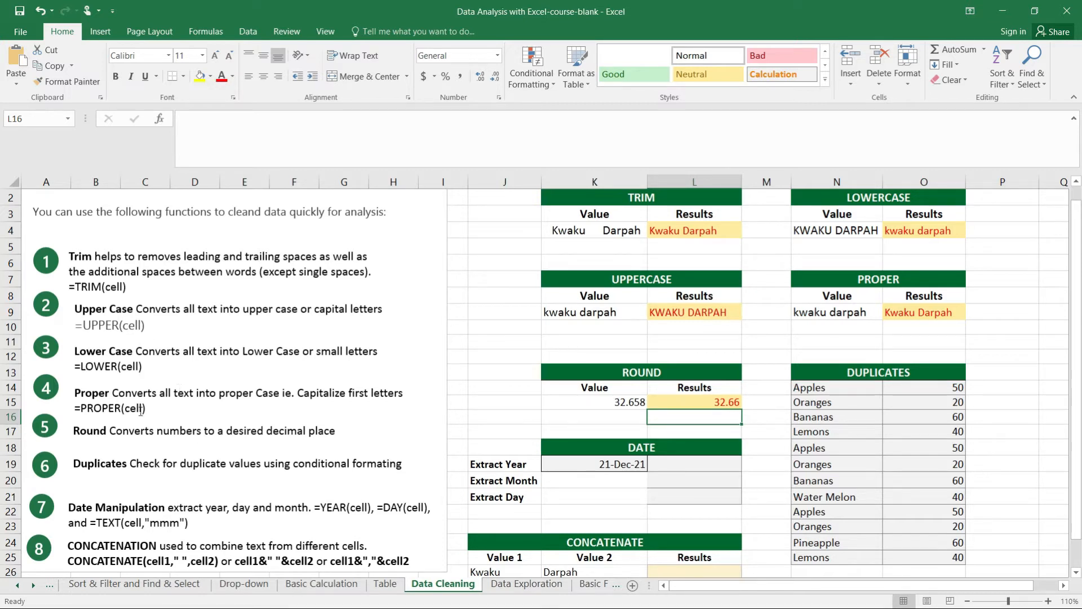
# Add the syntax line "=ROUND(number,number of decibal places)" beneath the Round description in the fifth instruction note
pyautogui.click(342, 434)
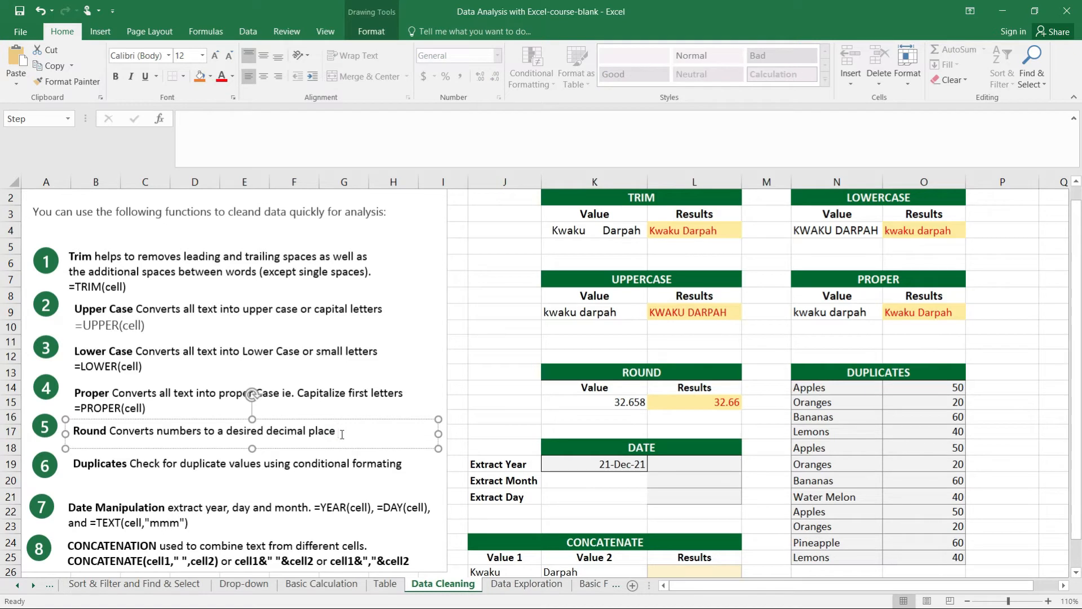
pyautogui.write('=ROUND(nuber,')
pyautogui.write('m')
pyautogui.press('Right')
pyautogui.press('Right')
pyautogui.write('number of decibal places)')
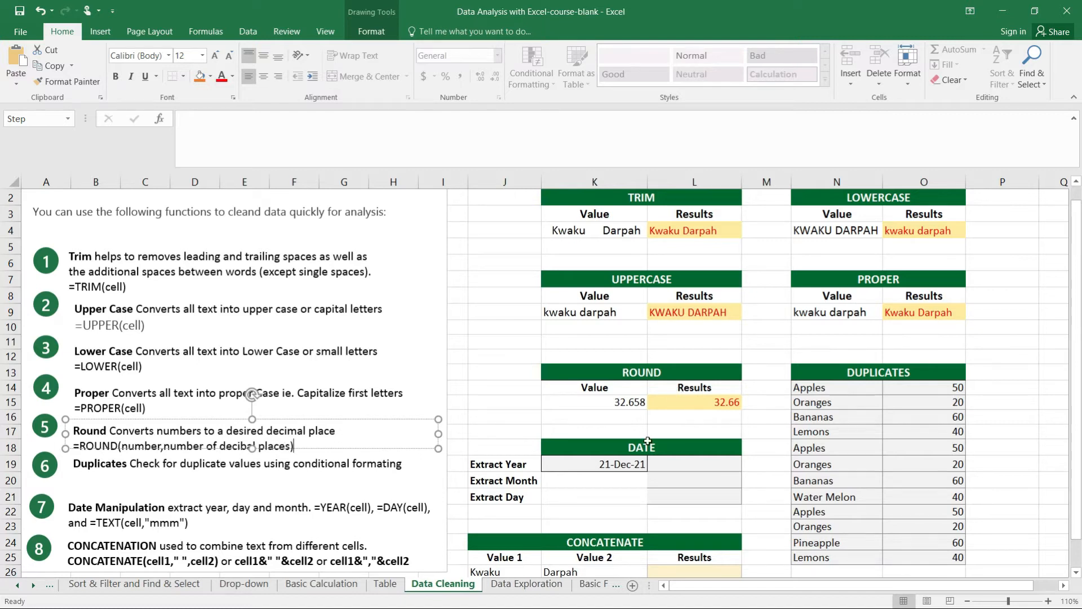
pyautogui.click(683, 462)
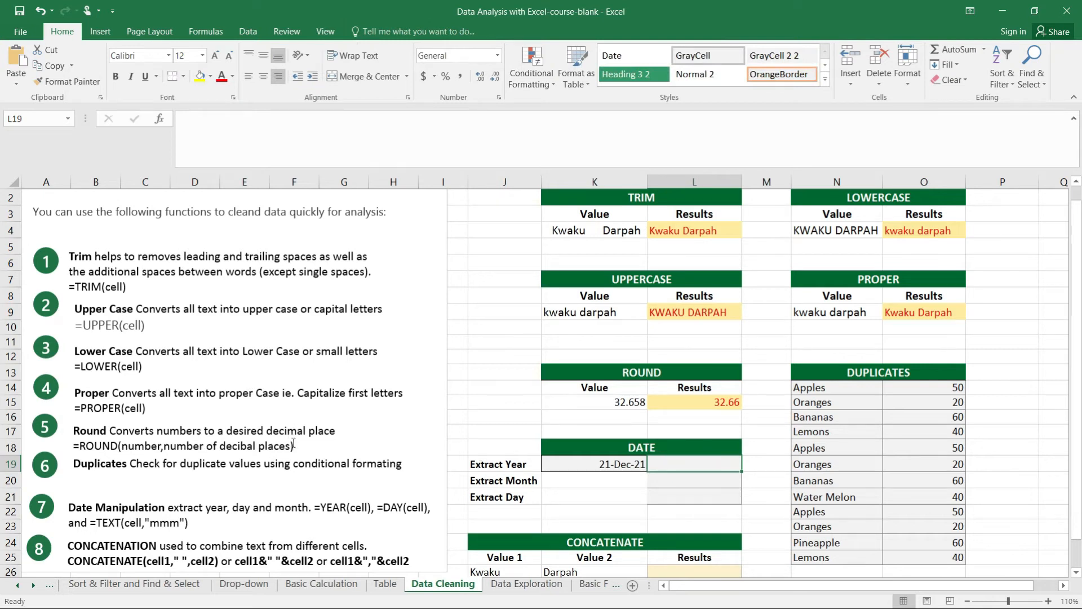
# Nudge the Duplicates instruction text box down slightly to clear the Round note's syntax line
pyautogui.click(293, 462)
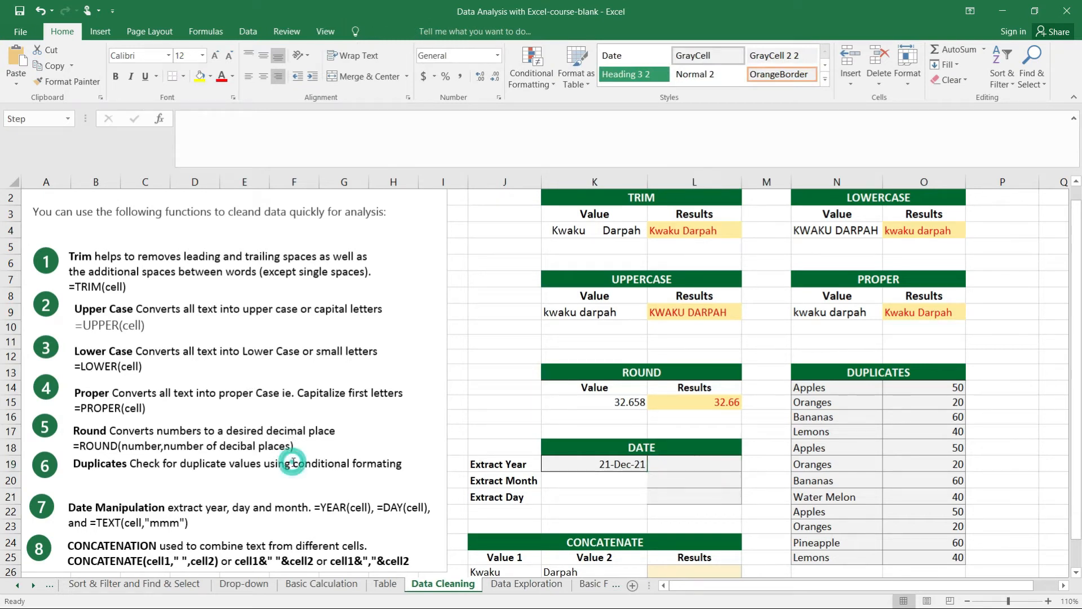
pyautogui.click(305, 451)
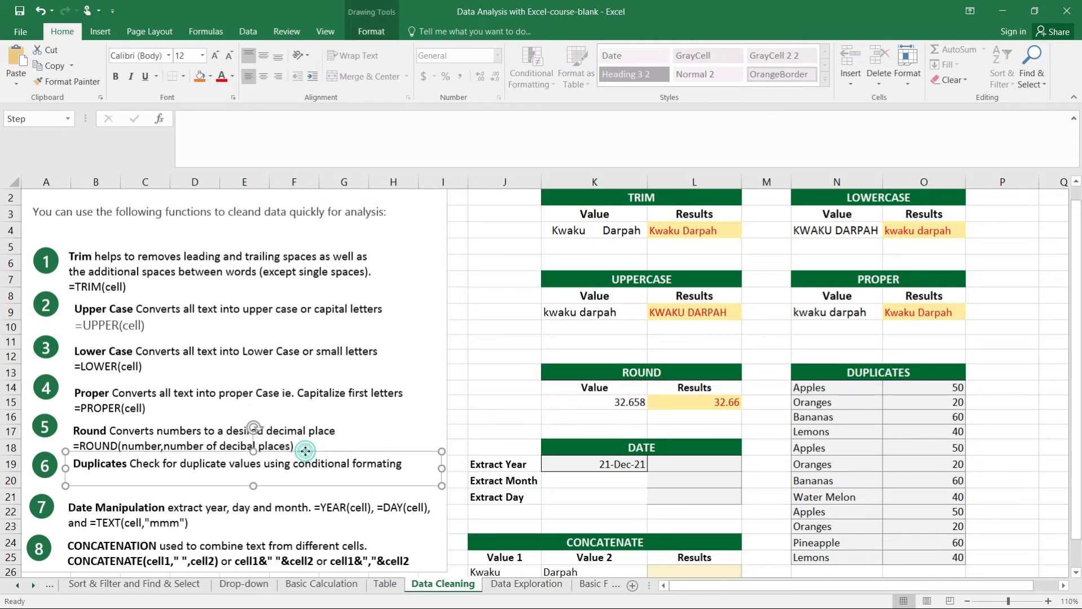
pyautogui.press('Down')
pyautogui.press('Down')
pyautogui.press('Down')
pyautogui.press('Down')
pyautogui.press('Down')
pyautogui.press('Down')
pyautogui.press('Down')
pyautogui.press('Down')
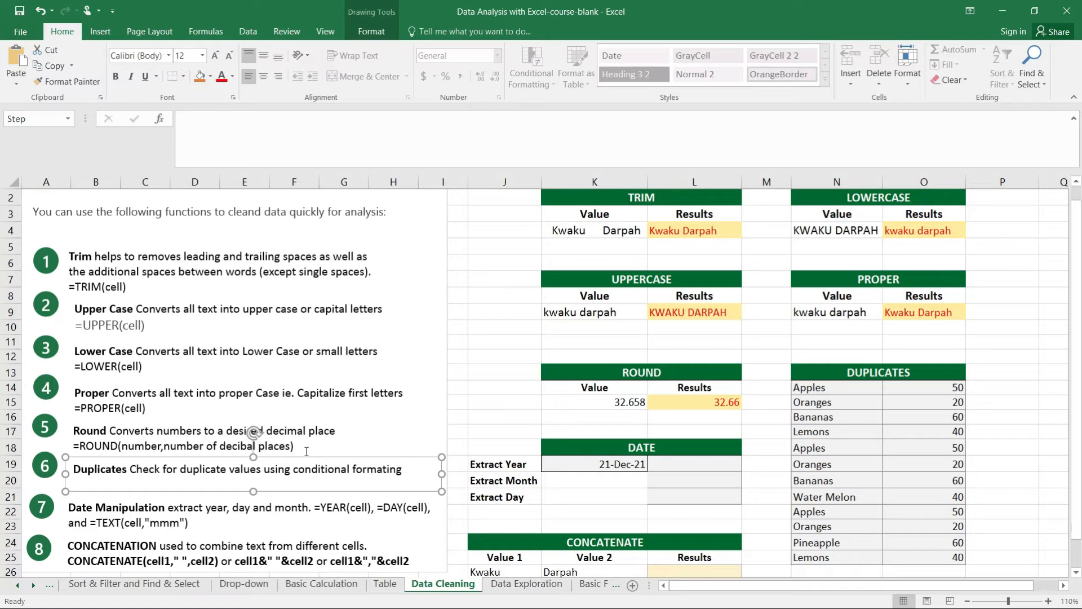
# Highlight duplicate values in O14:O25 of the DUPLICATES table with conditional formatting, using Light Red Fill with Dark Red Text
pyautogui.moveTo(1071, 320); pyautogui.dragTo(1079, 382)
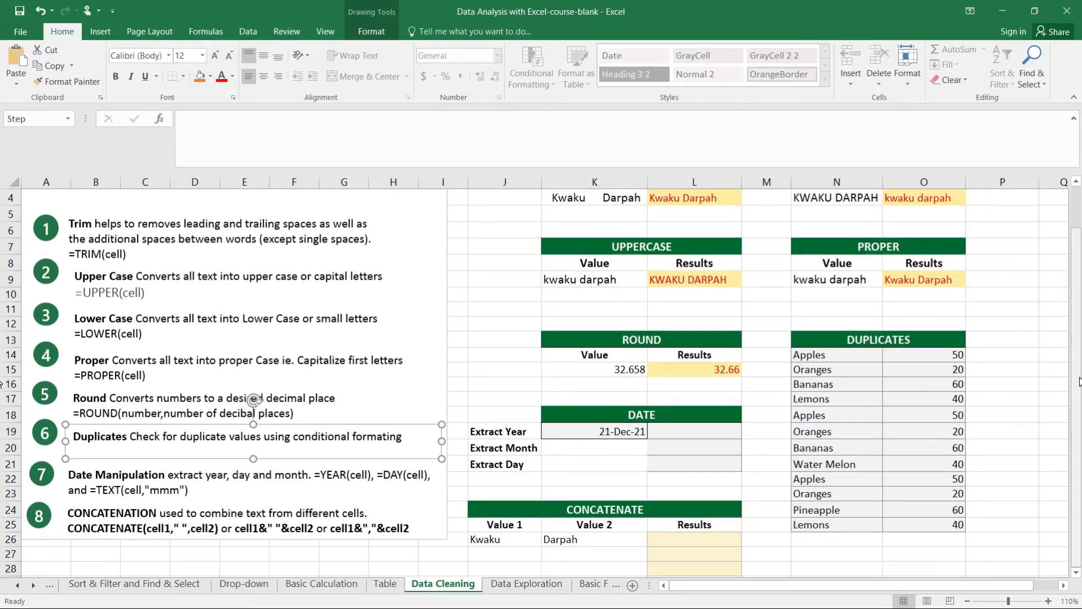
pyautogui.click(933, 356)
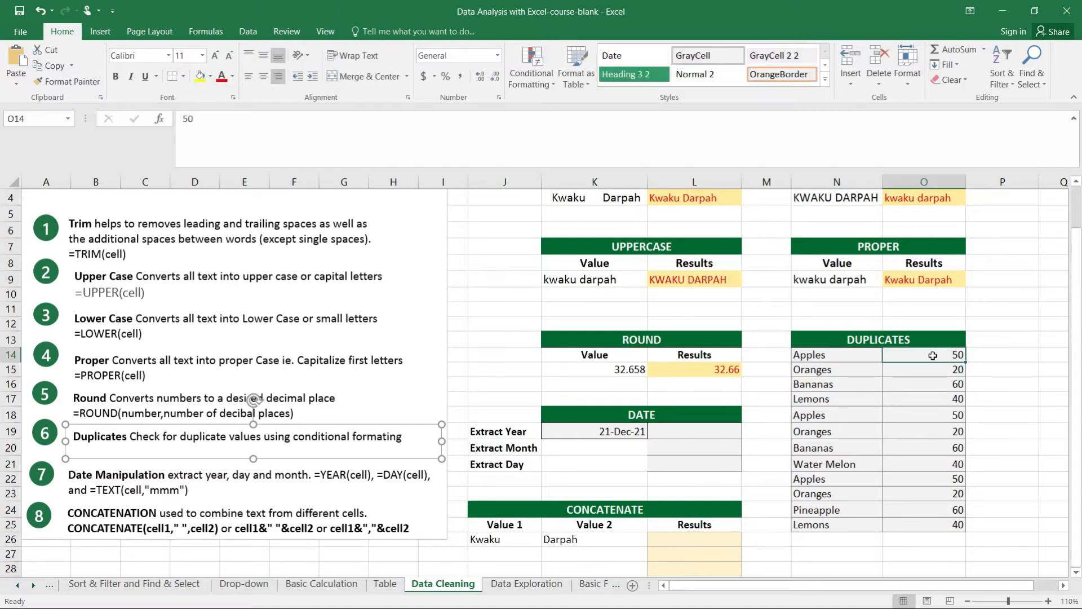
pyautogui.moveTo(932, 355); pyautogui.dragTo(935, 526)
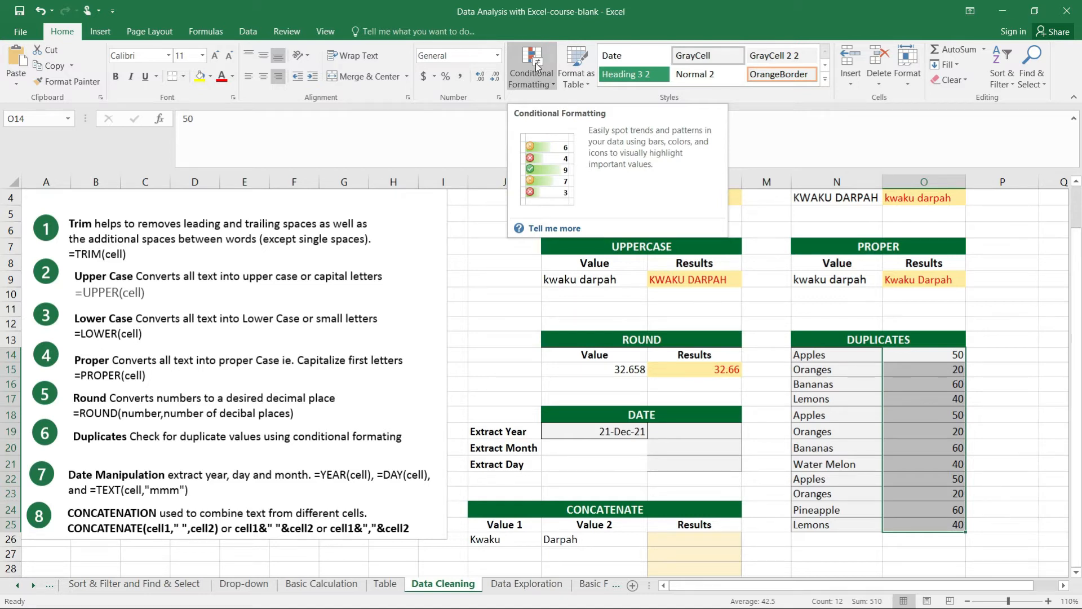
pyautogui.click(552, 81)
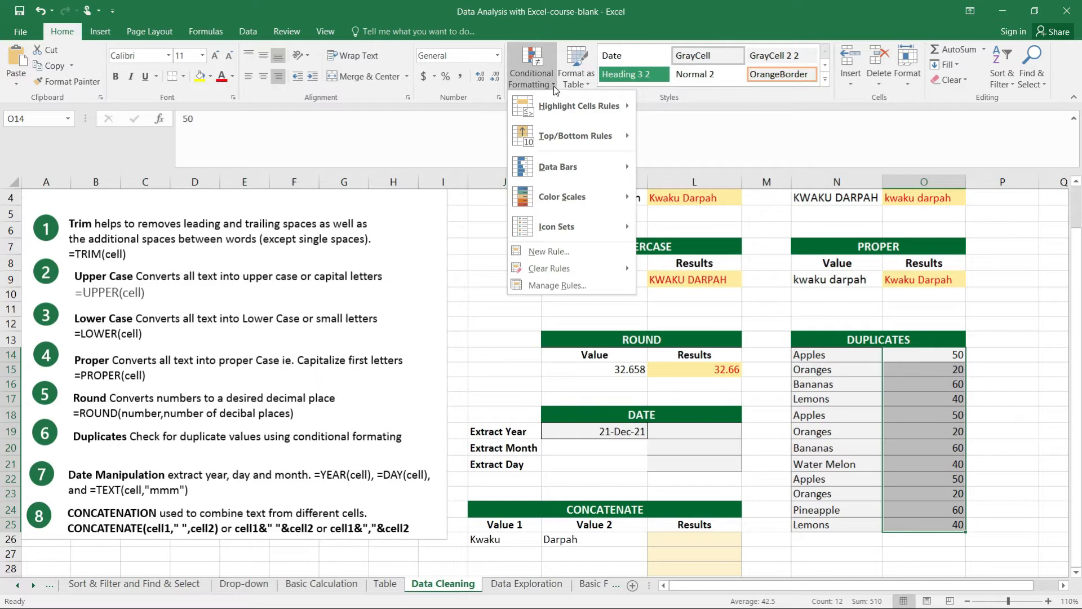
pyautogui.moveTo(589, 107)
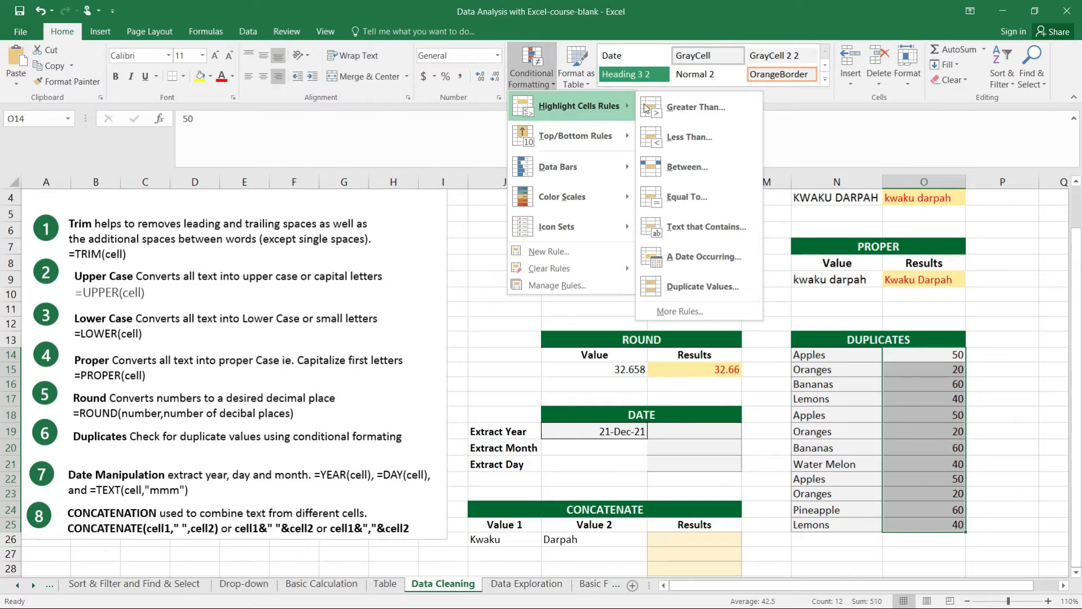
pyautogui.click(696, 287)
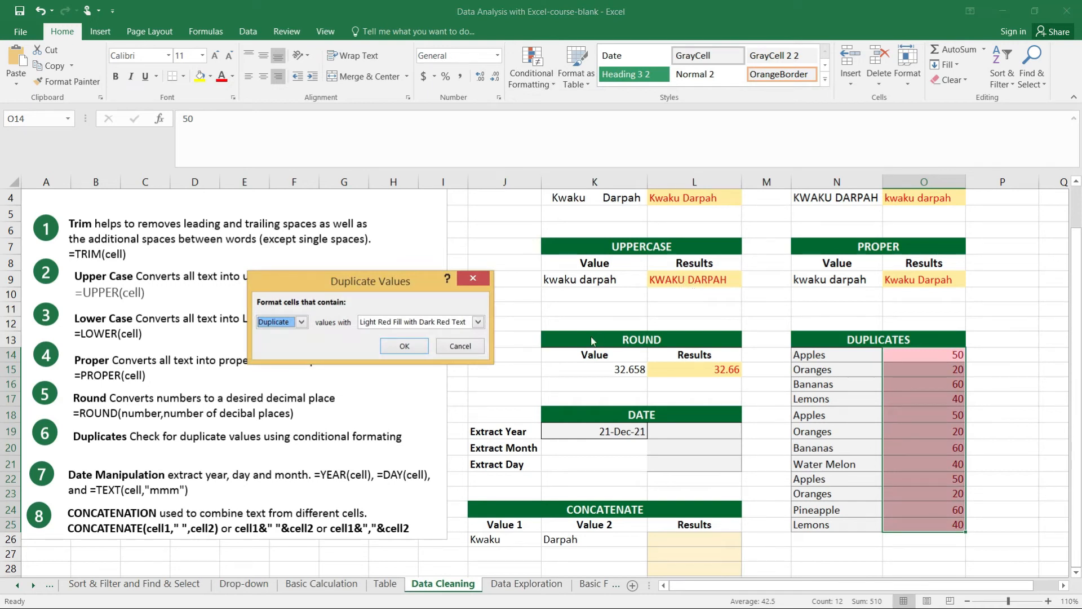
pyautogui.click(404, 346)
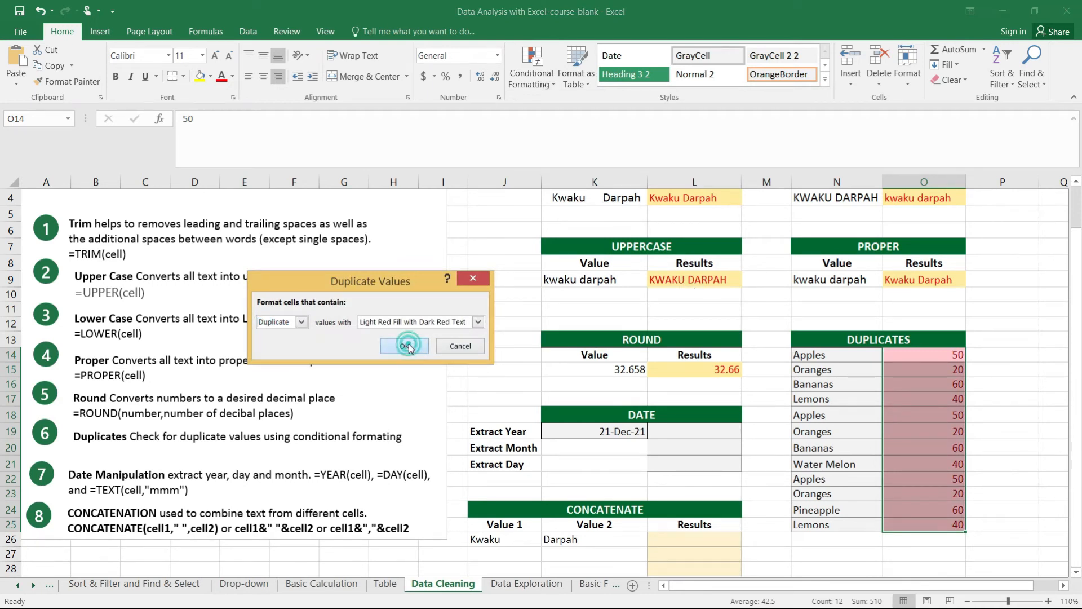
# Change the Lemons value in O17 to 10 and the Apples value in O22 to 70 to test the duplicate highlighting
pyautogui.click(927, 465)
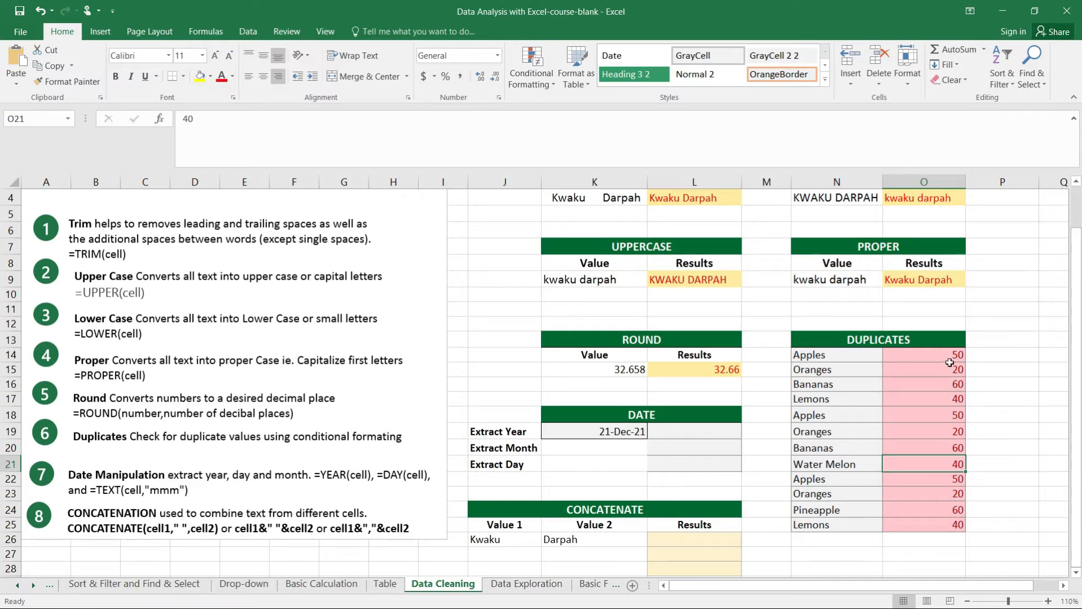
pyautogui.click(951, 398)
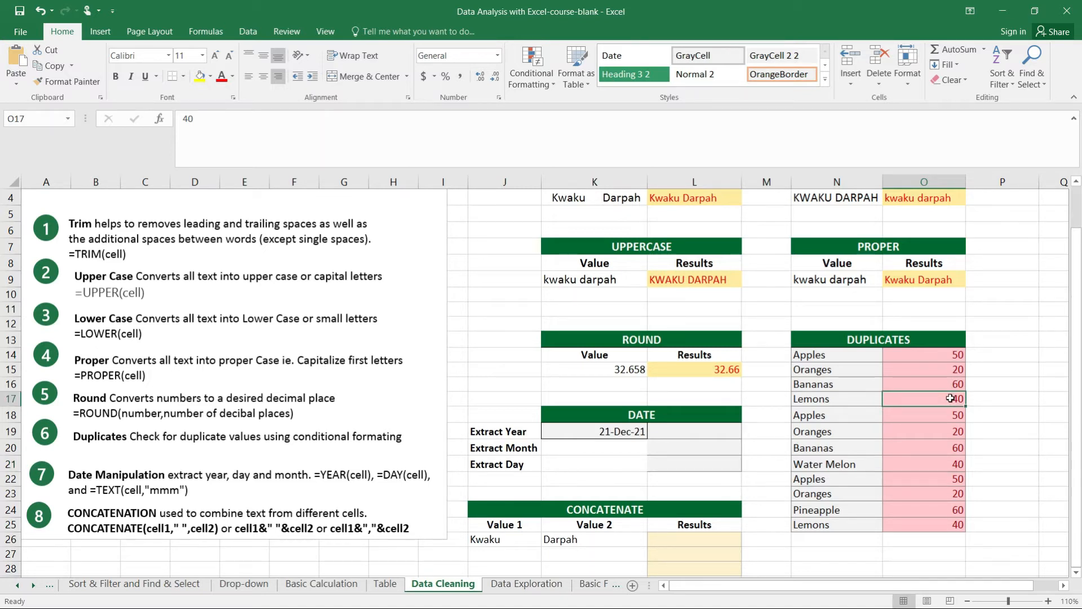
pyautogui.write('10')
pyautogui.press('Return')
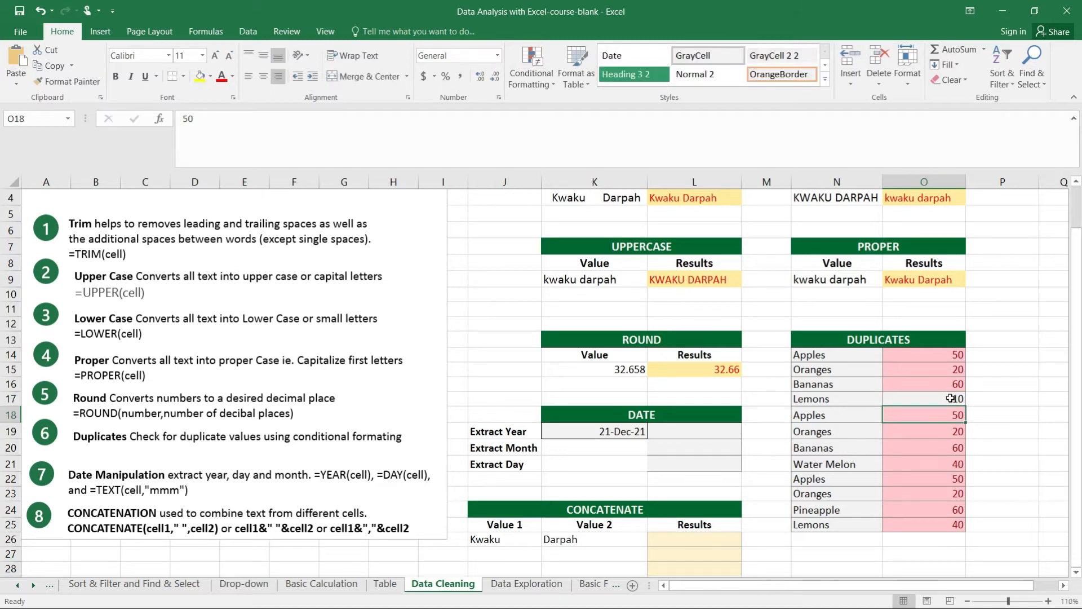
pyautogui.click(948, 480)
pyautogui.write('70')
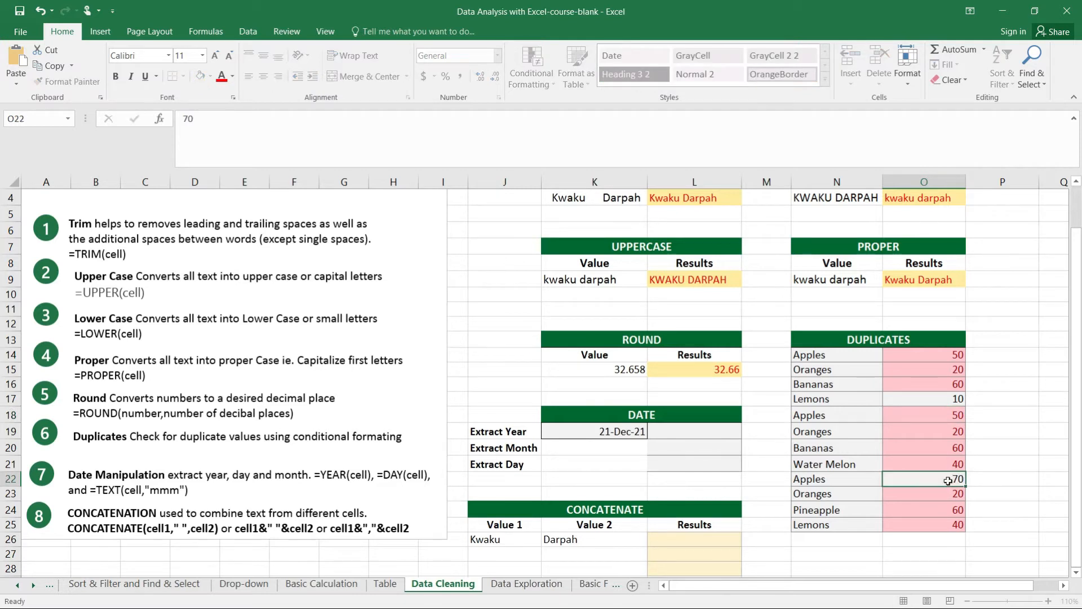
pyautogui.press('Return')
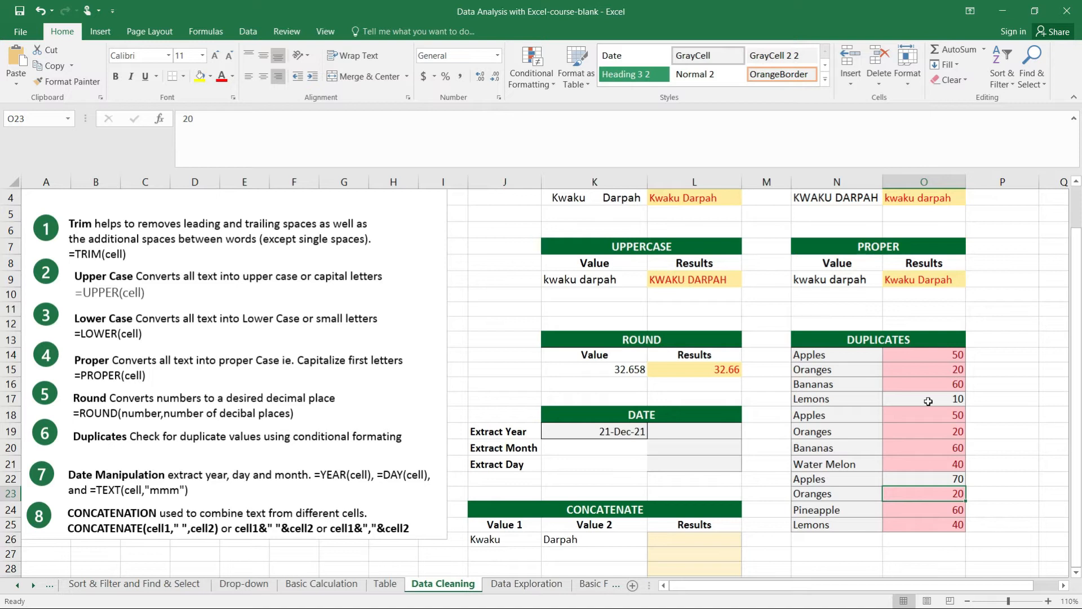
# Enter the formula =YEAR(K19) in cell L19 to extract the year from the DATE table's date
pyautogui.moveTo(1077, 327); pyautogui.dragTo(1076, 326)
pyautogui.moveTo(316, 474); pyautogui.dragTo(374, 476)
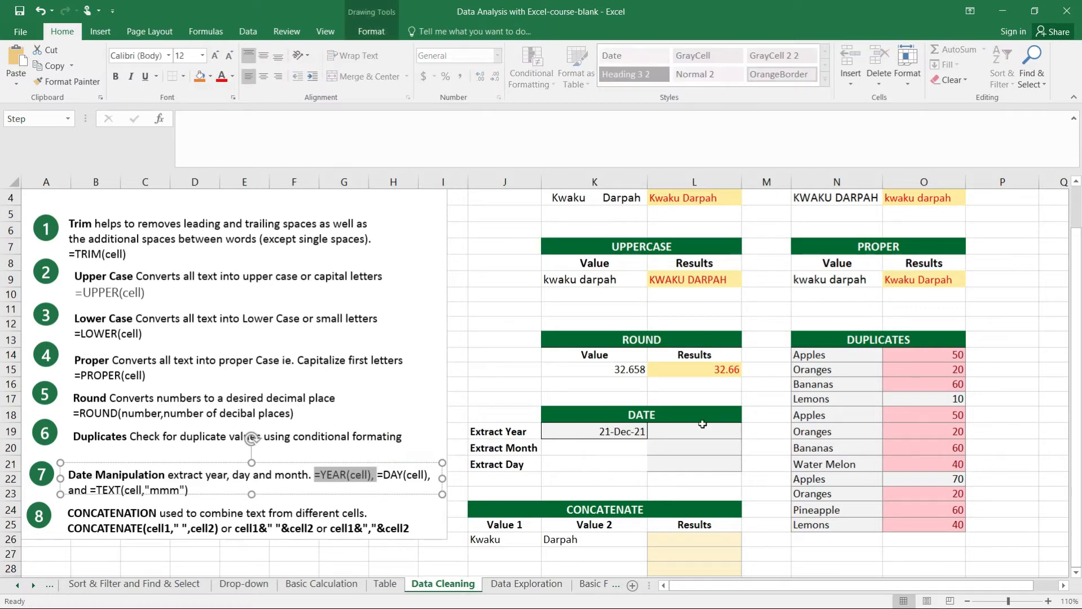
pyautogui.click(686, 431)
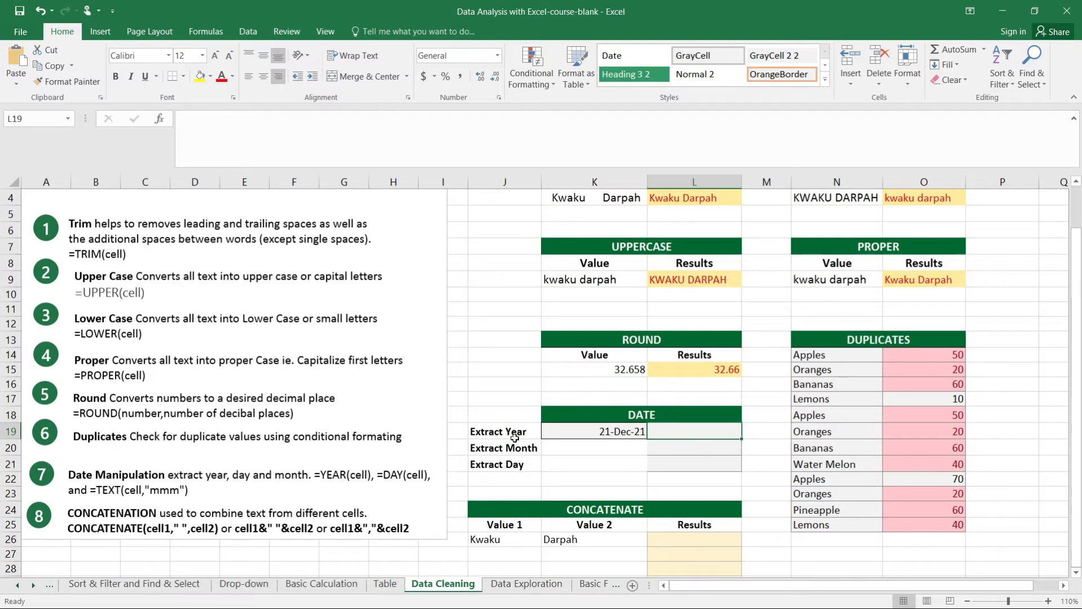
pyautogui.click(597, 432)
pyautogui.click(675, 432)
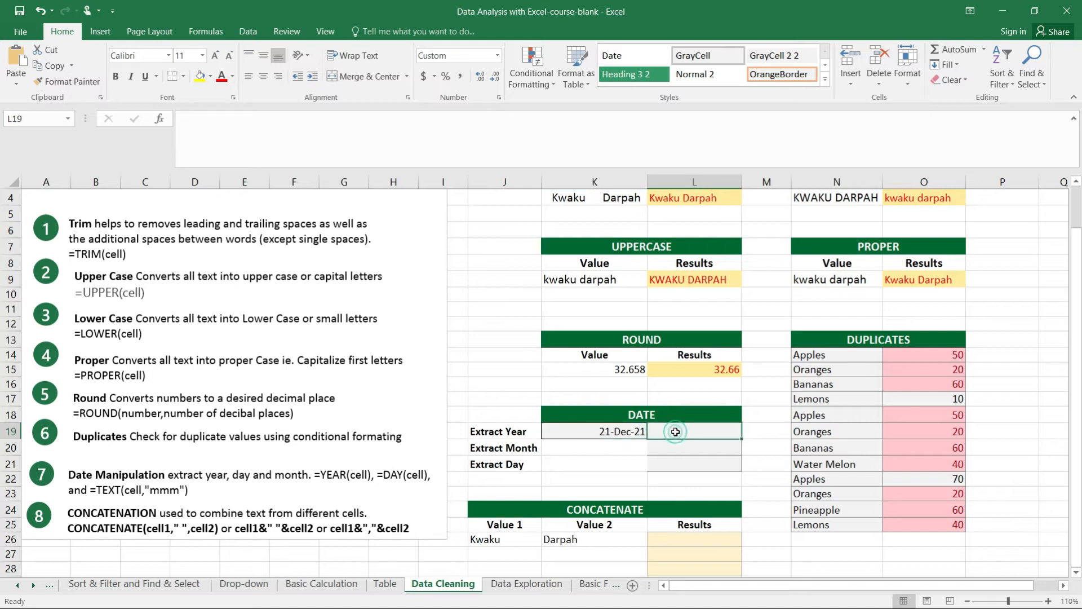
pyautogui.write('=')
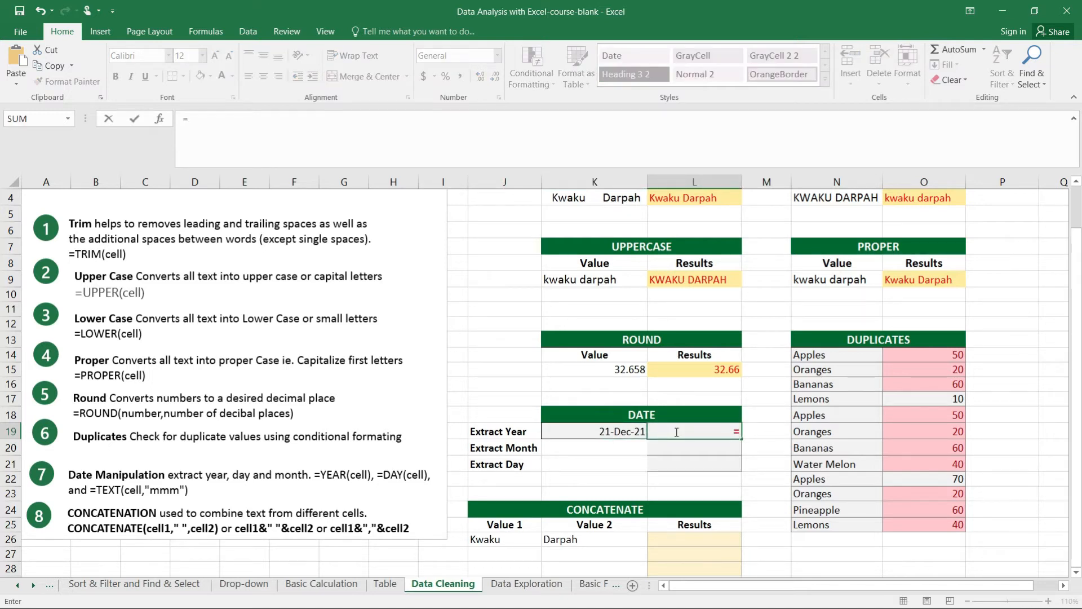
pyautogui.write('YEAR')
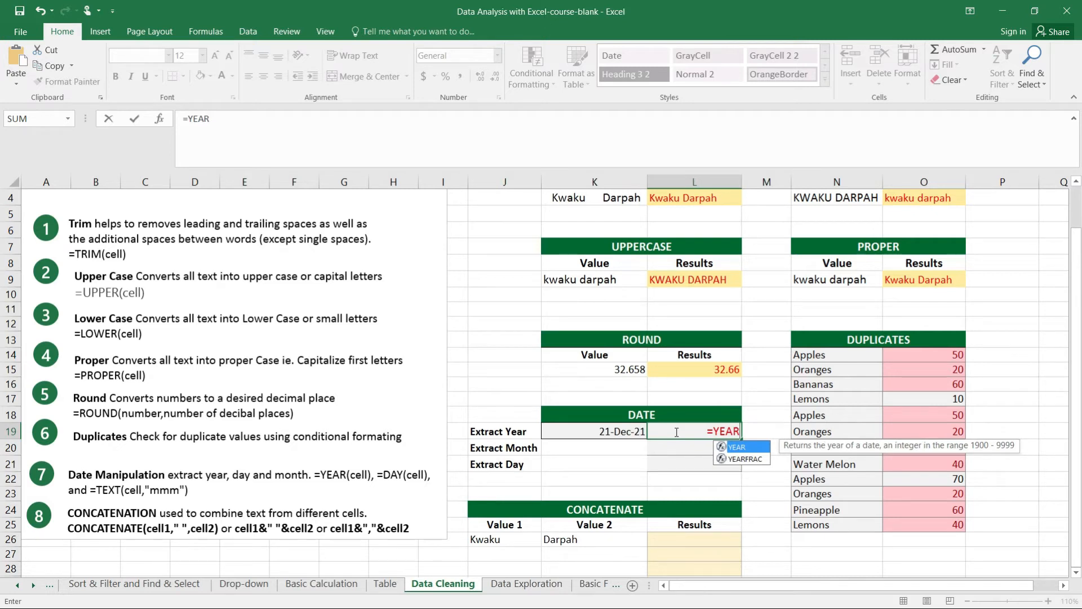
pyautogui.write('(')
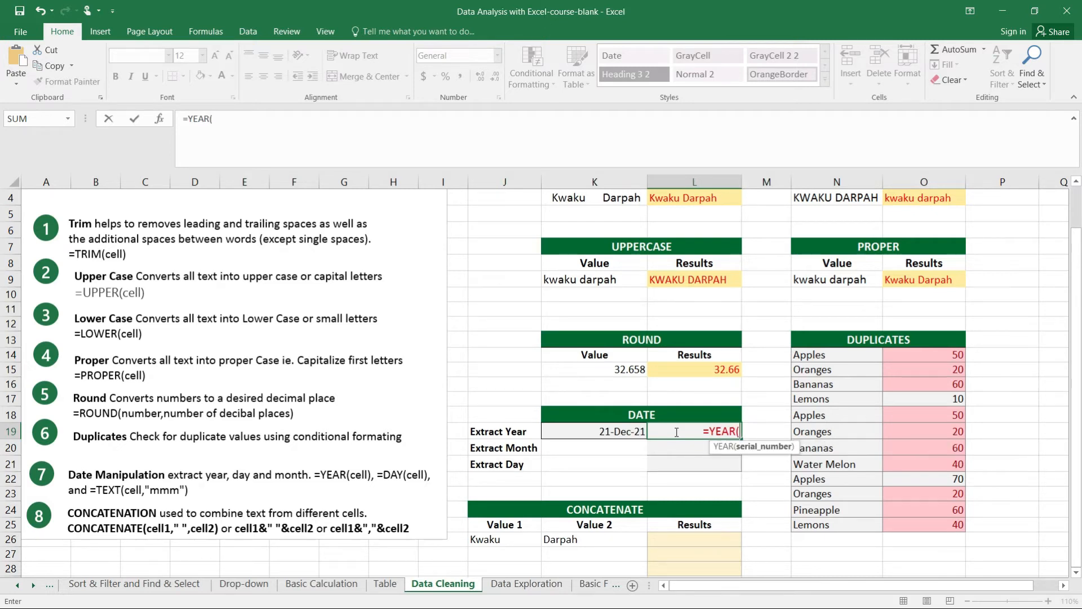
pyautogui.click(608, 430)
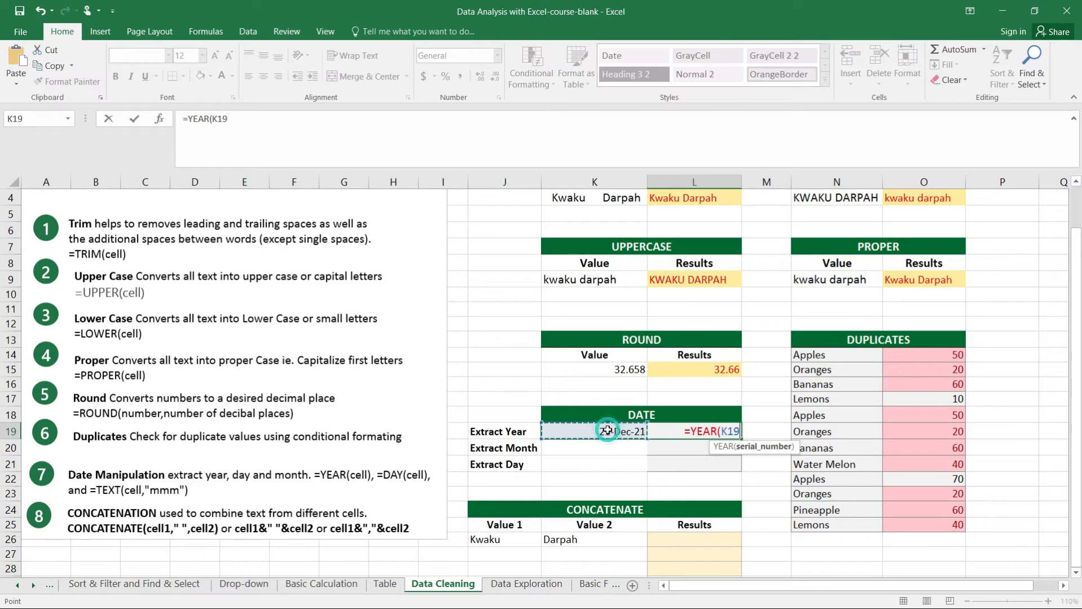
pyautogui.write(')')
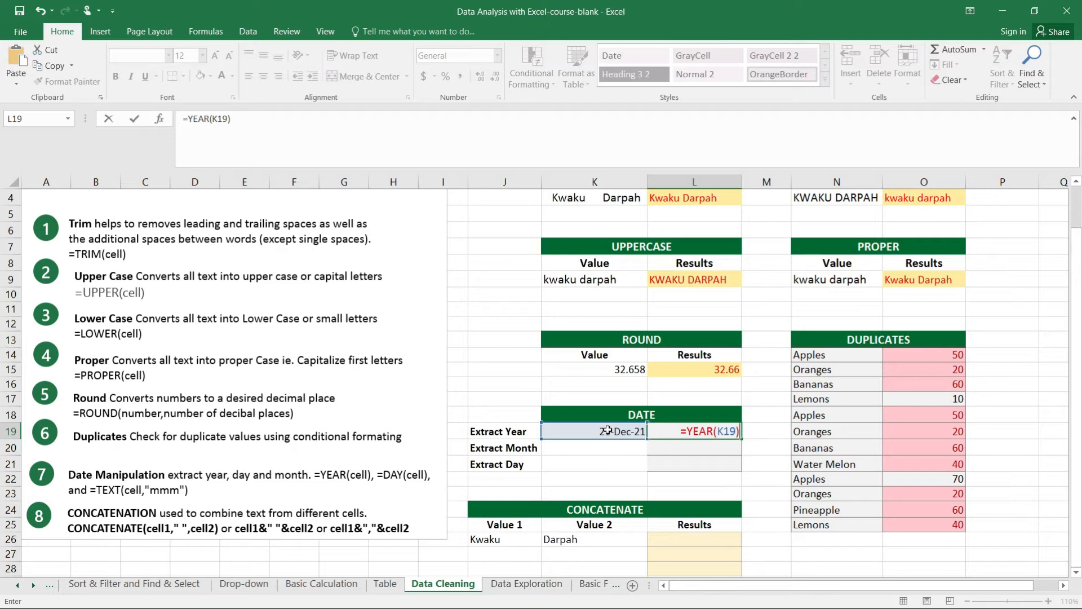
pyautogui.press('Return')
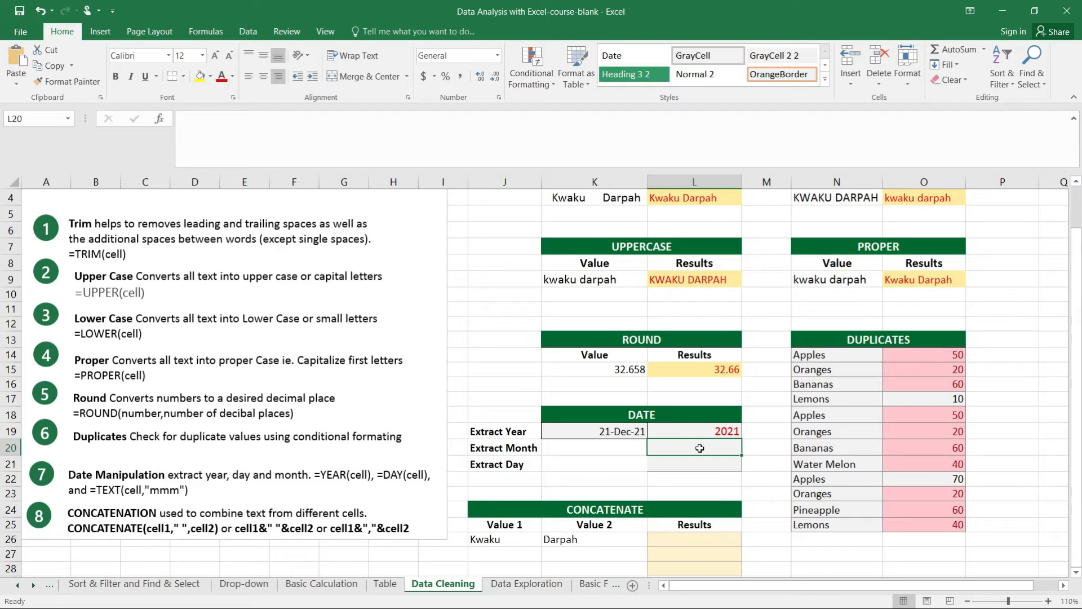
# Try to extract the month in L20 with the formula =TEXT(K19,mm), and clear the cell
pyautogui.write('=TEXT')
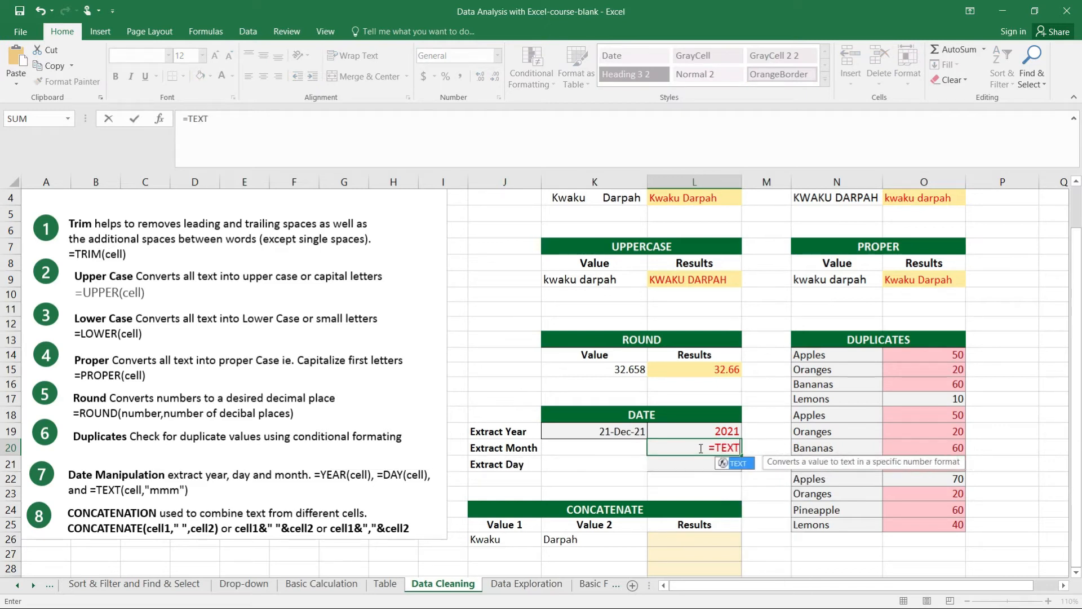
pyautogui.write('(')
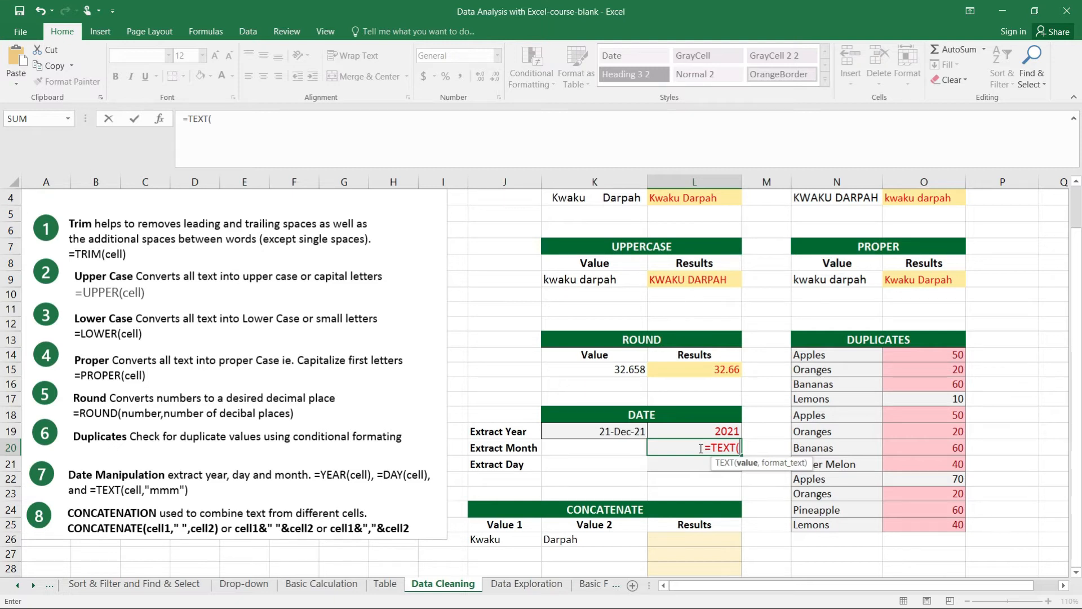
pyautogui.click(609, 433)
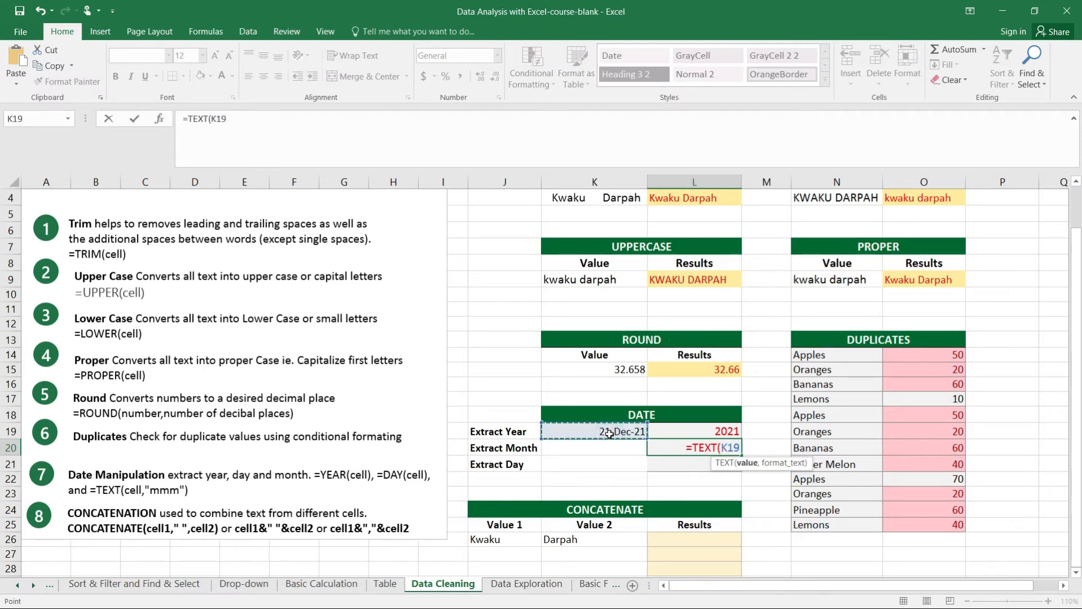
pyautogui.press('F8')
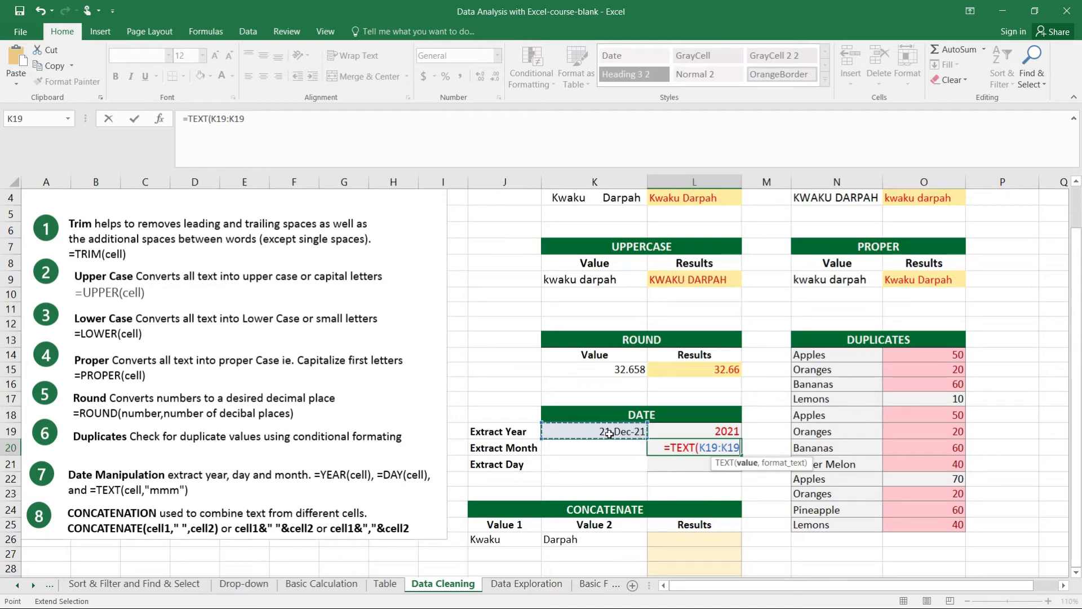
pyautogui.press('BackSpace')
pyautogui.press('BackSpace')
pyautogui.press('BackSpace')
pyautogui.press('BackSpace')
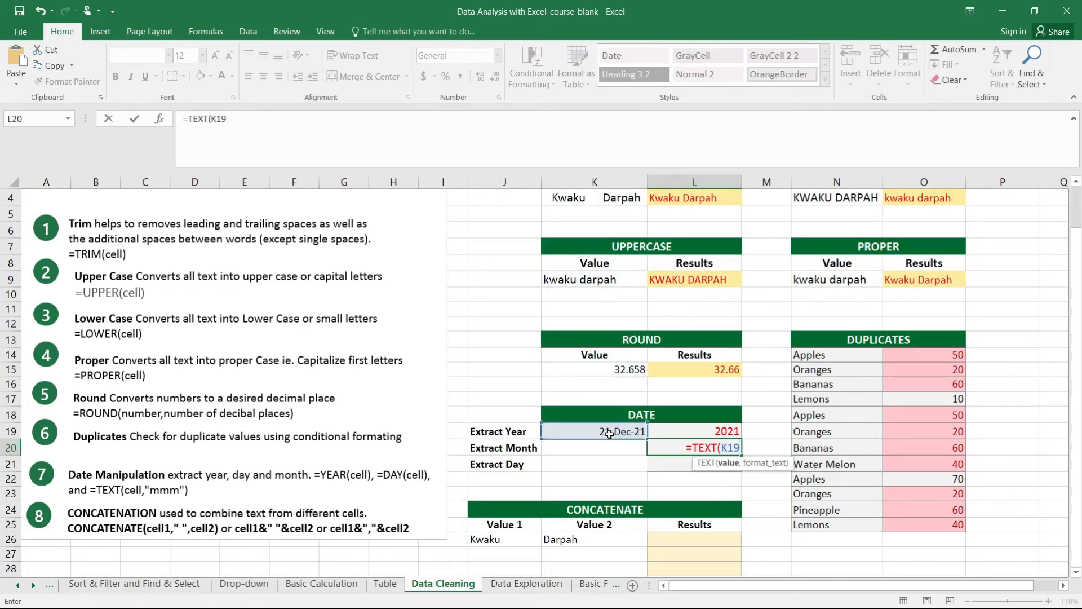
pyautogui.write('.')
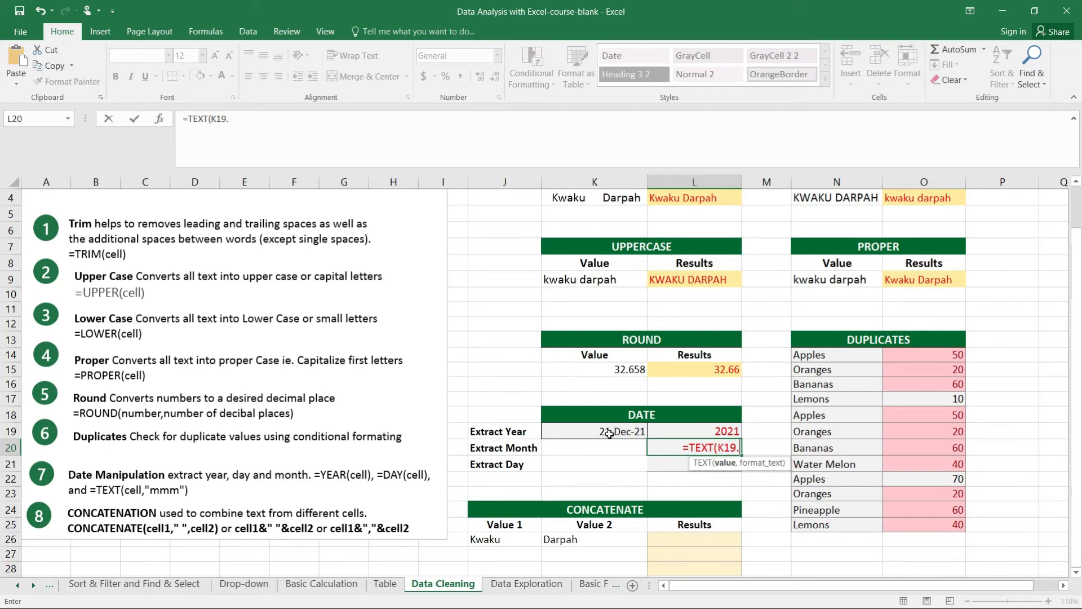
pyautogui.press('BackSpace')
pyautogui.write(',')
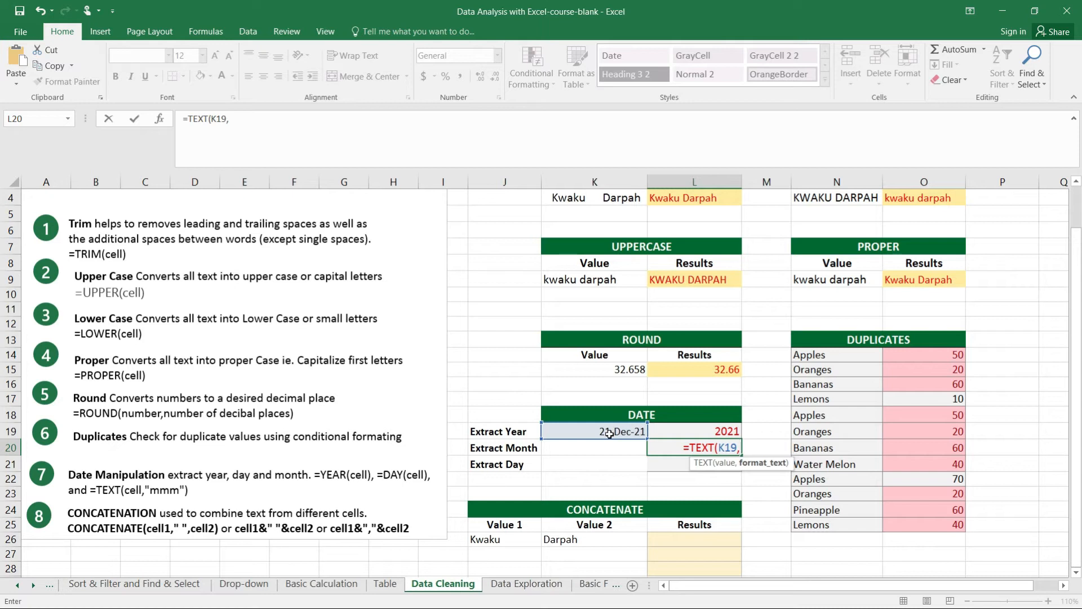
pyautogui.write('mm')
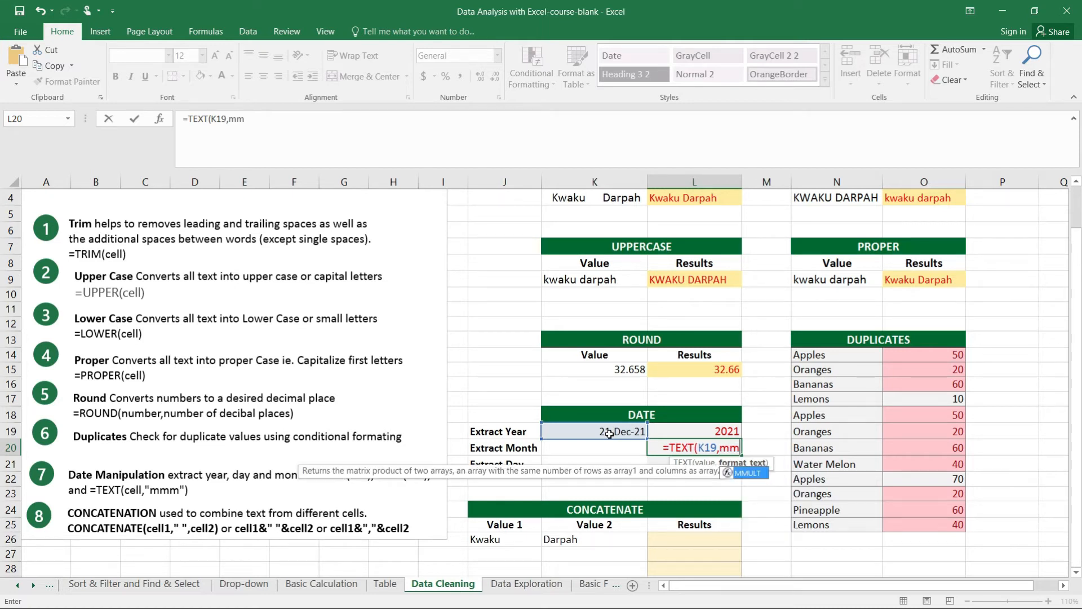
pyautogui.write(')')
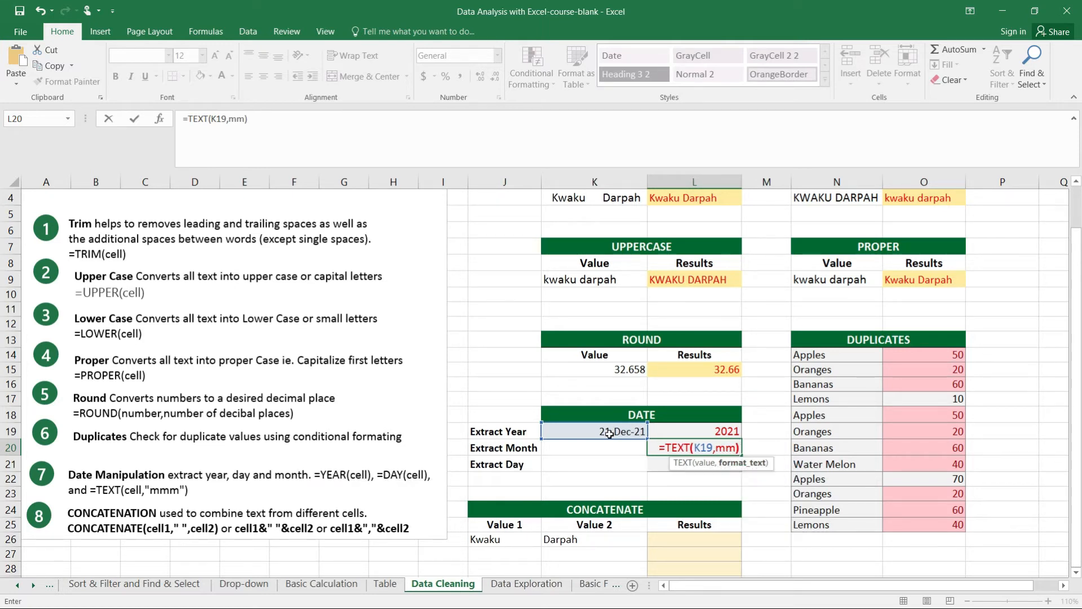
pyautogui.press('Return')
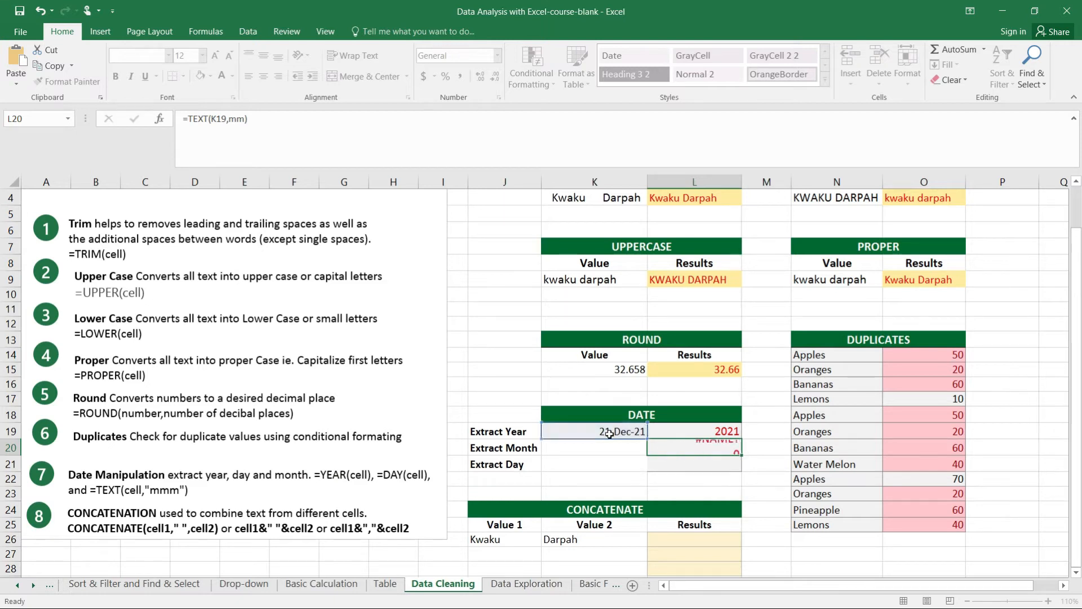
pyautogui.click(668, 452)
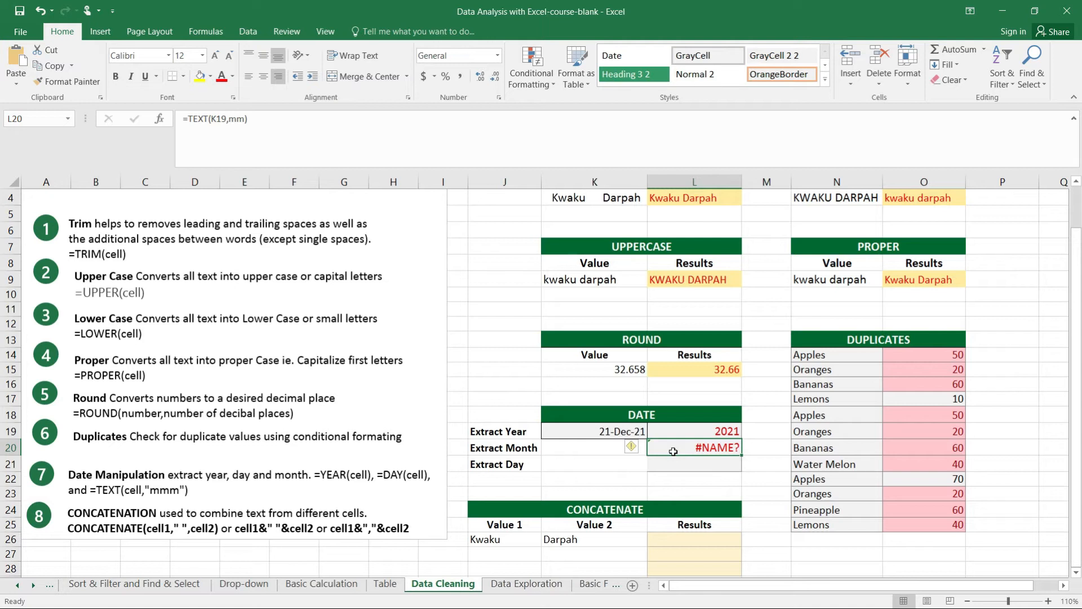
pyautogui.press('Delete')
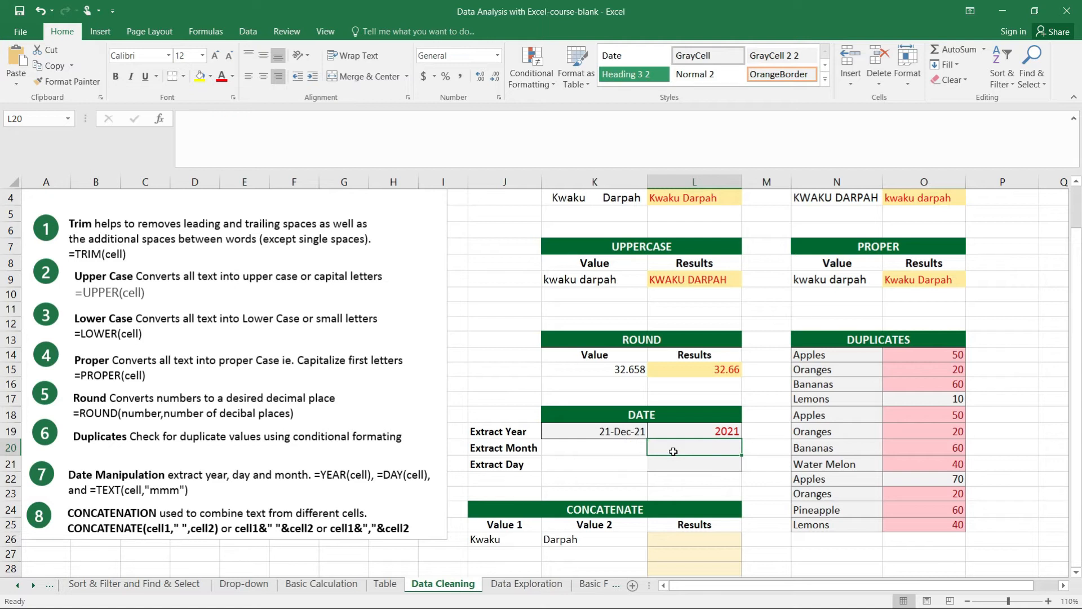
# Enter the formula =TEXT(K19,"mm") in L20 to extract the month number from the DATE table's date
pyautogui.write('=')
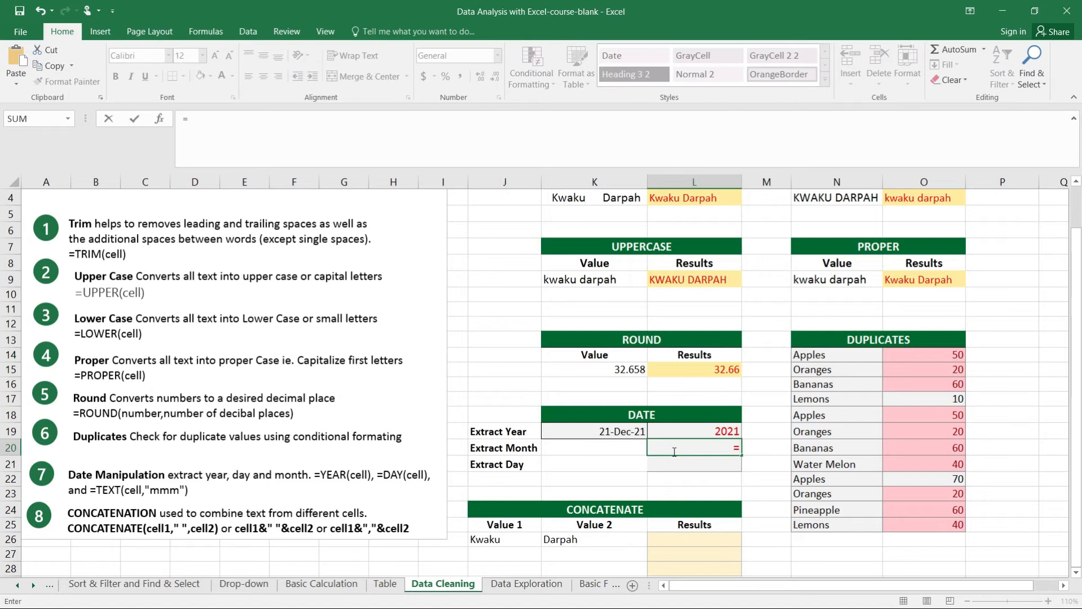
pyautogui.write('TEX')
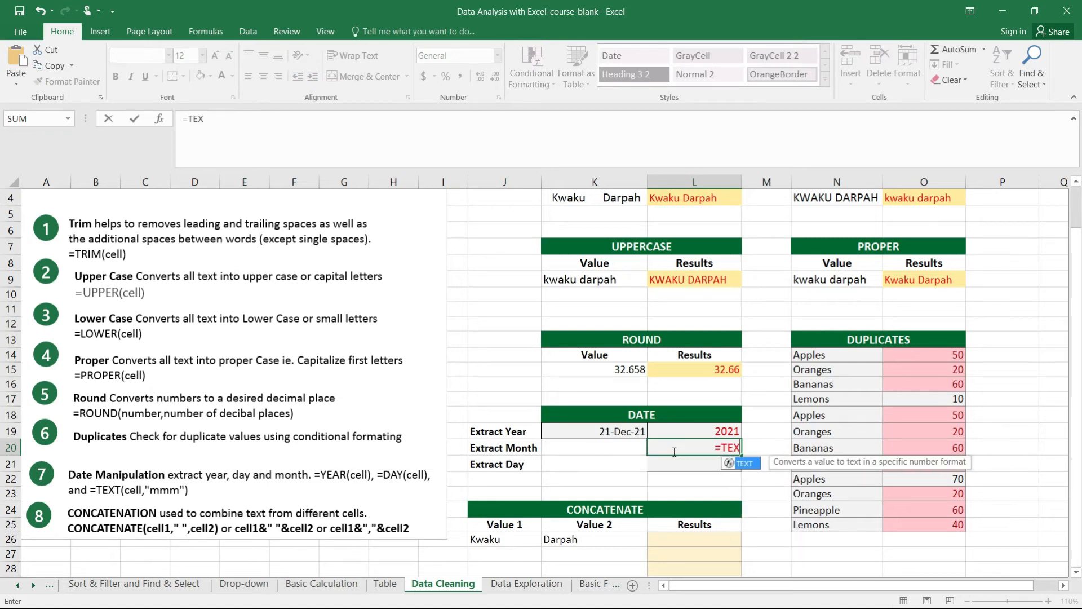
pyautogui.write('T(')
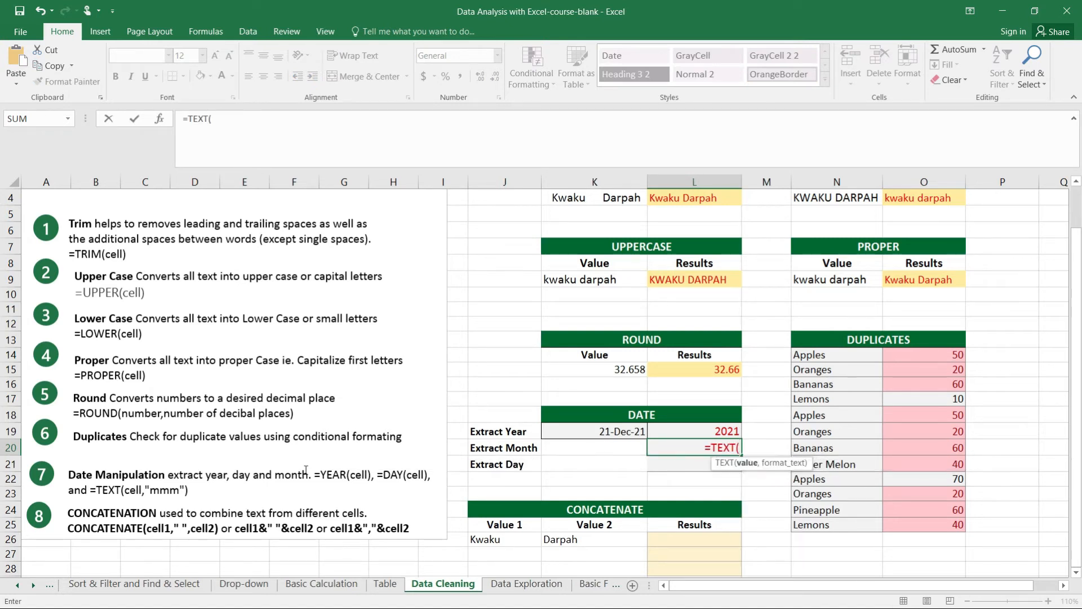
pyautogui.click(629, 432)
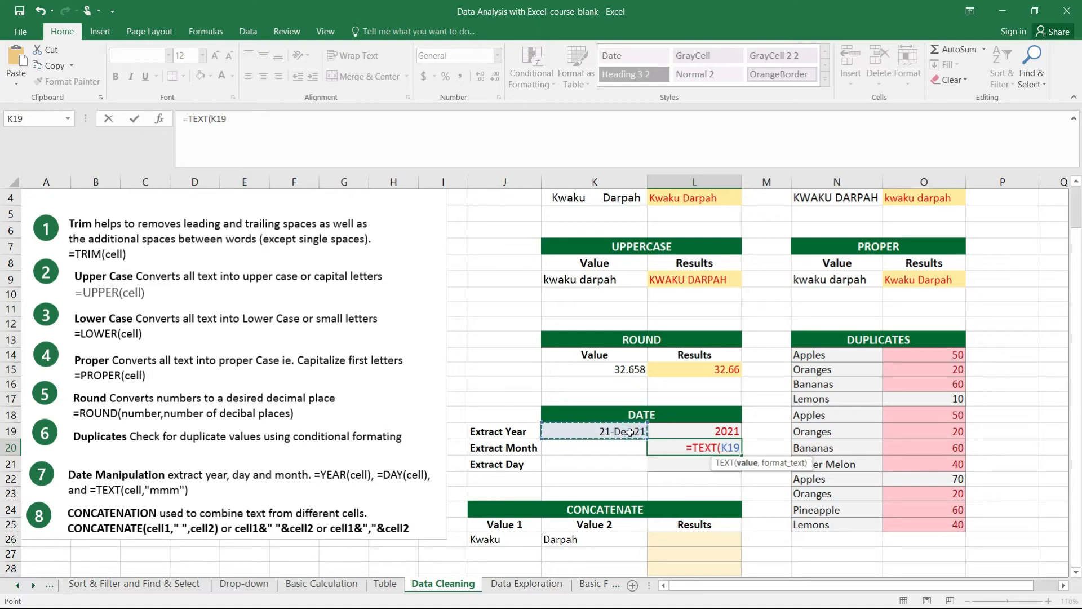
pyautogui.write(',"mm"')
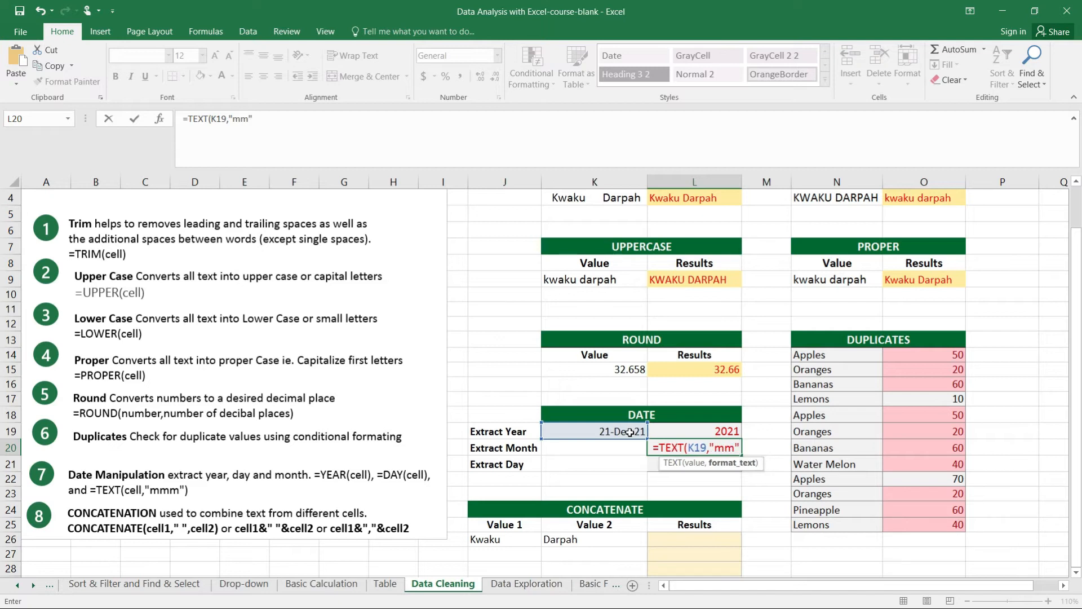
pyautogui.write(')')
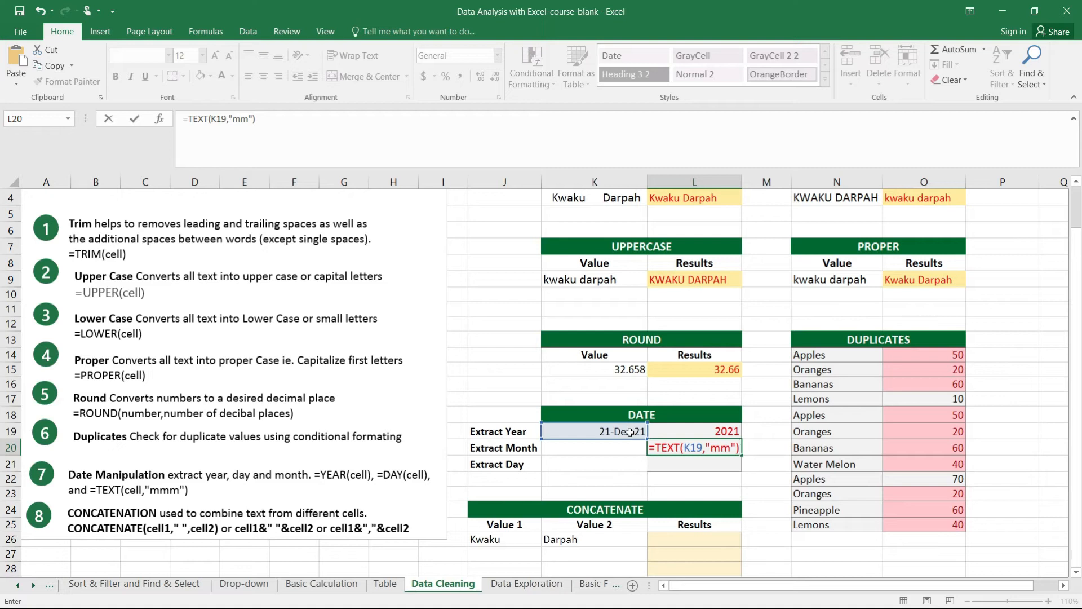
pyautogui.press('Return')
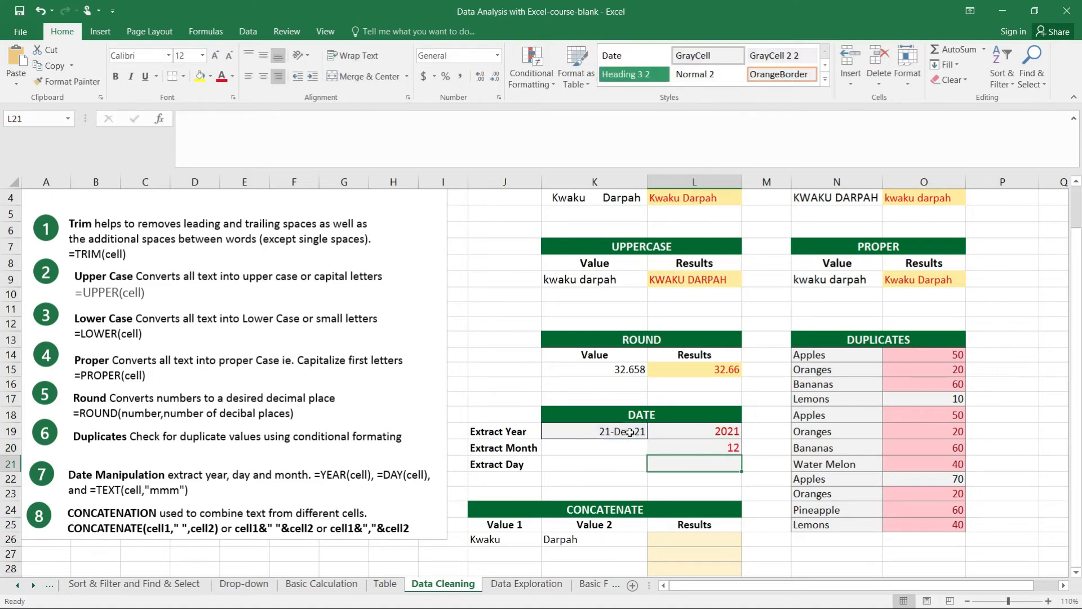
# Change the format code in L20's TEXT formula to "mmm" to give the abbreviated month name
pyautogui.click(719, 443)
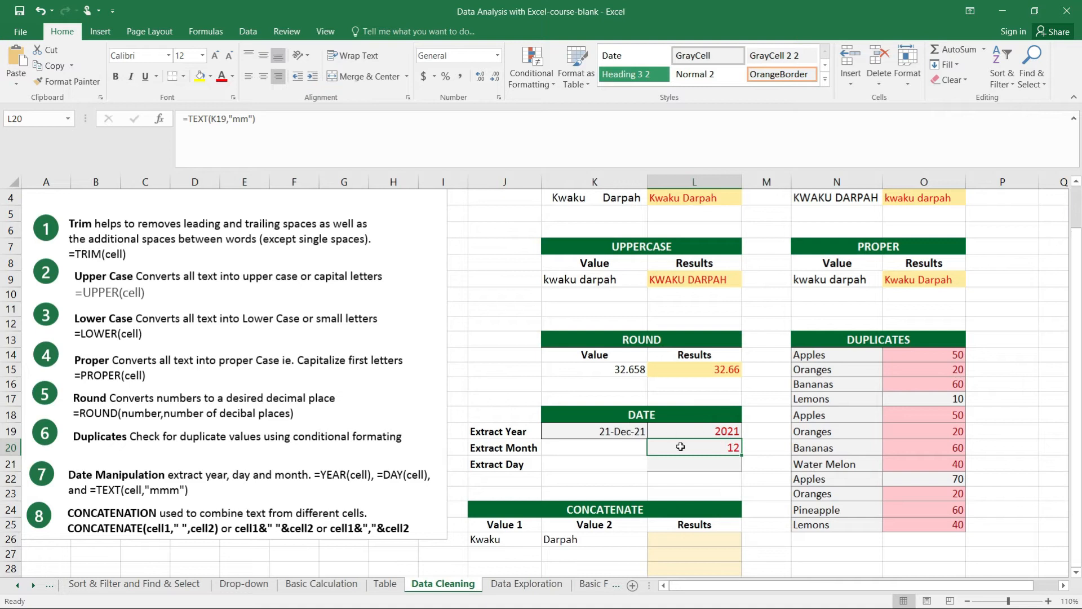
pyautogui.click(723, 451)
pyautogui.click(246, 119)
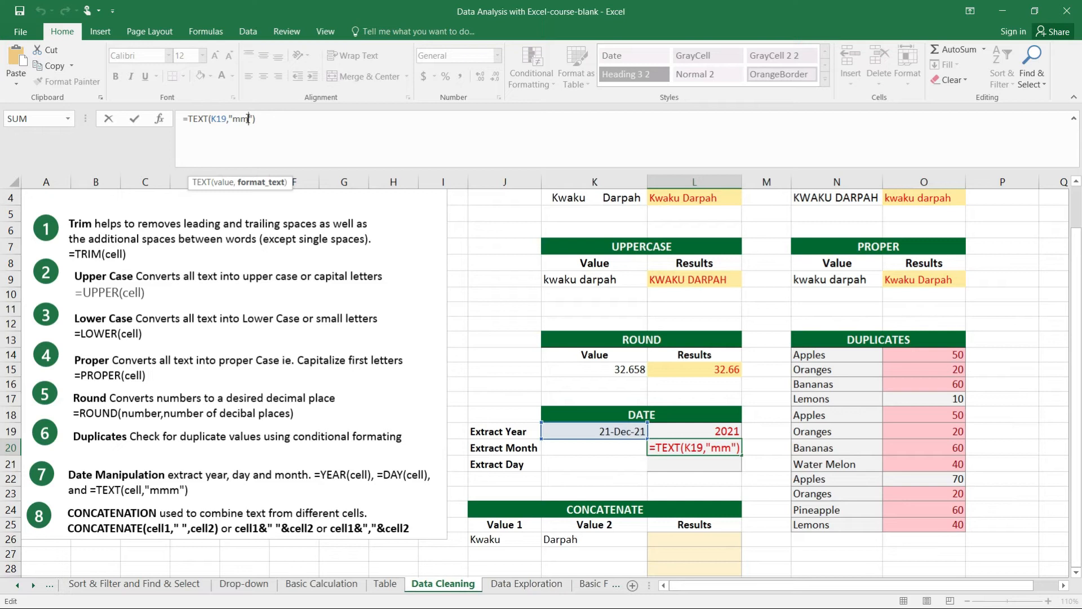
pyautogui.write('m')
pyautogui.press('Return')
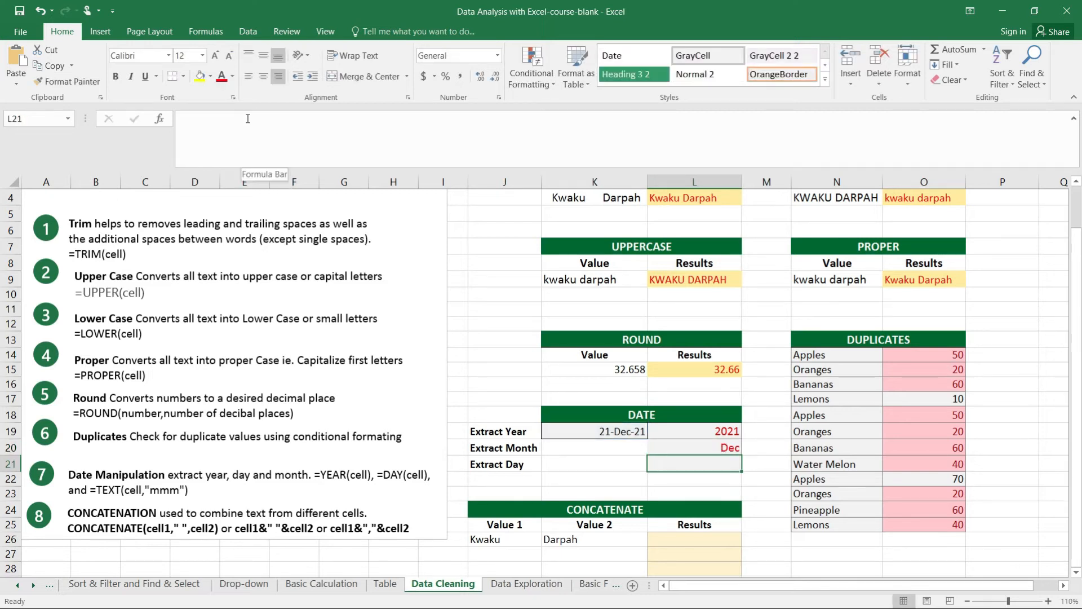
# Change the format code in L20's TEXT formula to "mmmm" to give the full month name
pyautogui.click(715, 447)
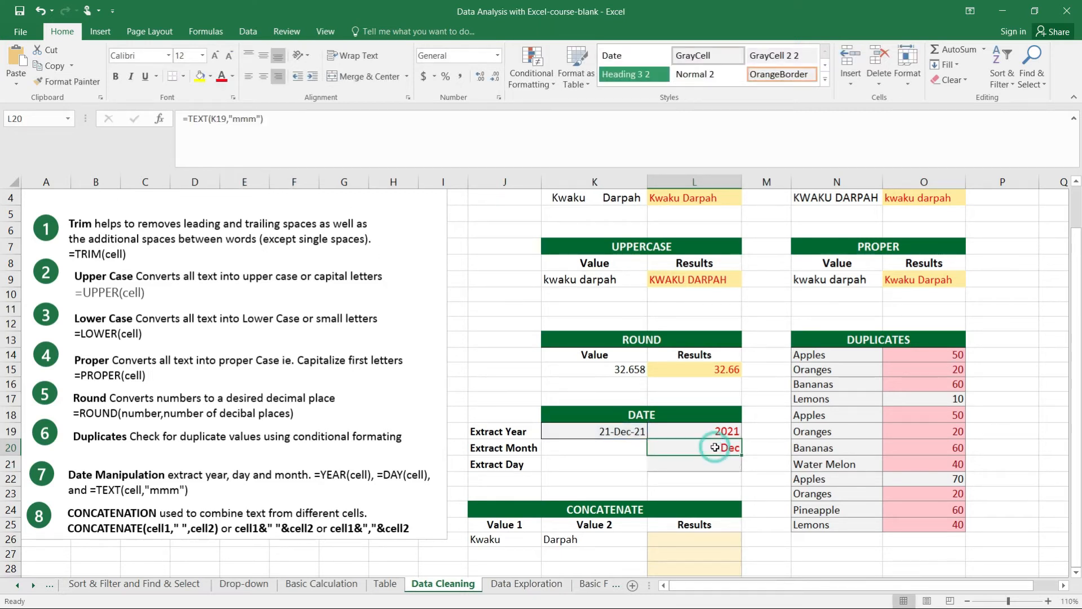
pyautogui.click(257, 119)
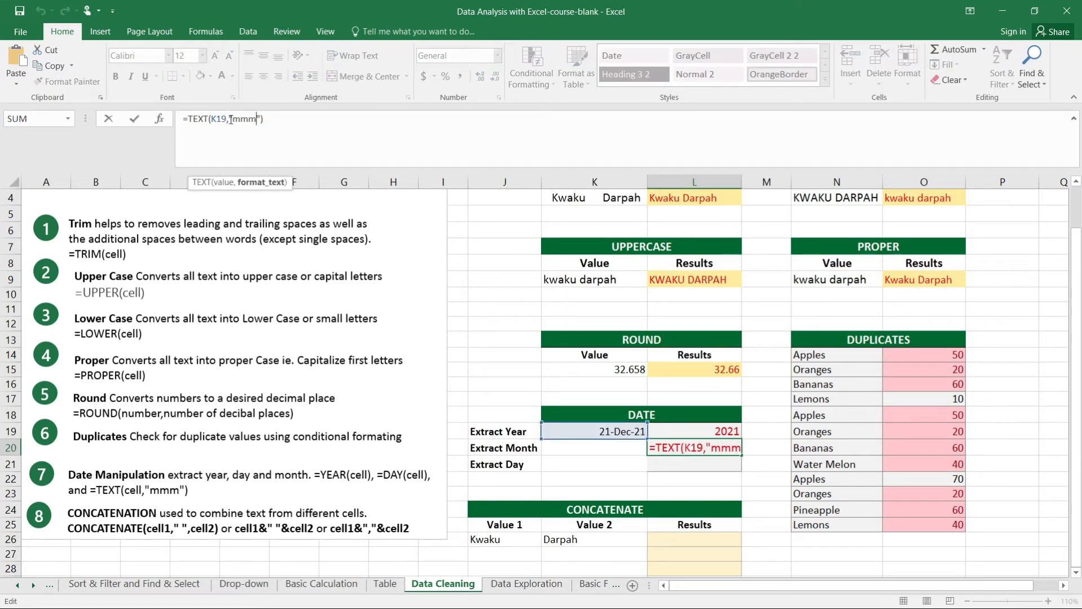
pyautogui.click(272, 121)
pyautogui.press('Return')
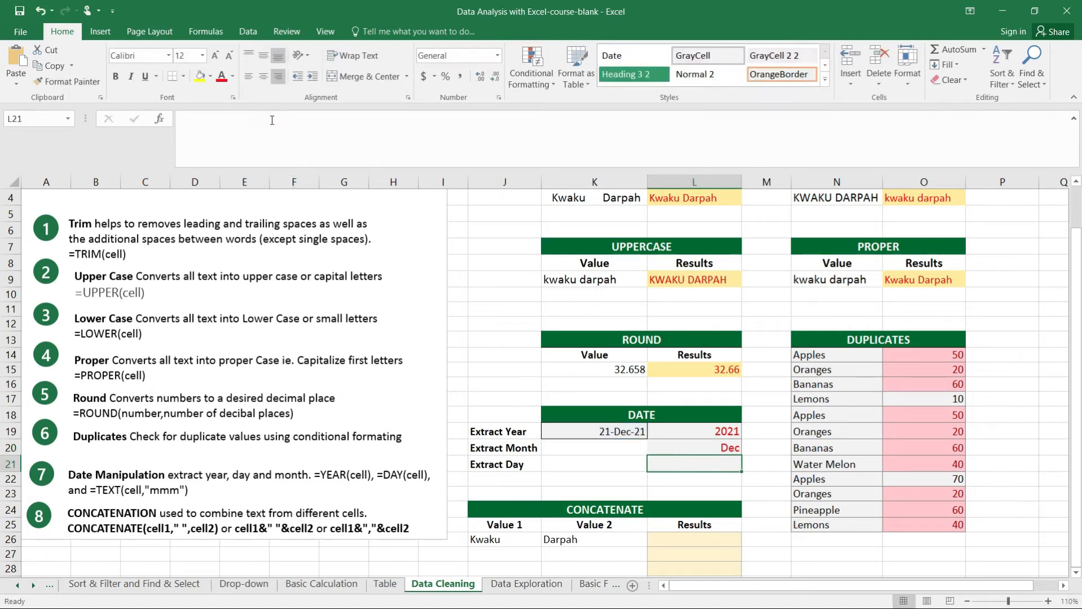
pyautogui.click(717, 447)
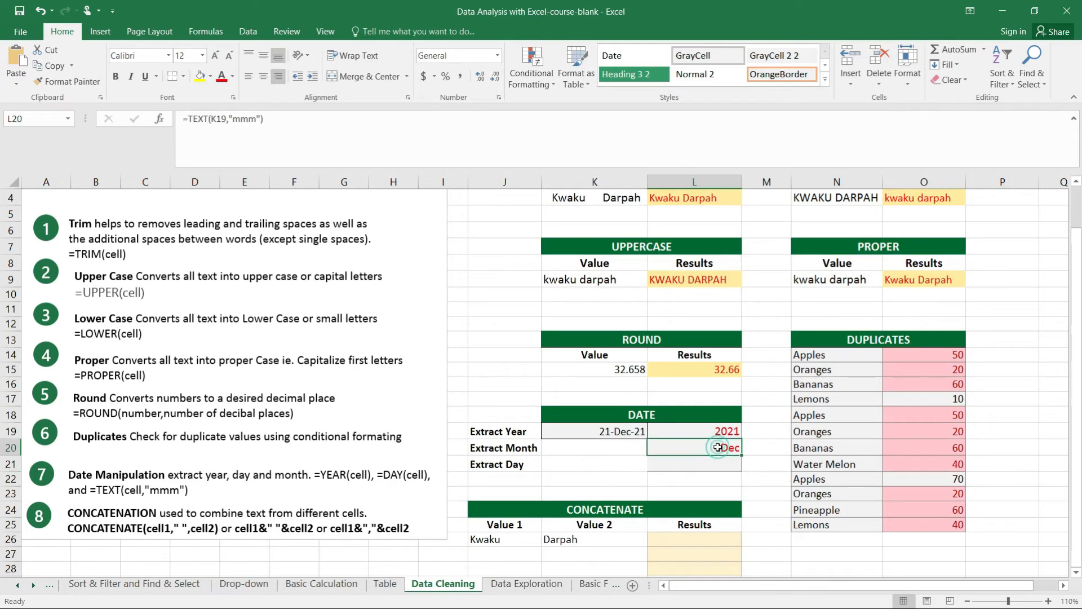
pyautogui.click(256, 118)
pyautogui.write('m')
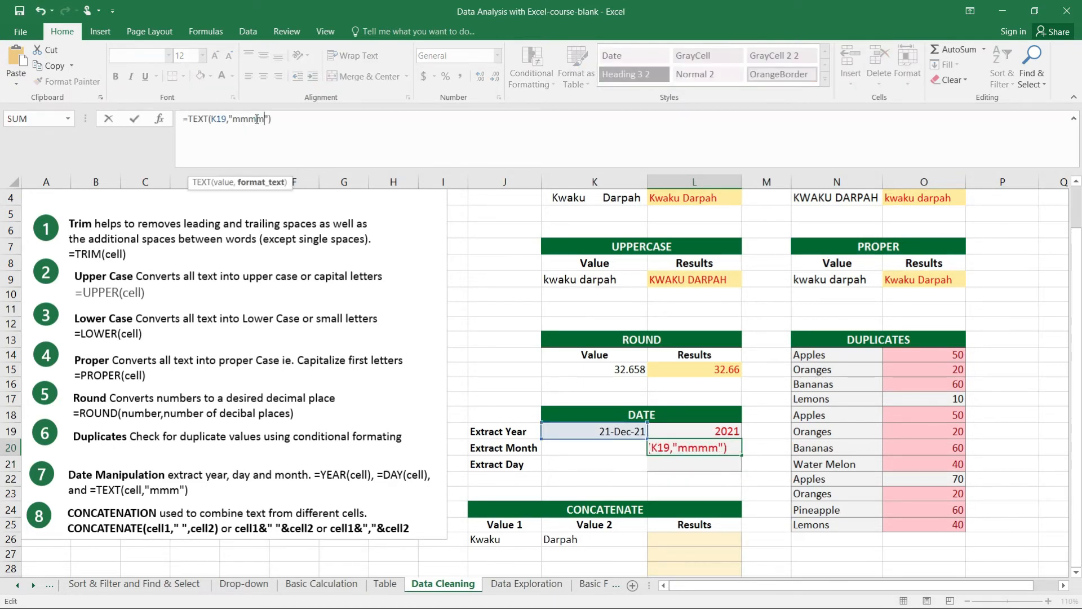
pyautogui.click(273, 118)
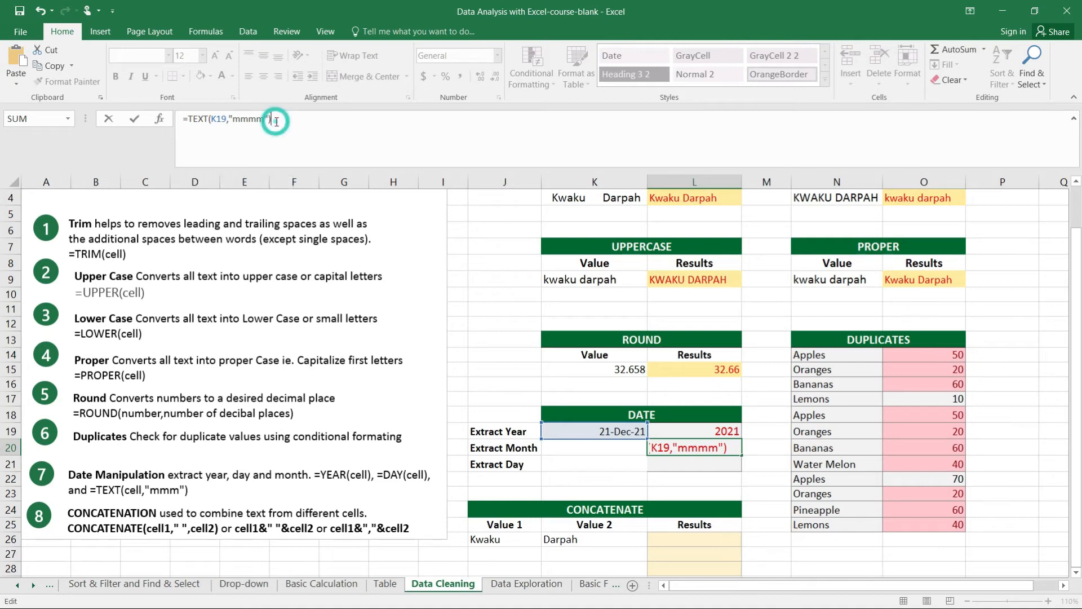
pyautogui.press('Return')
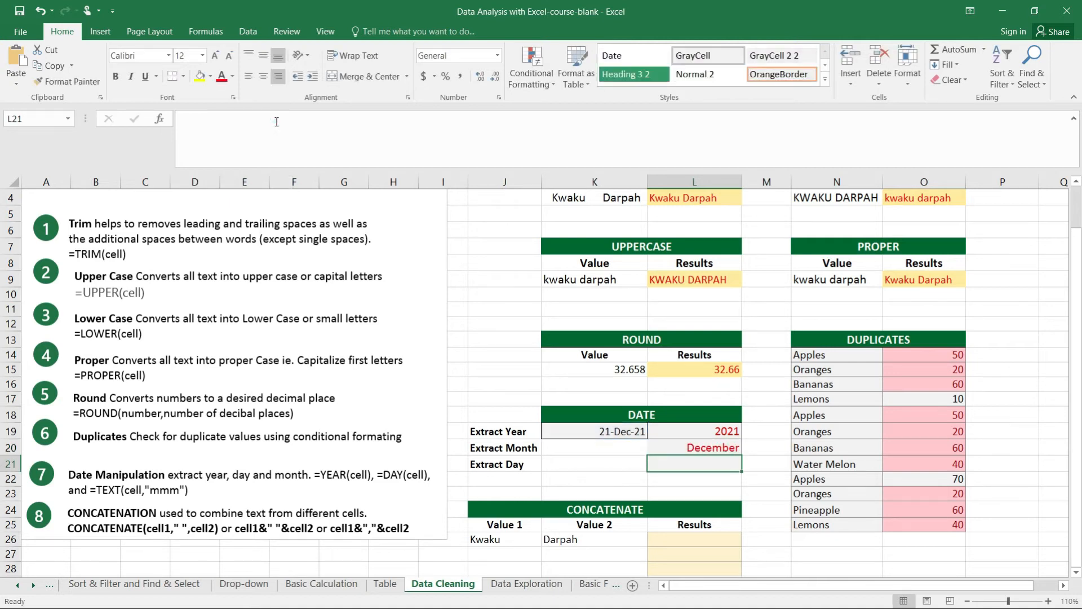
# Shorten the format code in L20's TEXT formula to "mm" to give the month as a number
pyautogui.click(702, 447)
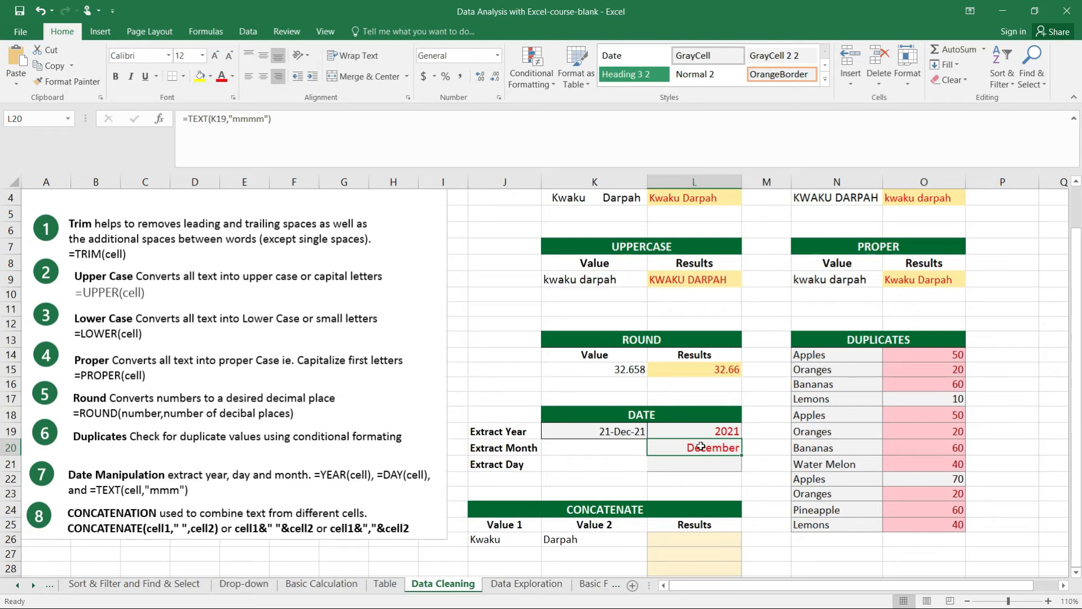
pyautogui.click(267, 119)
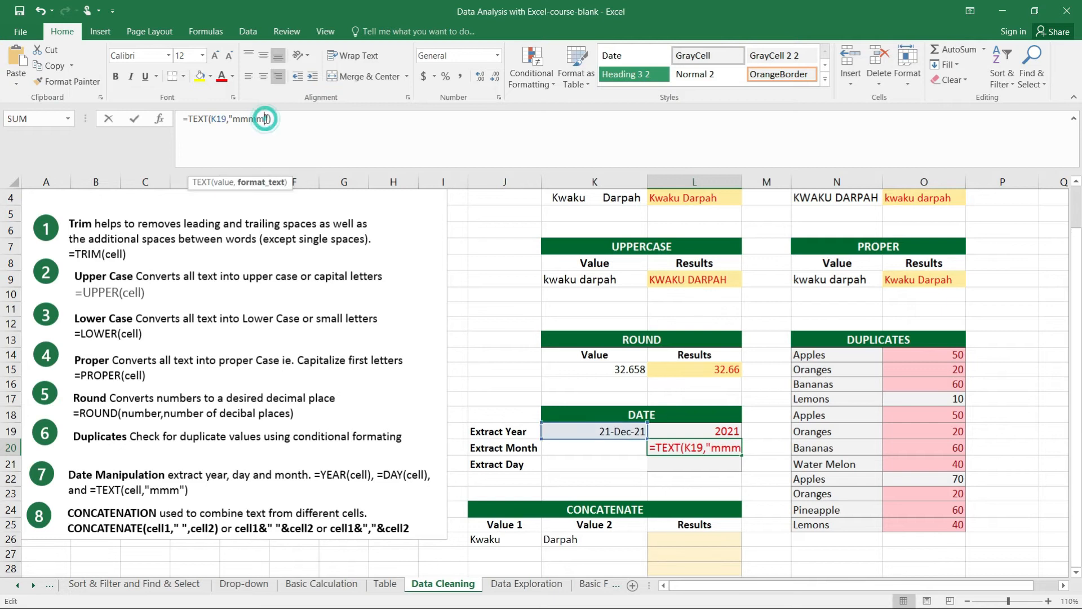
pyautogui.press('BackSpace')
pyautogui.press('BackSpace')
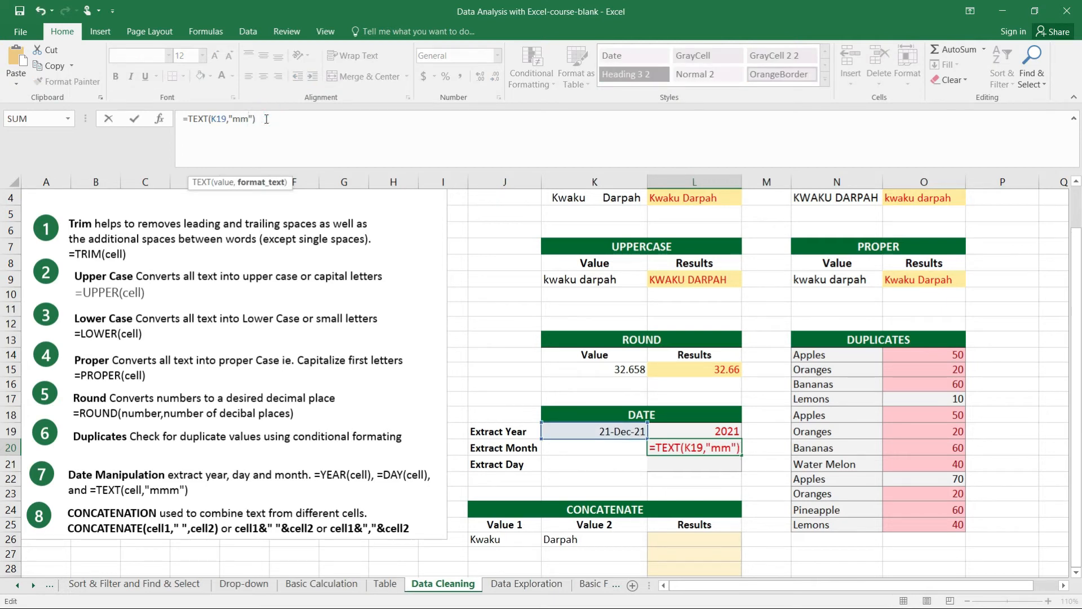
pyautogui.press('Return')
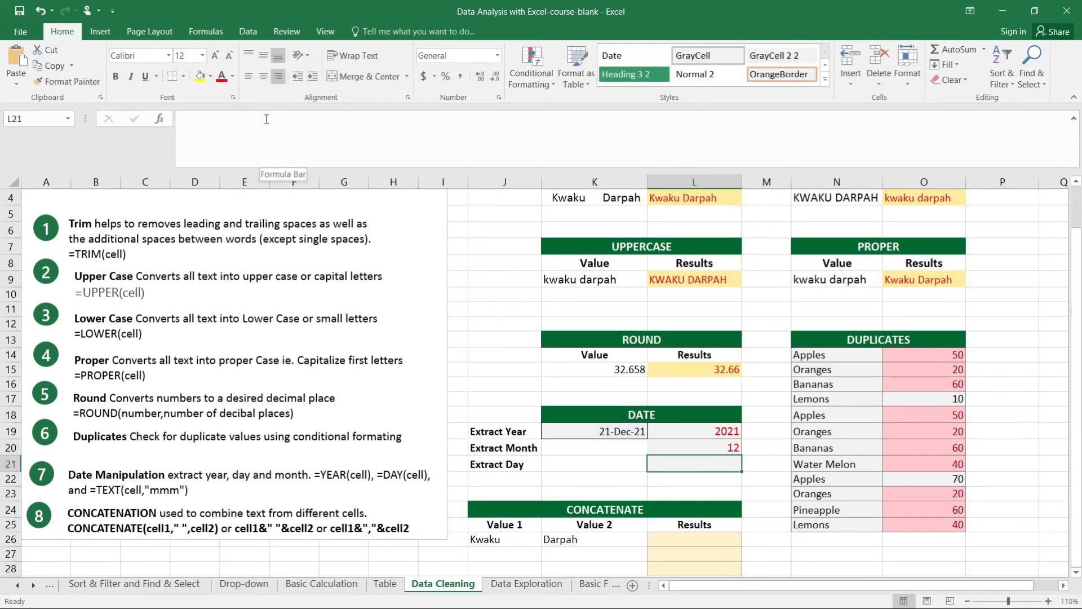
# Change the format code in L20's TEXT formula to "mmm" to return the abbreviated month name
pyautogui.click(691, 446)
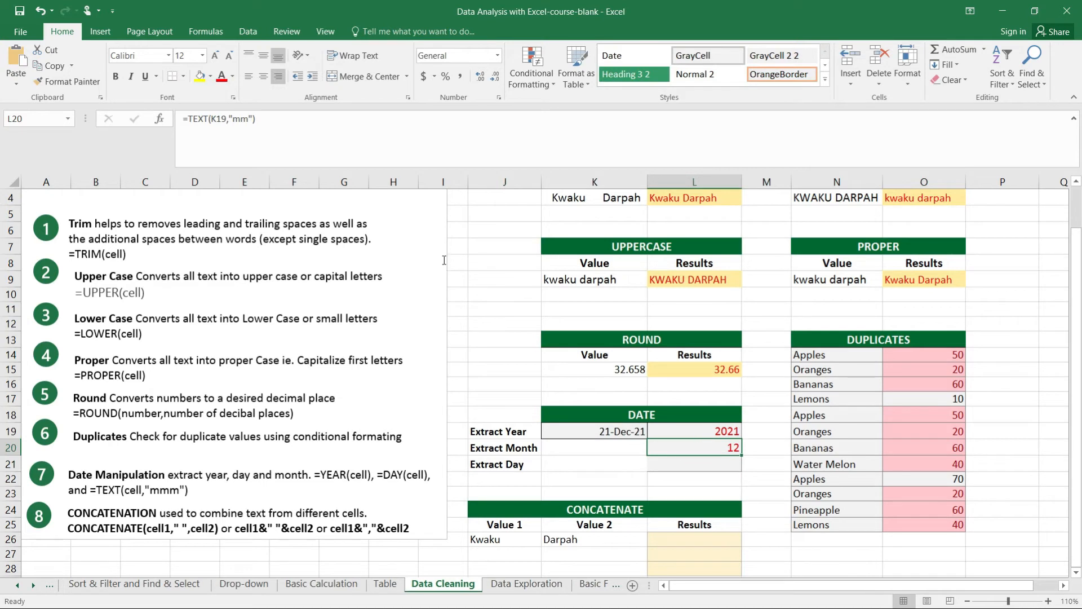
pyautogui.click(248, 118)
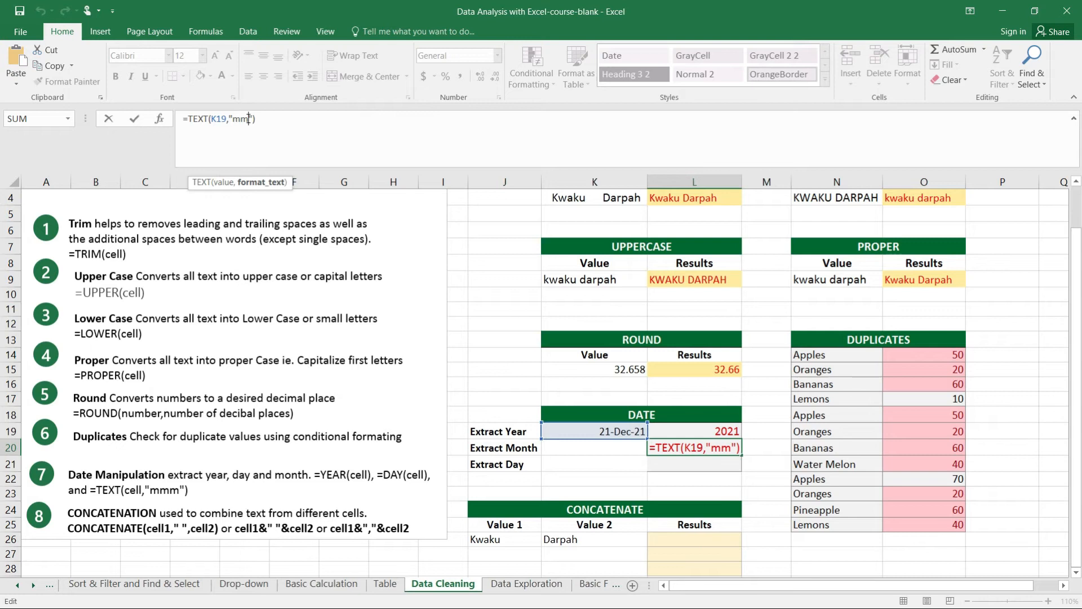
pyautogui.write('m')
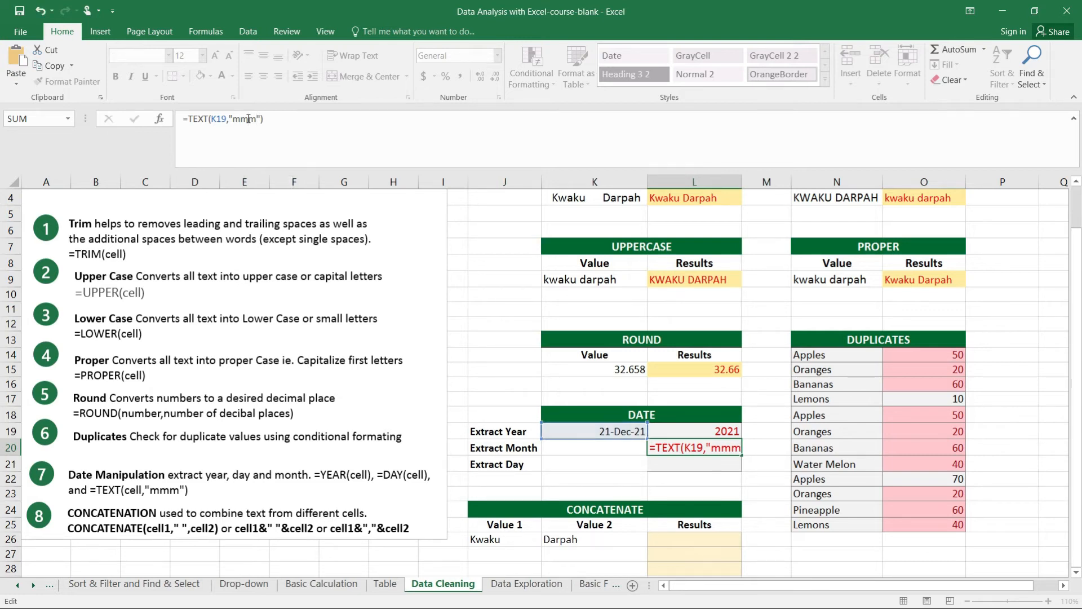
pyautogui.press('Return')
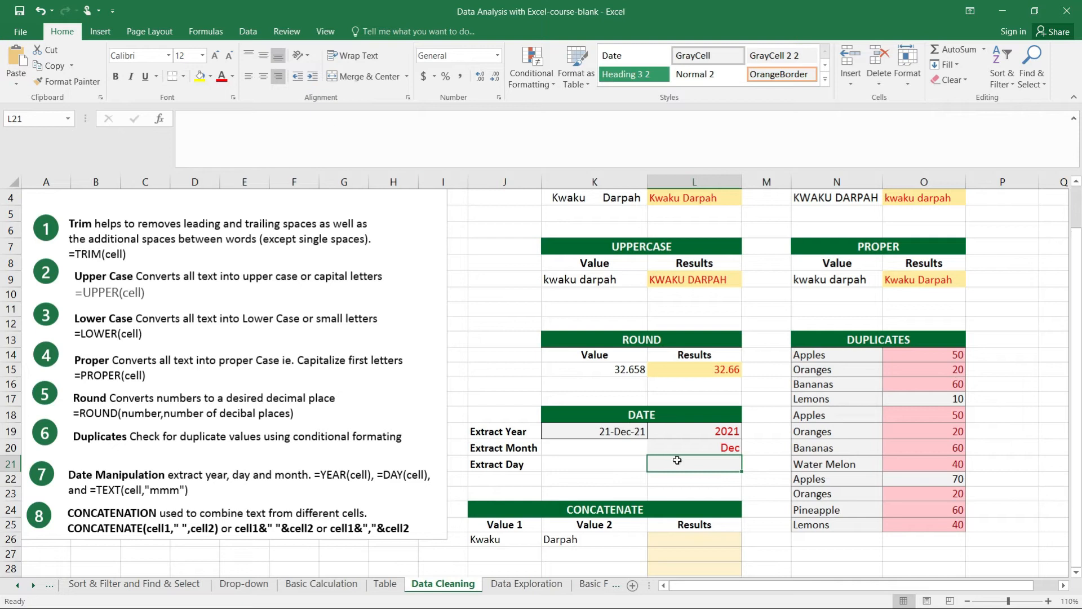
# Extend the format code in L20's TEXT formula to "mmmm" so it returns the full month name
pyautogui.click(692, 448)
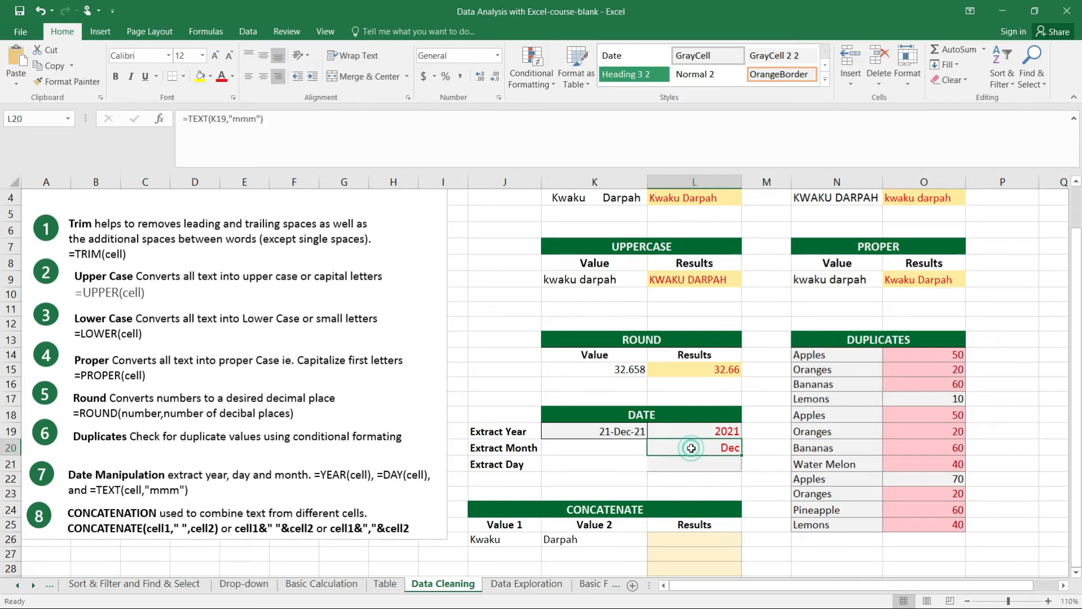
pyautogui.click(254, 119)
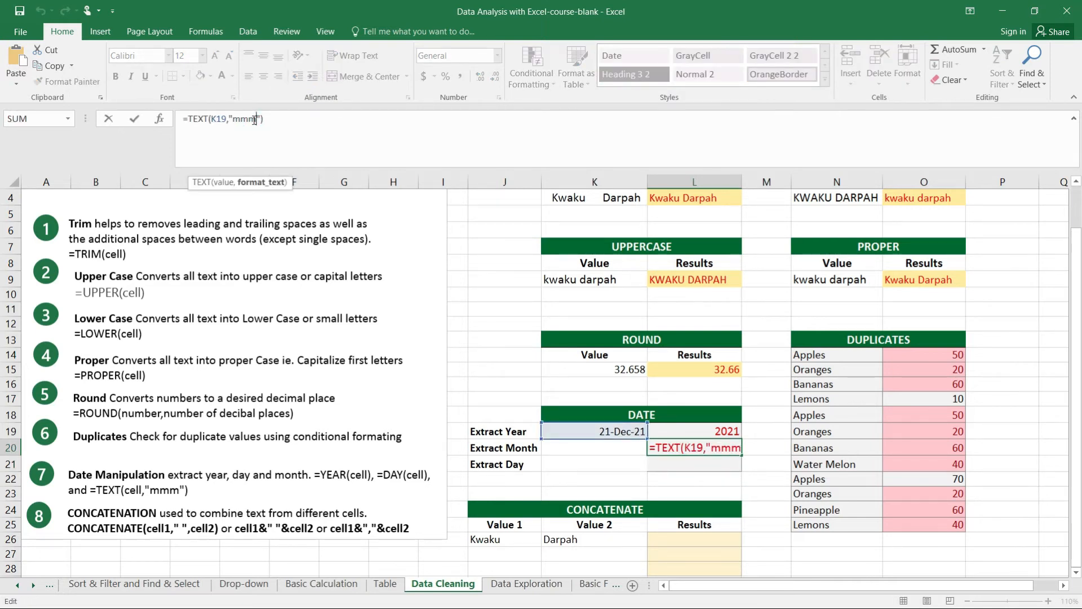
pyautogui.write('m')
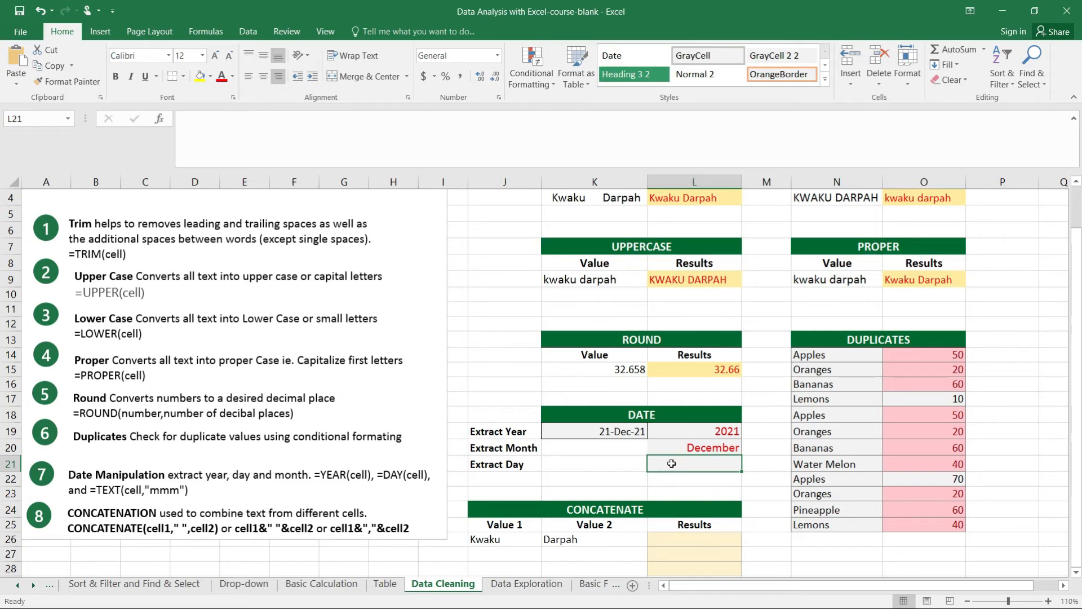
# Enter the formula =DAY(K19) in L21 to extract the day from the DATE table's date
pyautogui.write('=D')
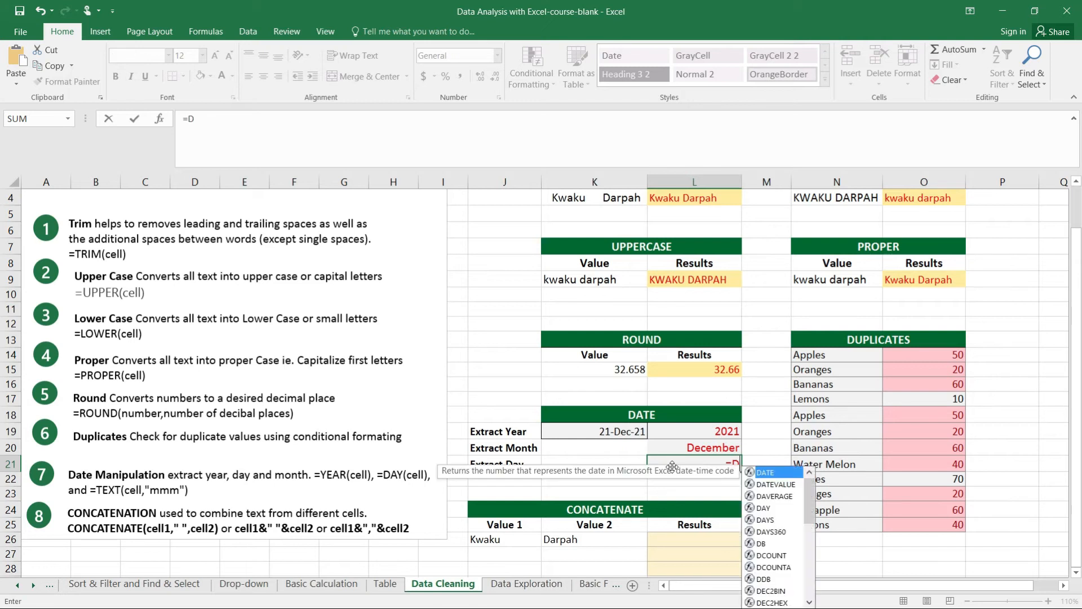
pyautogui.write('AY(')
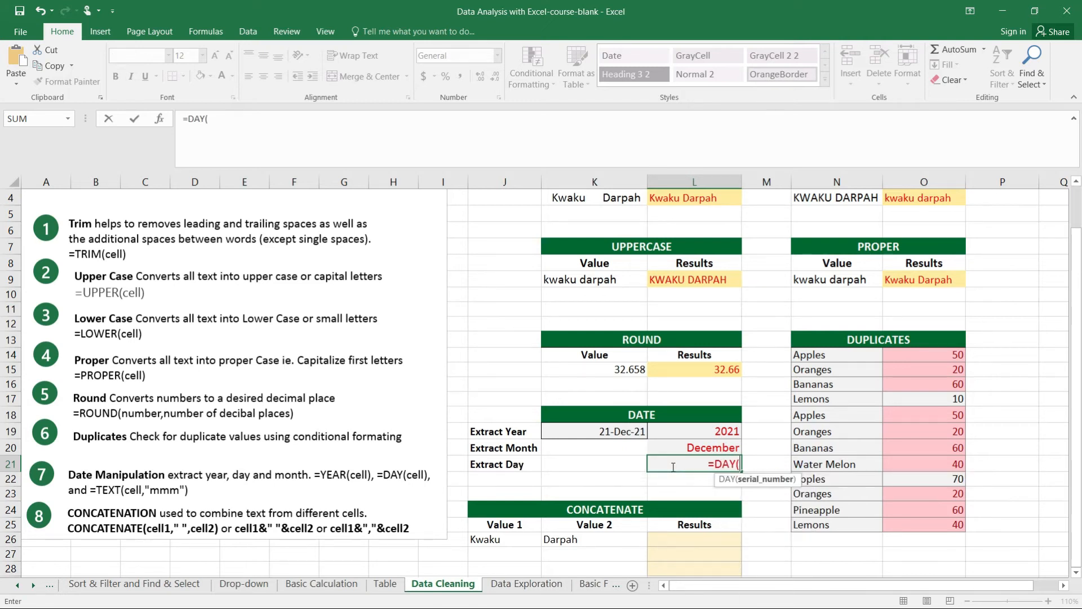
pyautogui.click(611, 432)
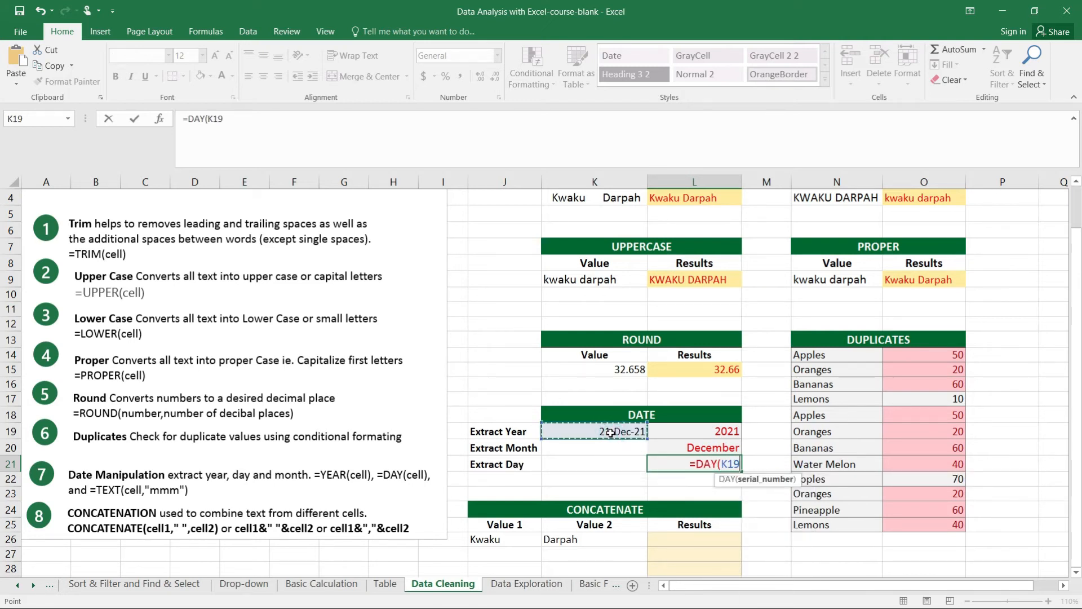
pyautogui.write(')')
pyautogui.press('Return')
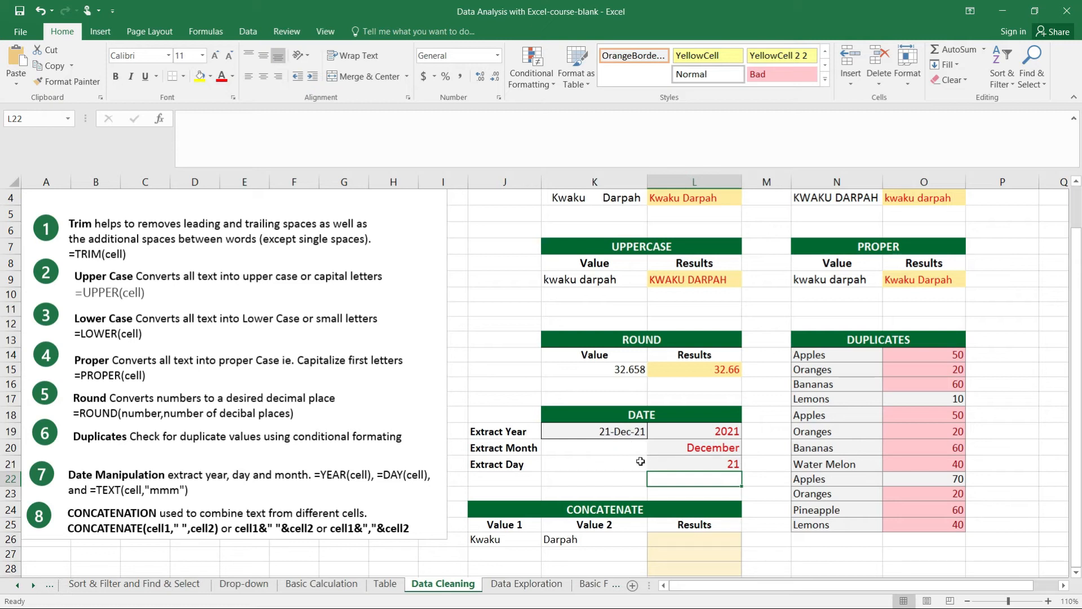
# Change the day of the date in K19 to 31 and check the extracted day in L21
pyautogui.click(609, 431)
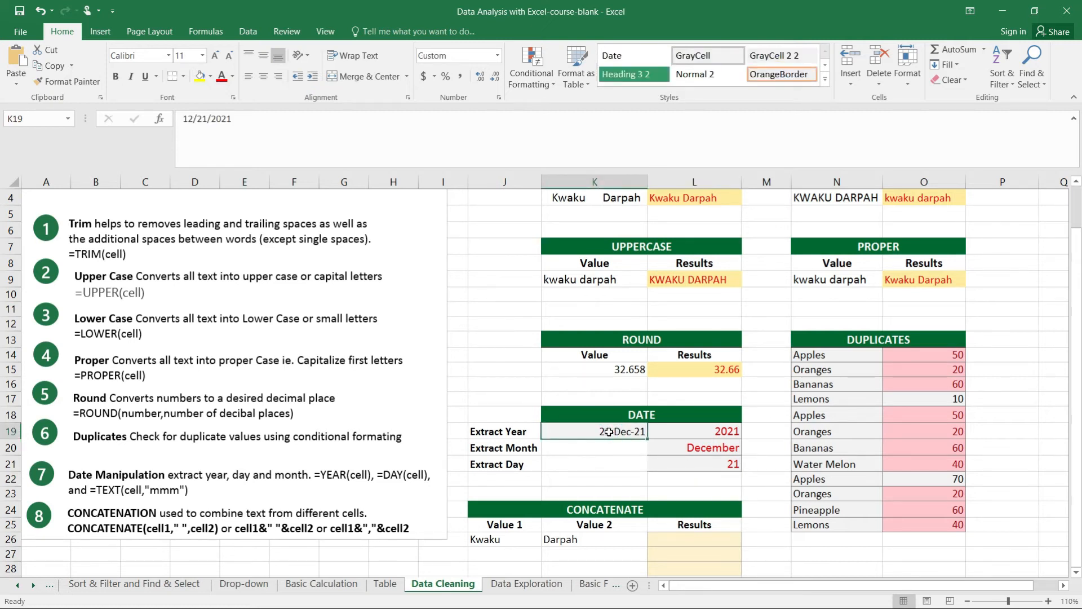
pyautogui.click(191, 119)
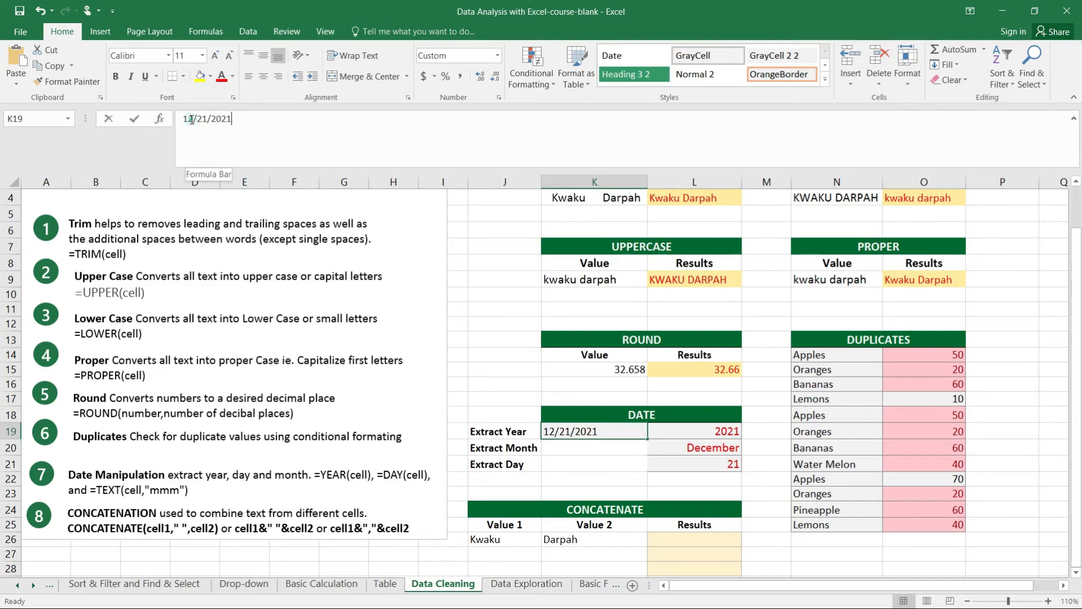
pyautogui.click(208, 119)
pyautogui.press('BackSpace')
pyautogui.press('BackSpace')
pyautogui.write('31')
pyautogui.press('Return')
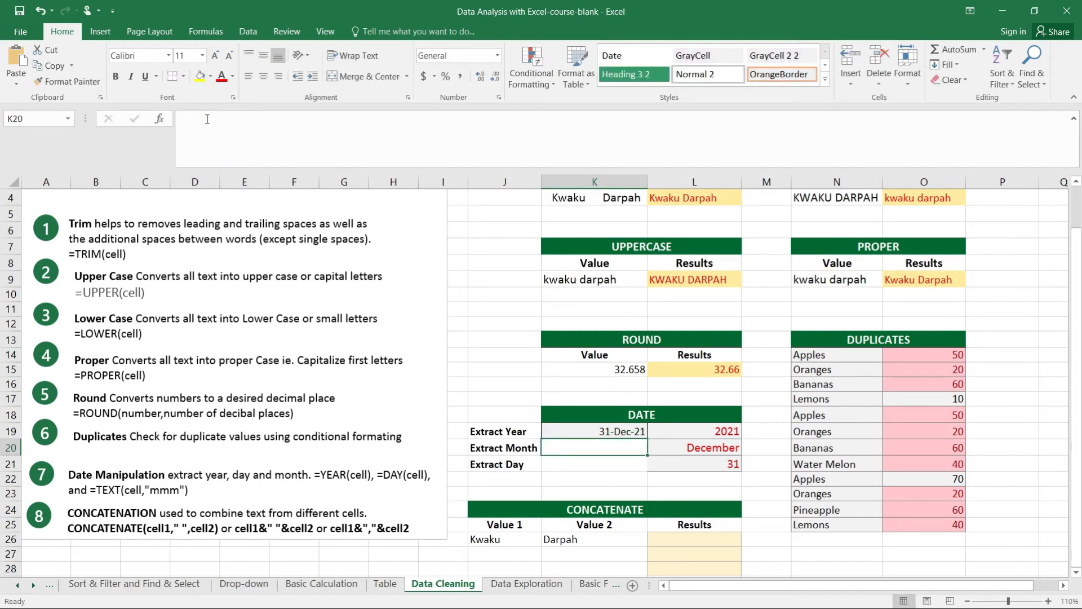
pyautogui.click(720, 465)
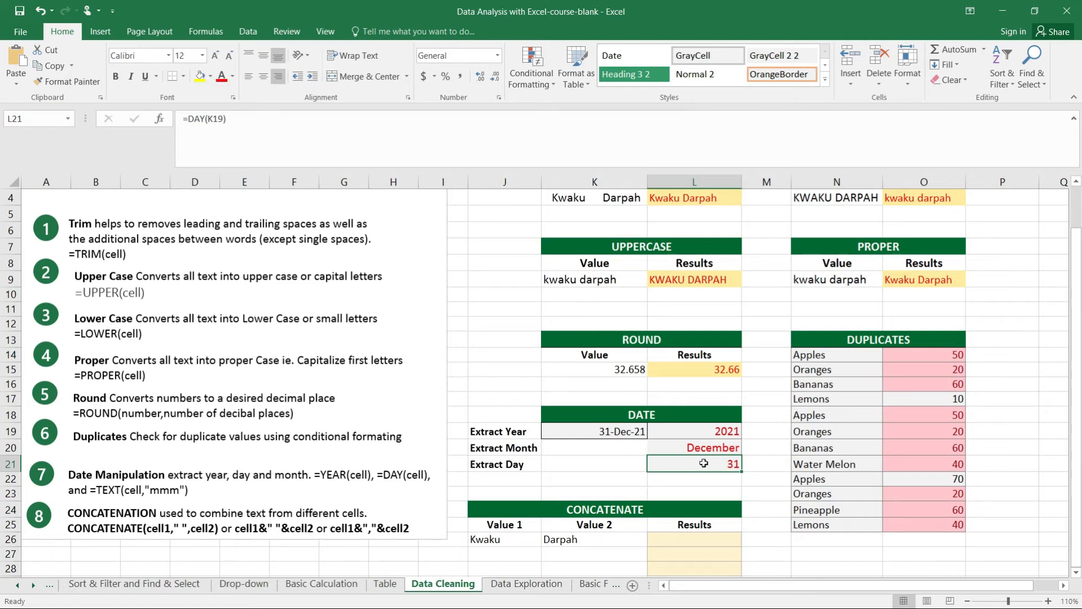
pyautogui.moveTo(1078, 271); pyautogui.dragTo(1079, 299)
pyautogui.moveTo(1077, 299)
pyautogui.mouseDown()
pyautogui.moveTo(1077, 251)
pyautogui.moveTo(1076, 299)
pyautogui.mouseUp()
pyautogui.moveTo(1080, 363)
pyautogui.mouseDown()
pyautogui.moveTo(1080, 259)
pyautogui.moveTo(1081, 363)
pyautogui.mouseUp()
pyautogui.click(672, 542)
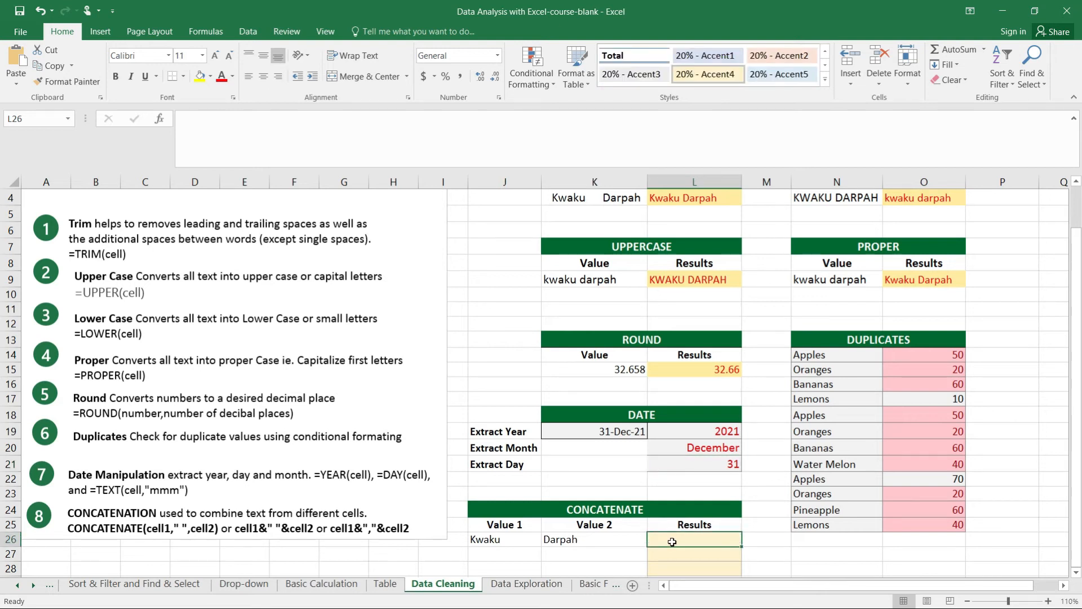
pyautogui.write('=CONC')
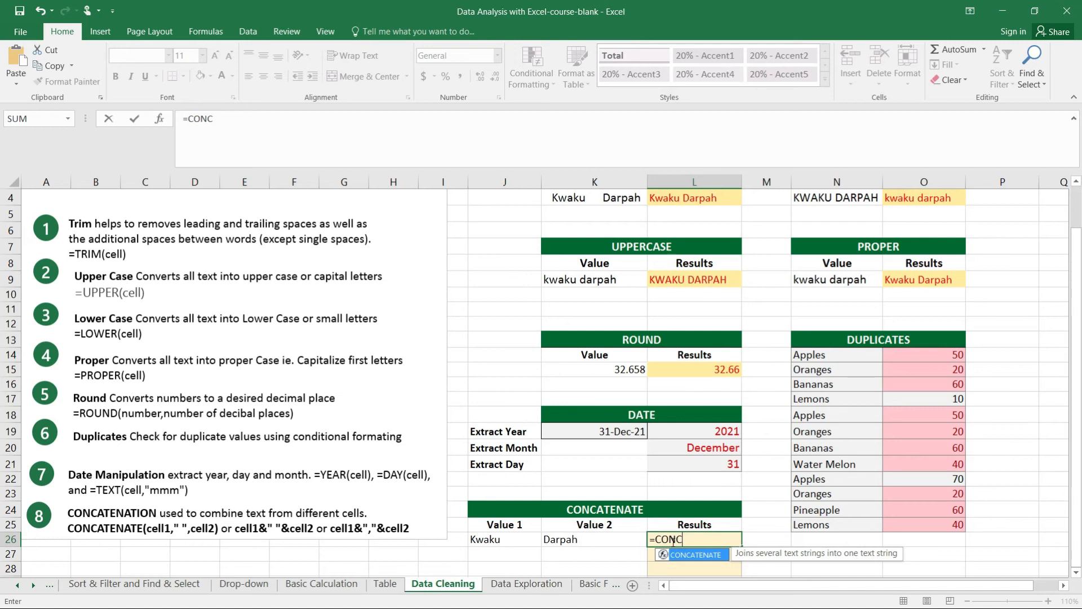
pyautogui.press('Tab')
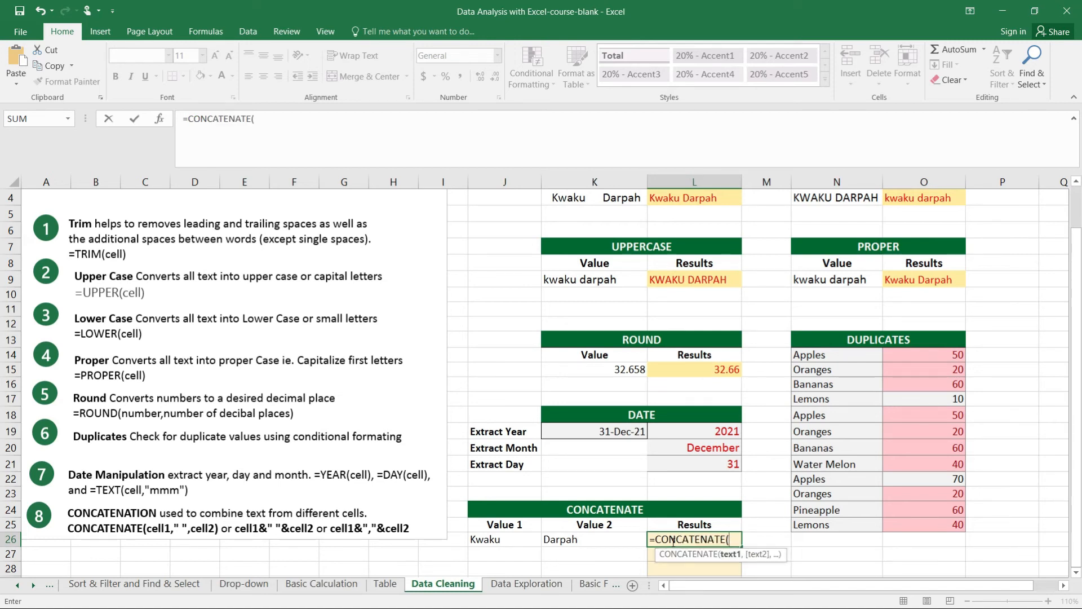
pyautogui.click(519, 541)
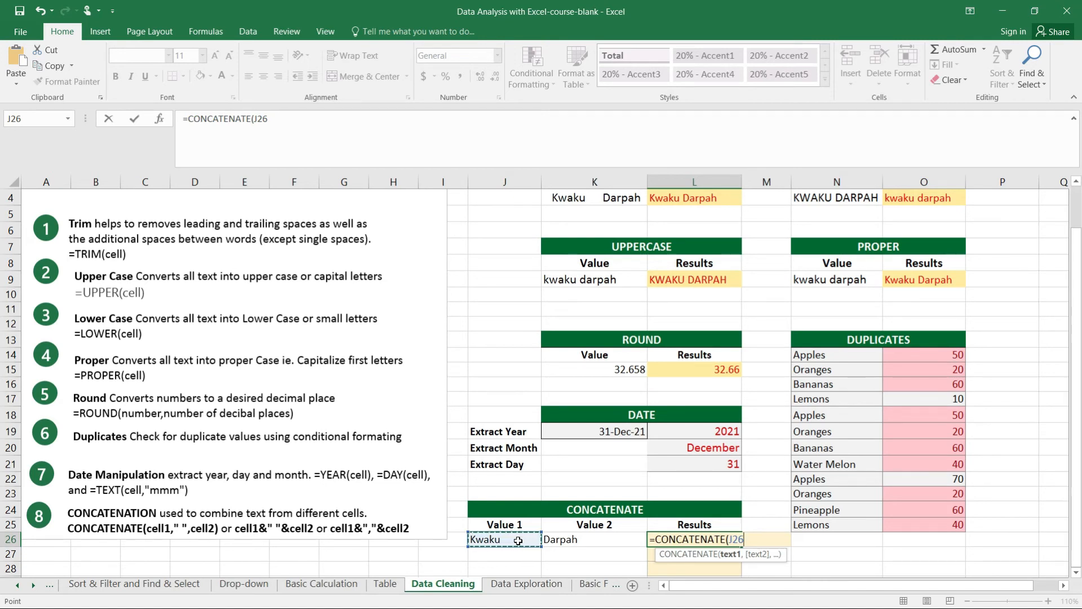
pyautogui.moveTo(1065, 595)
pyautogui.press('Escape')
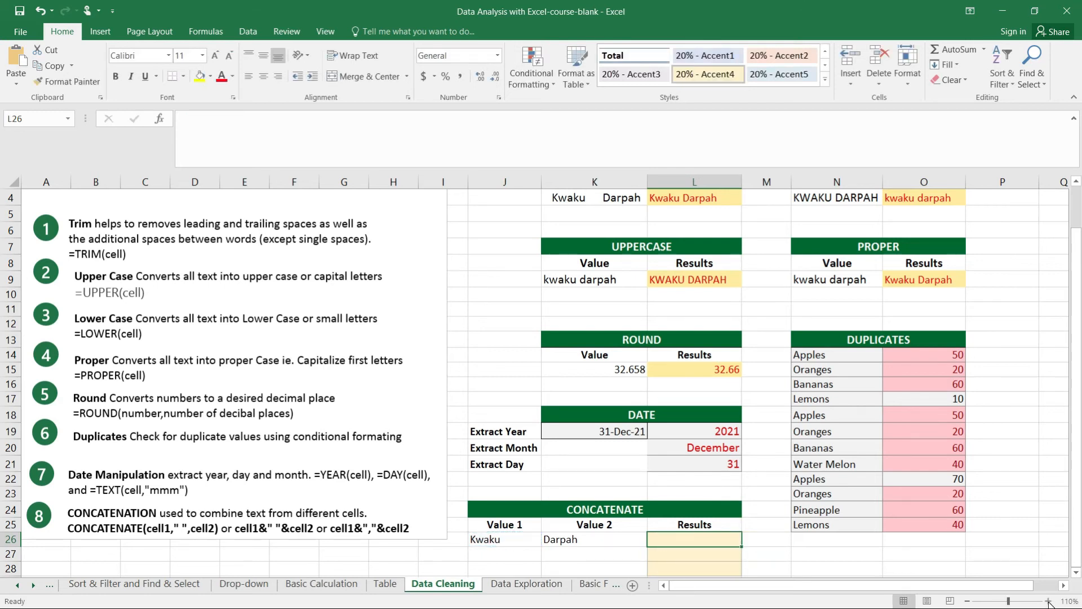
# Enter the formula =CONCATENATE(J26,K26) in L26 to join Value 1 and Value 2 without a separator
pyautogui.click(1049, 601)
pyautogui.click(1049, 601)
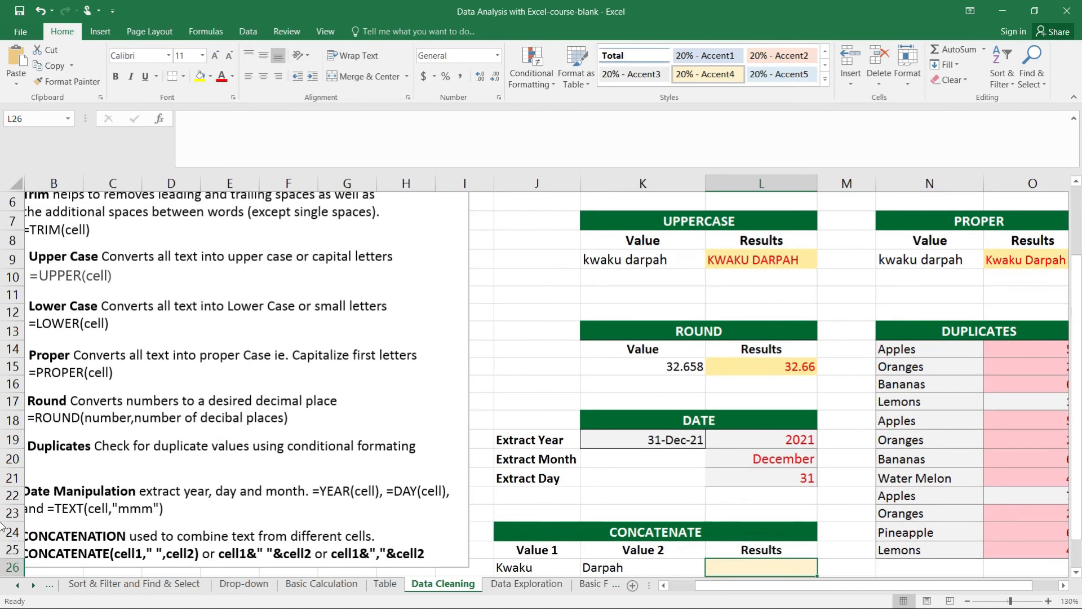
pyautogui.moveTo(1078, 521); pyautogui.dragTo(1078, 549)
pyautogui.click(1047, 601)
pyautogui.moveTo(933, 588); pyautogui.dragTo(904, 589)
pyautogui.write('=')
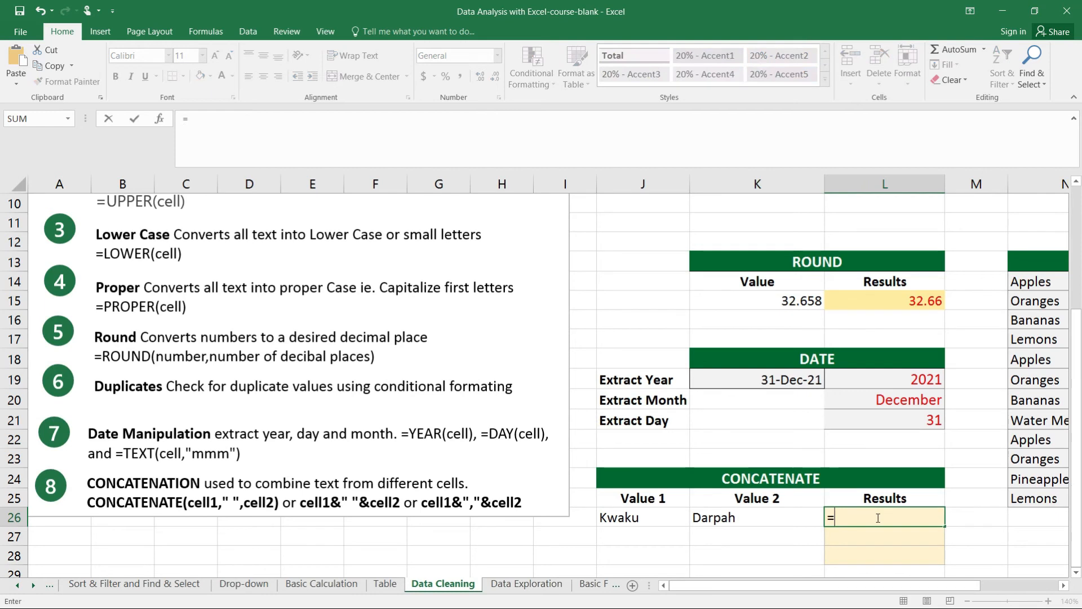
pyautogui.write('CONC')
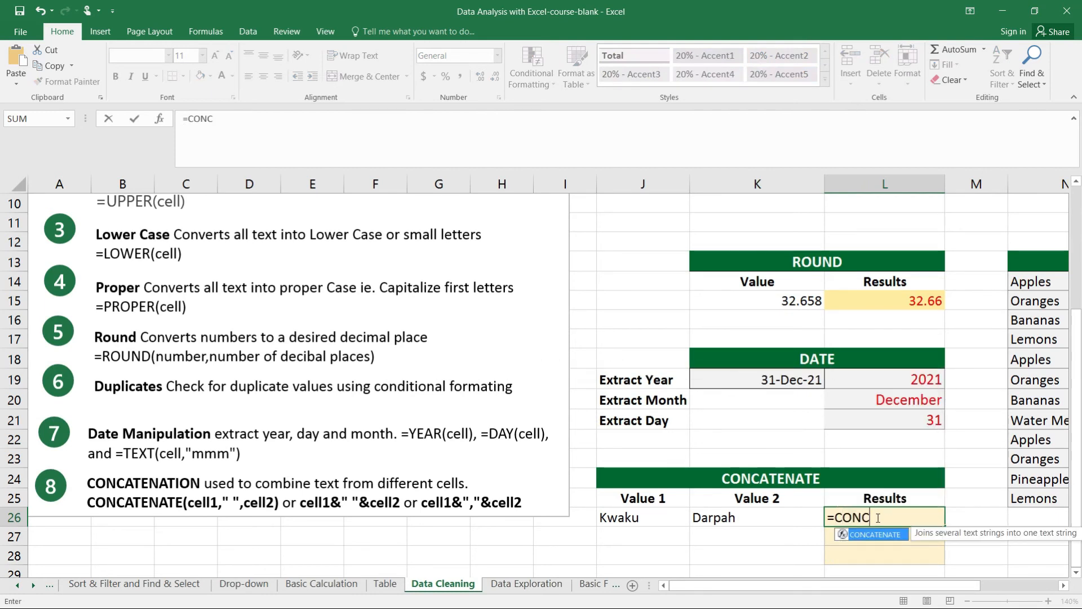
pyautogui.press('Tab')
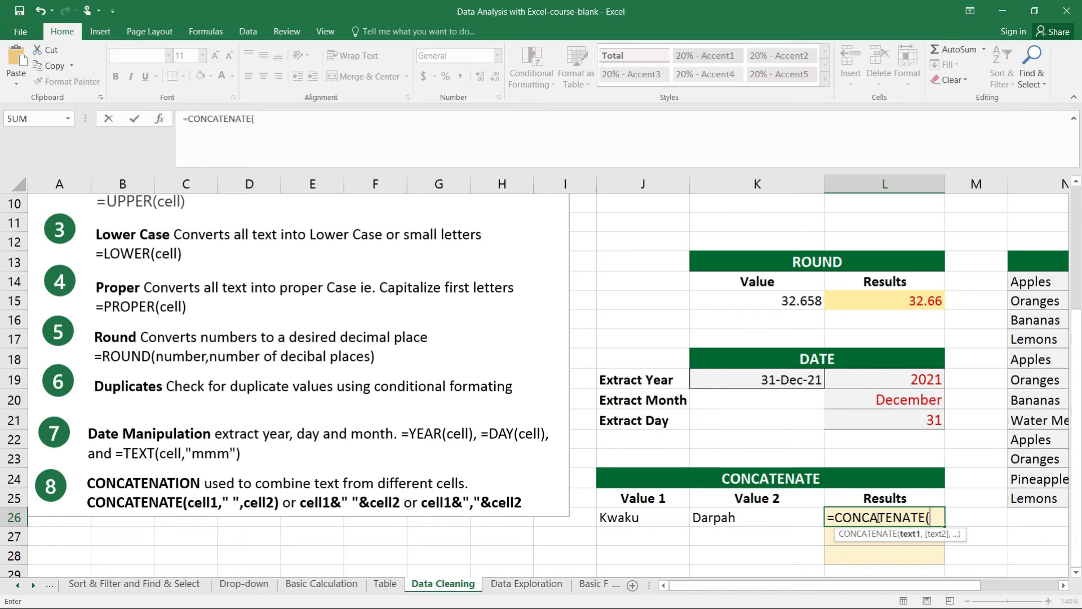
pyautogui.click(638, 521)
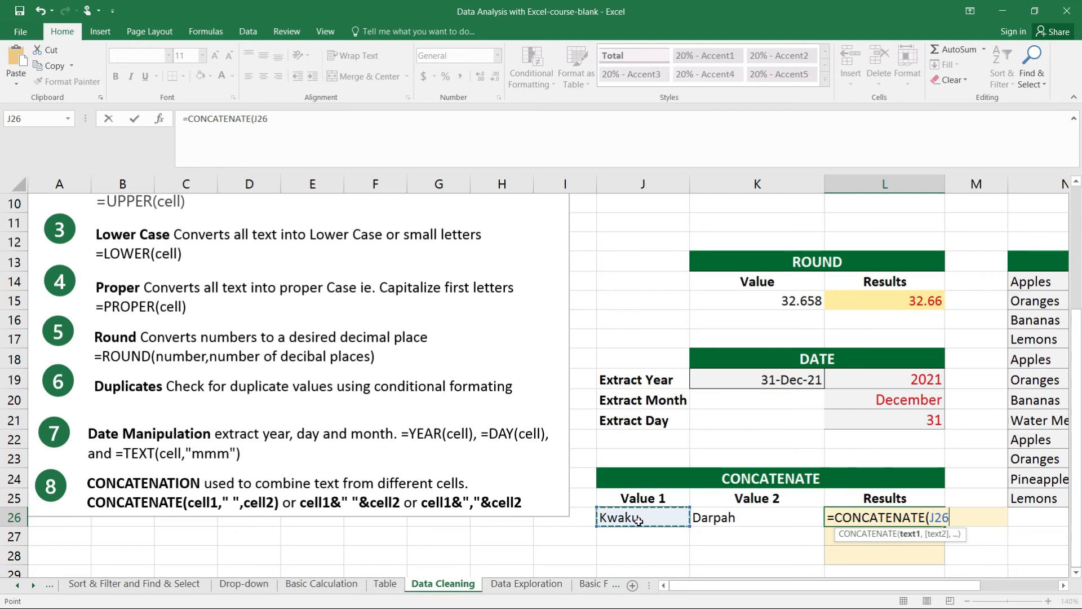
pyautogui.write(',')
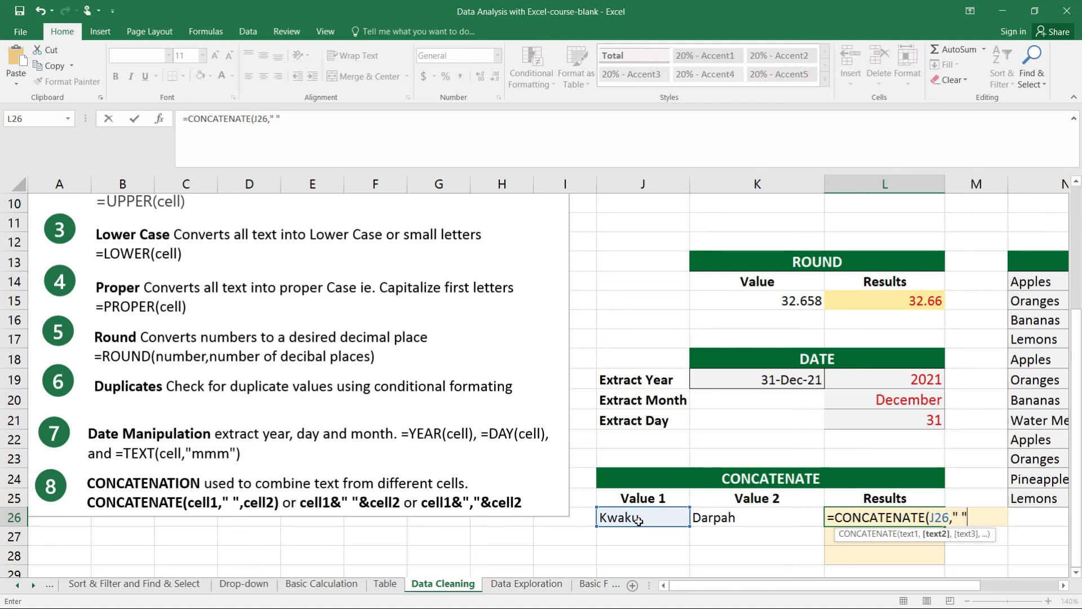
pyautogui.write('" ",')
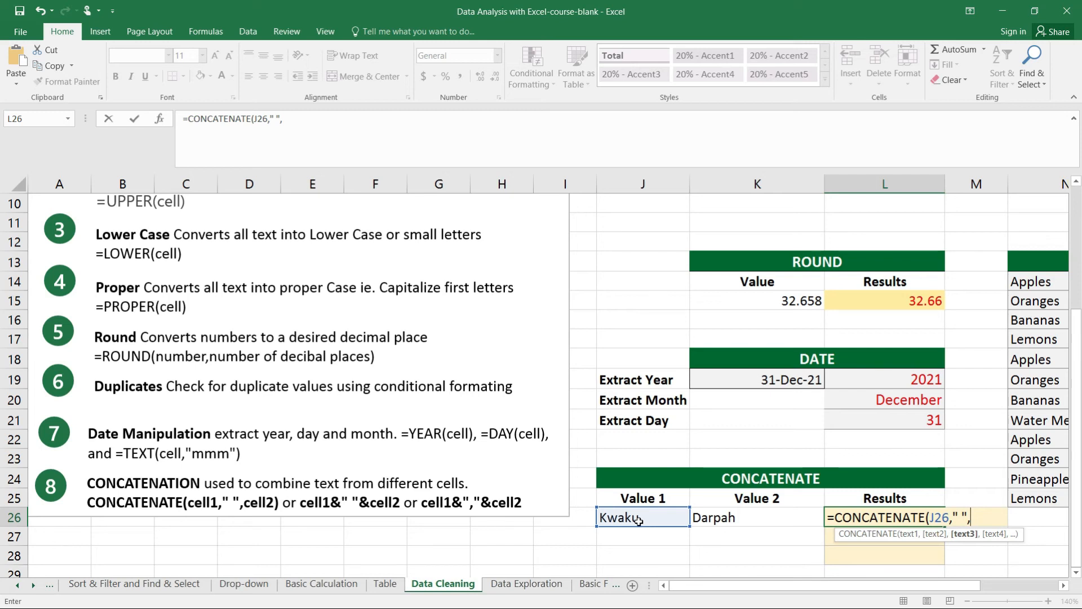
pyautogui.press('BackSpace')
pyautogui.press('BackSpace')
pyautogui.press('BackSpace')
pyautogui.press('BackSpace')
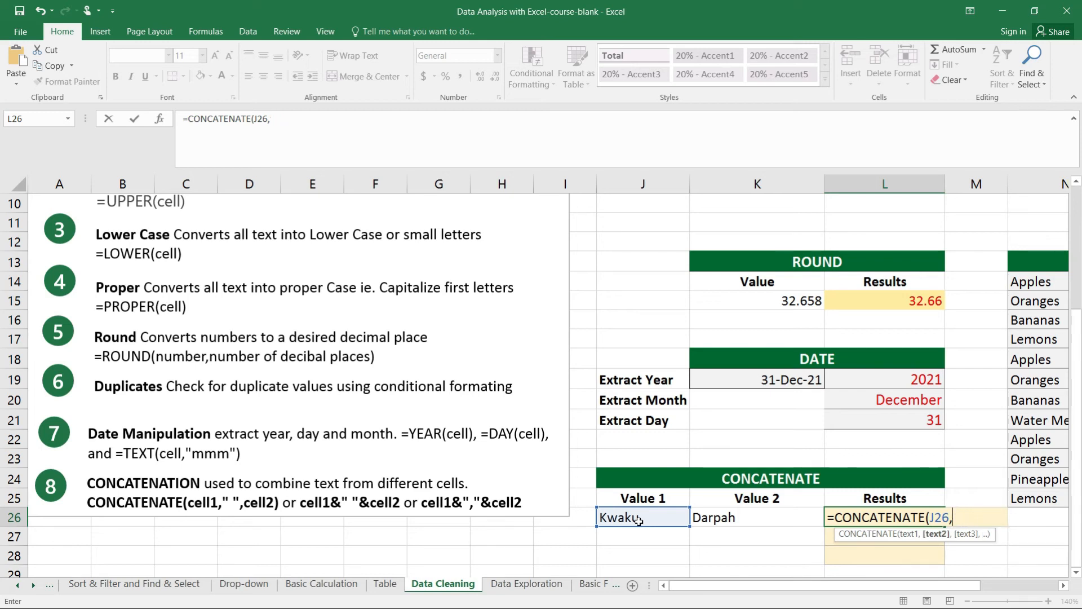
pyautogui.click(764, 516)
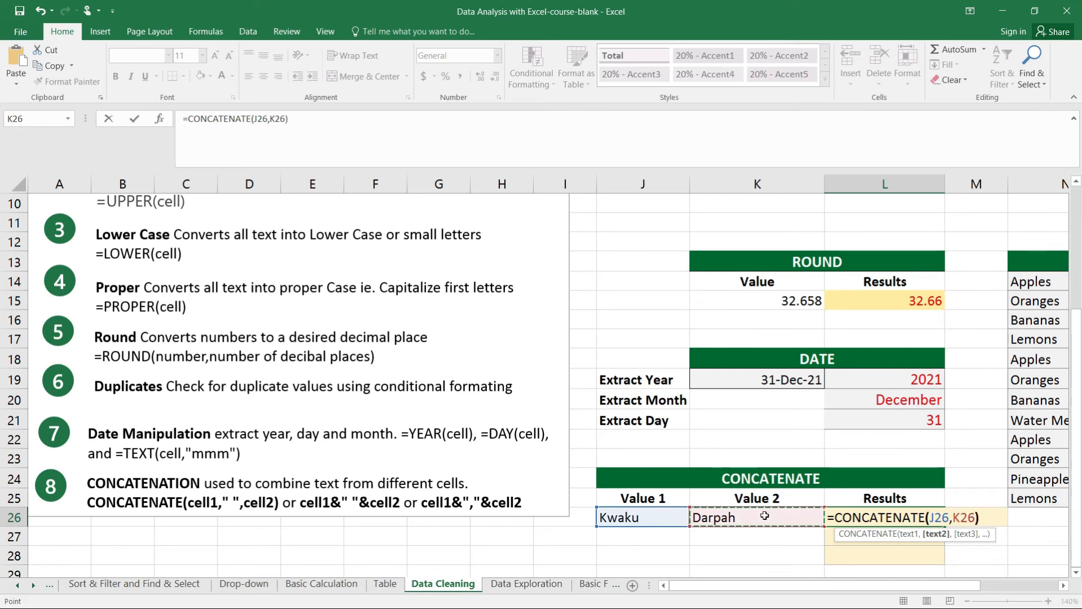
pyautogui.write(')')
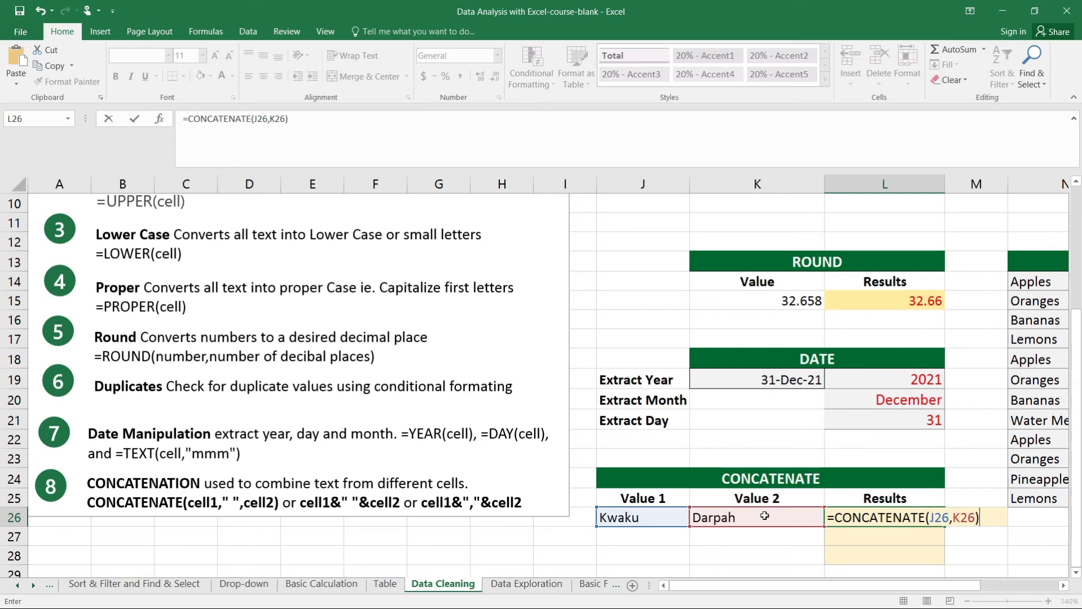
pyautogui.press('Return')
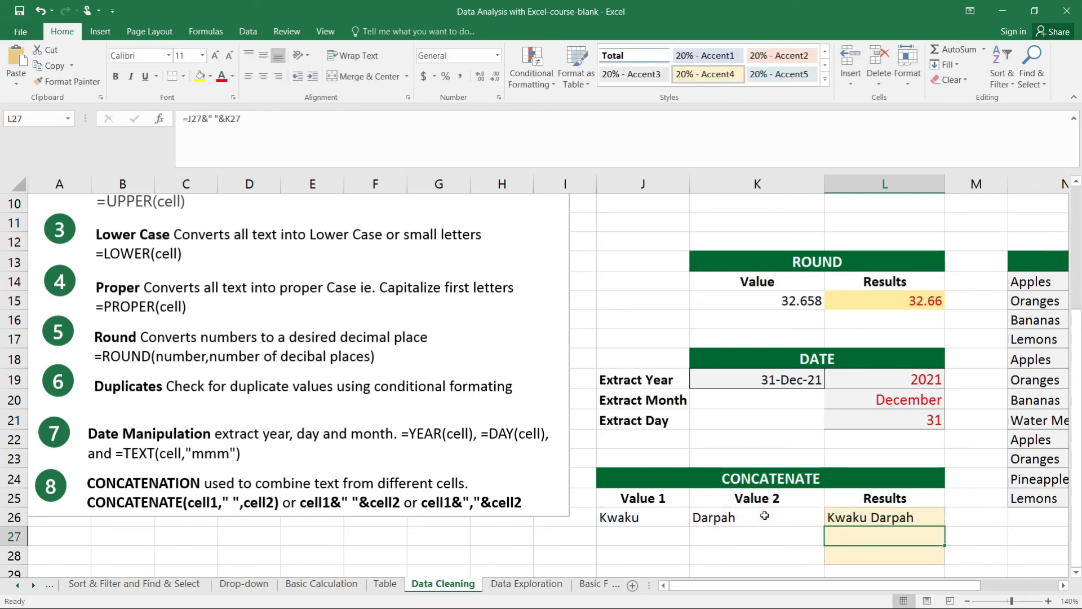
# Insert " " as a separator argument between J26 and K26 in L26's CONCATENATE formula, making it =CONCATENATE(J26," ",K26)
pyautogui.click(868, 517)
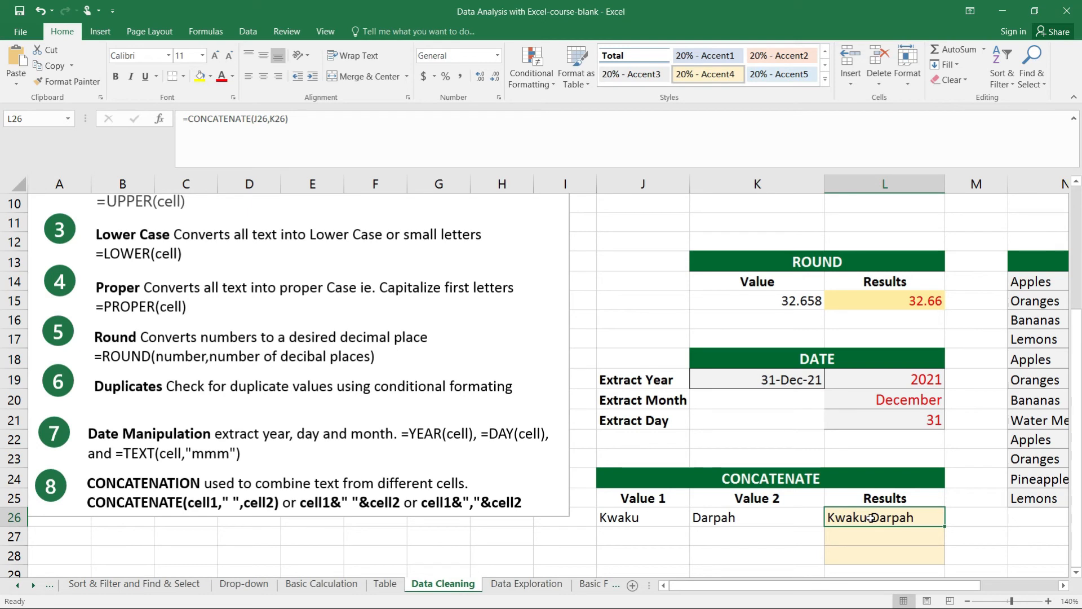
pyautogui.click(269, 121)
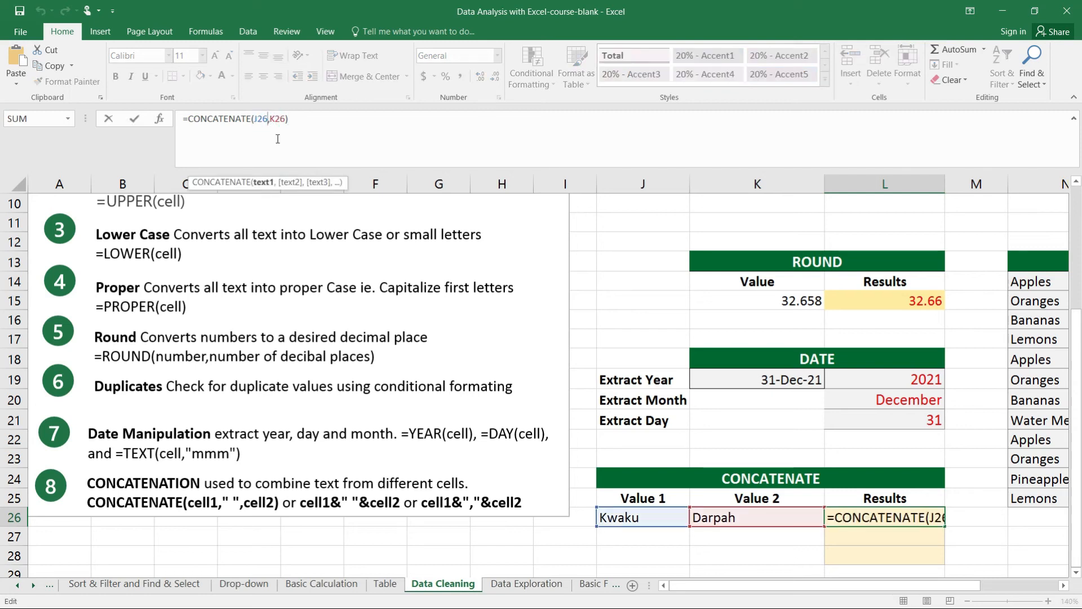
pyautogui.write('""')
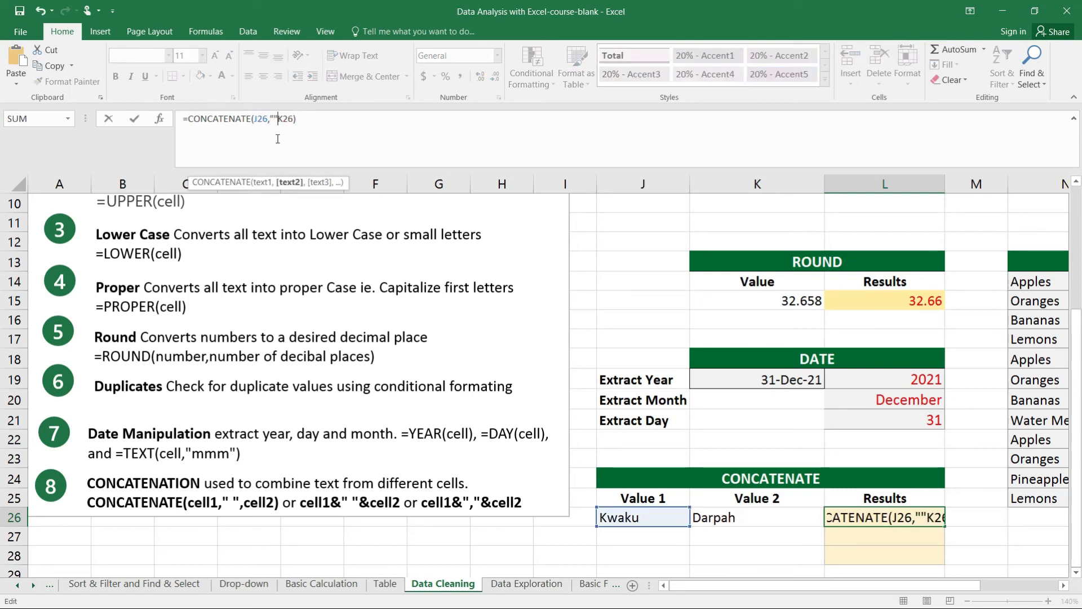
pyautogui.write(',')
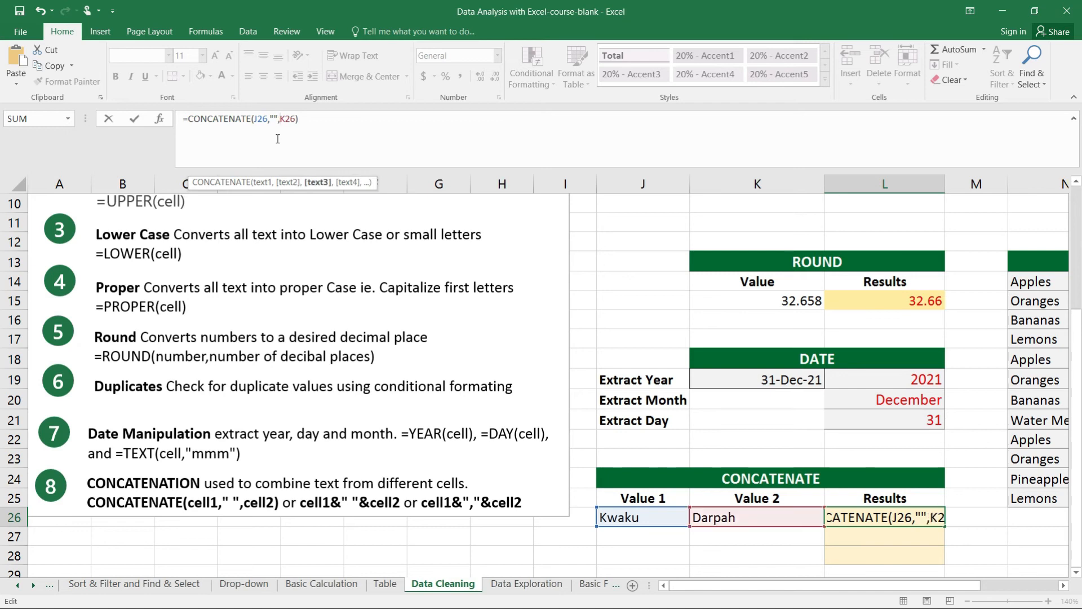
pyautogui.press('Left')
pyautogui.press('Left')
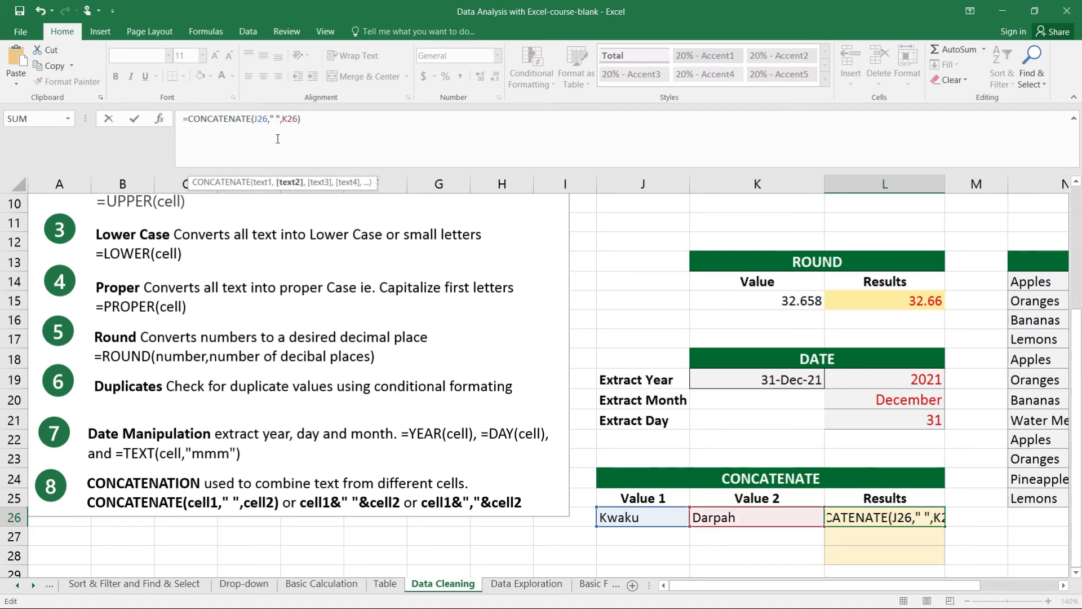
pyautogui.press('Return')
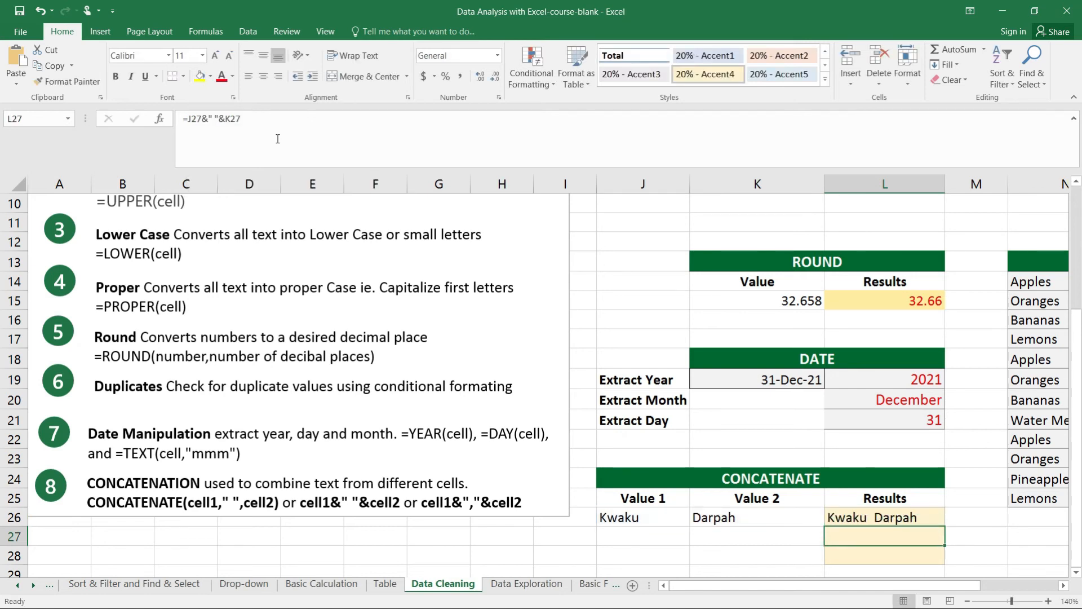
pyautogui.click(871, 518)
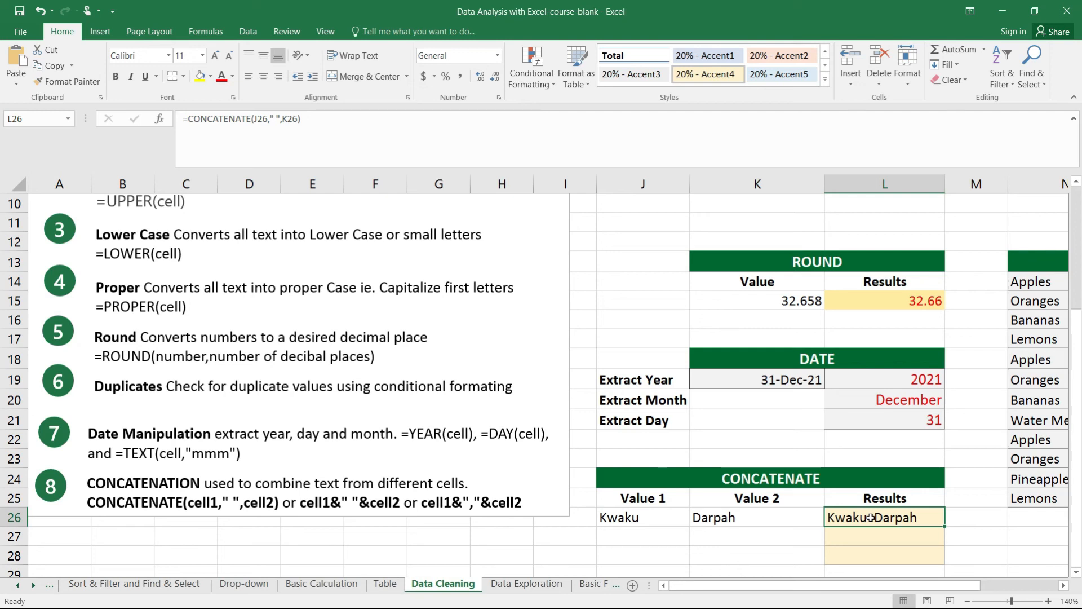
# Enter the formula =CONCATENATE(J26,K26) in K27 to join the two values without a separator
pyautogui.click(747, 534)
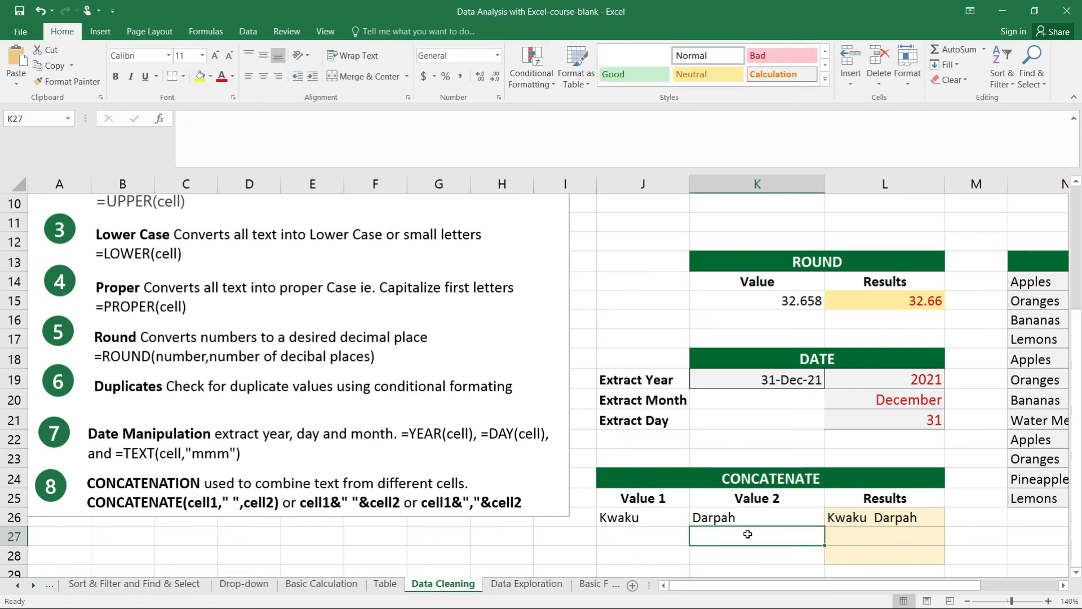
pyautogui.write('=')
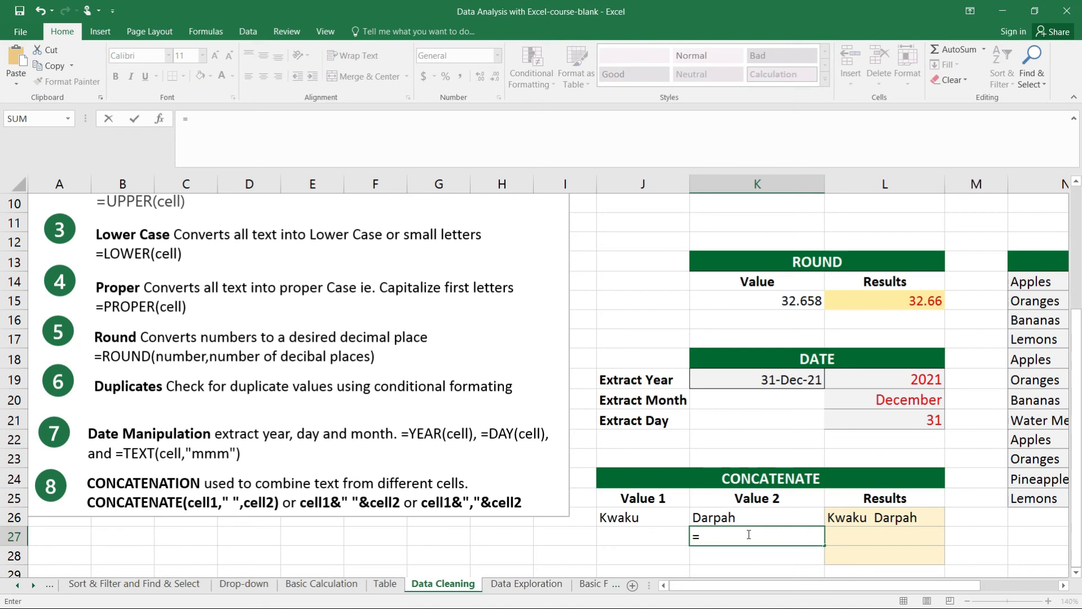
pyautogui.write('CON')
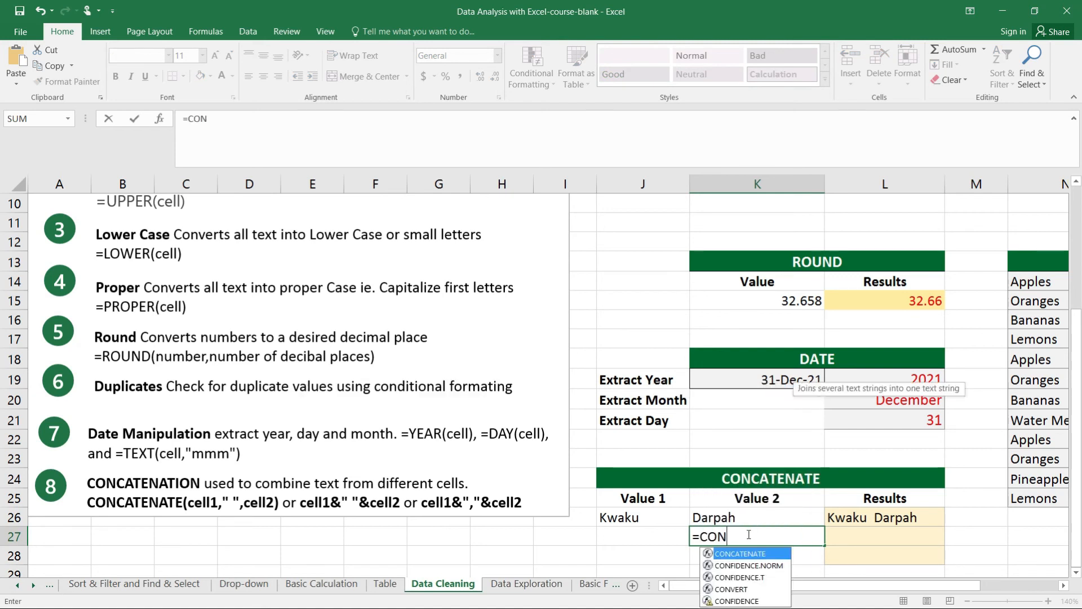
pyautogui.write('CATENATE')
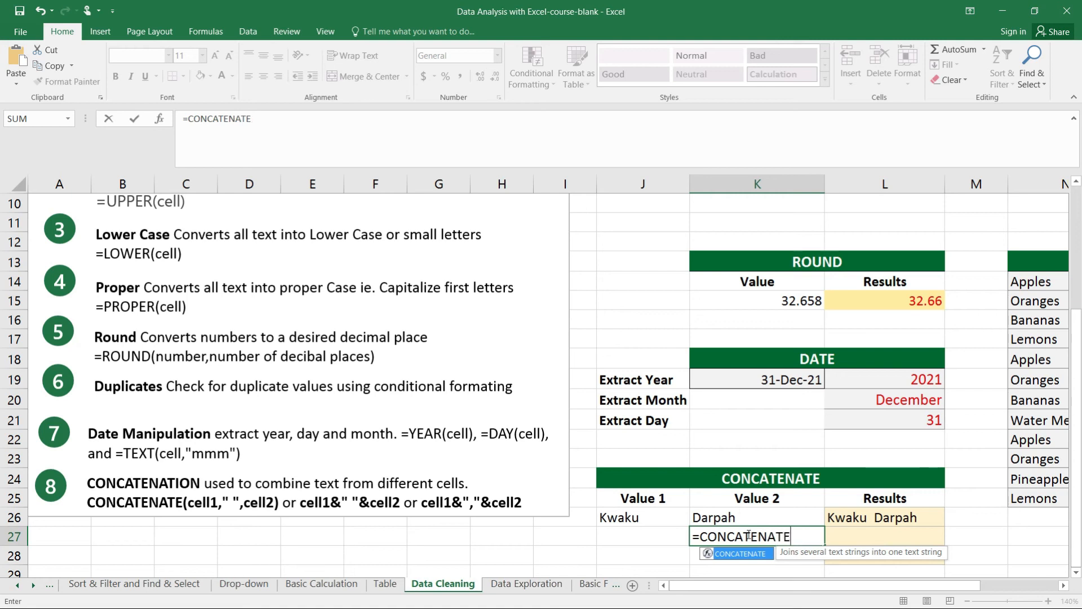
pyautogui.write('(')
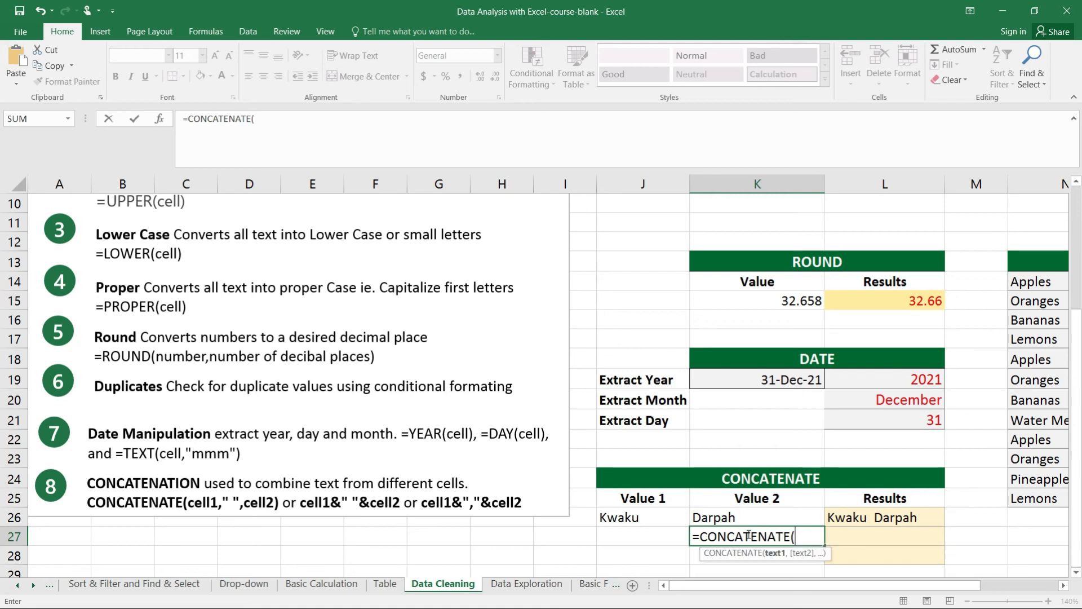
pyautogui.click(647, 517)
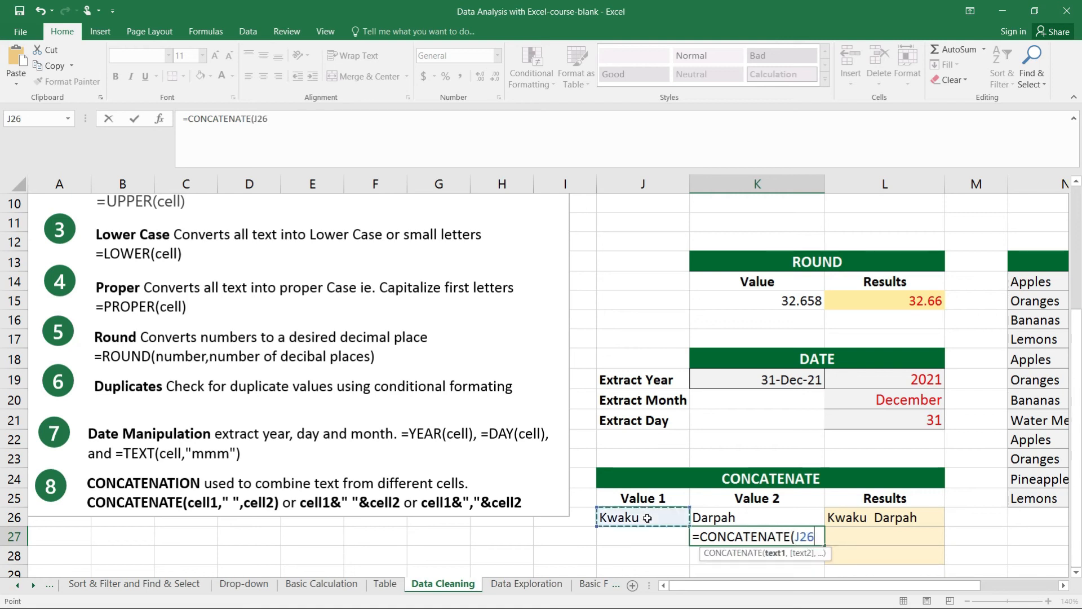
pyautogui.write(',')
pyautogui.click(703, 518)
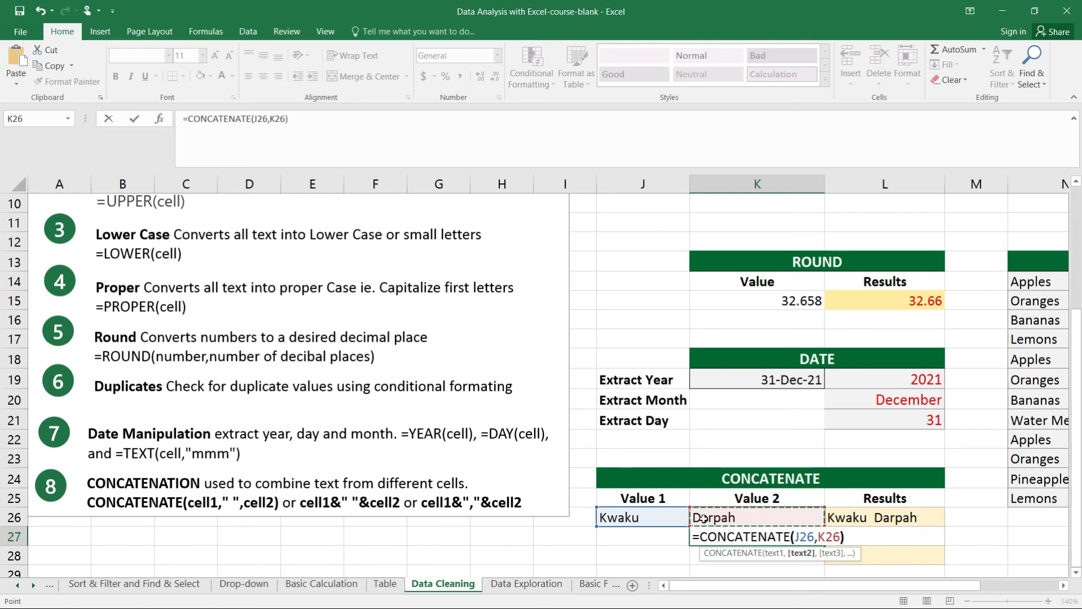
pyautogui.press('Return')
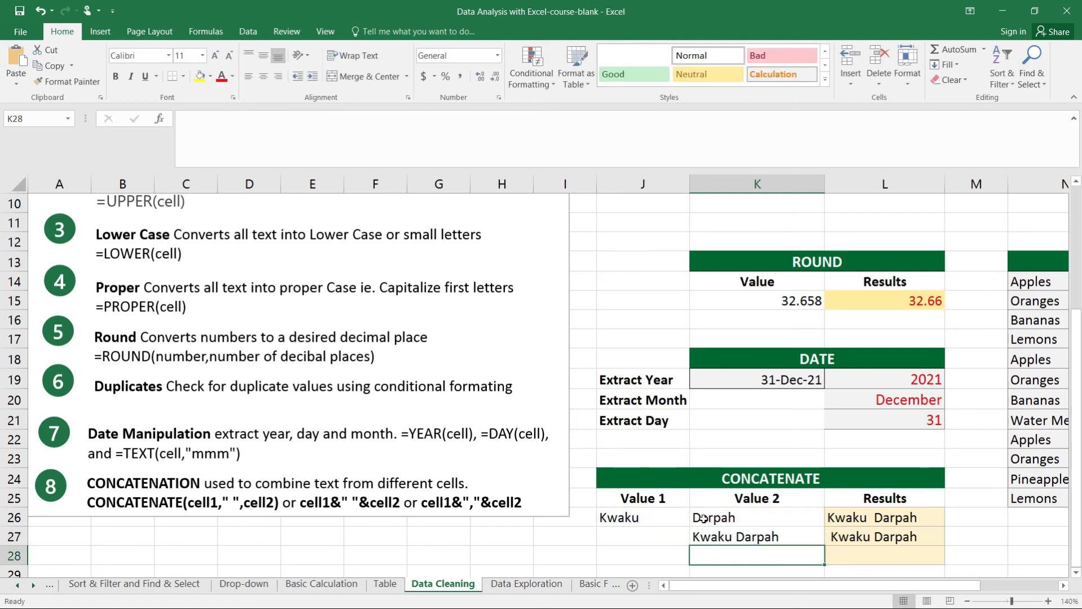
# Try K27's CONCATENATE formula without the comma between J26 and K26, and clear the cell
pyautogui.click(737, 535)
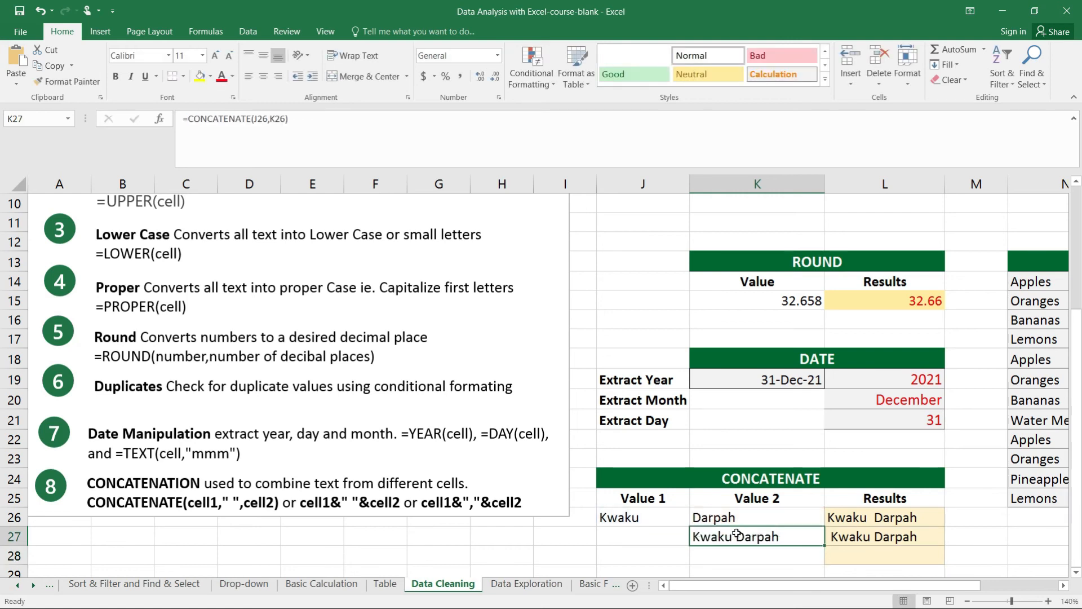
pyautogui.click(271, 119)
pyautogui.press('BackSpace')
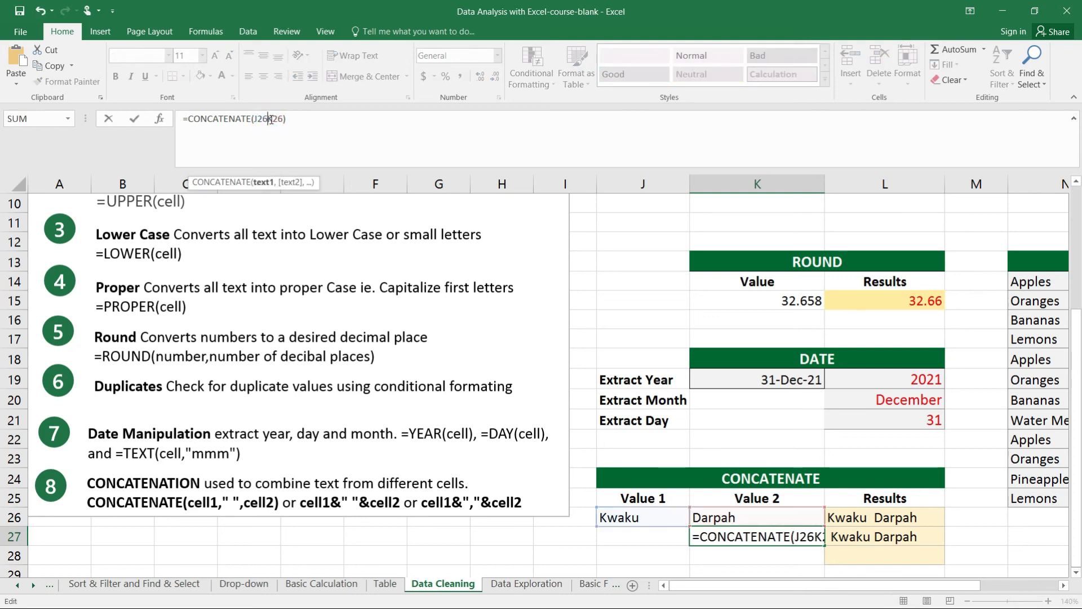
pyautogui.press('Return')
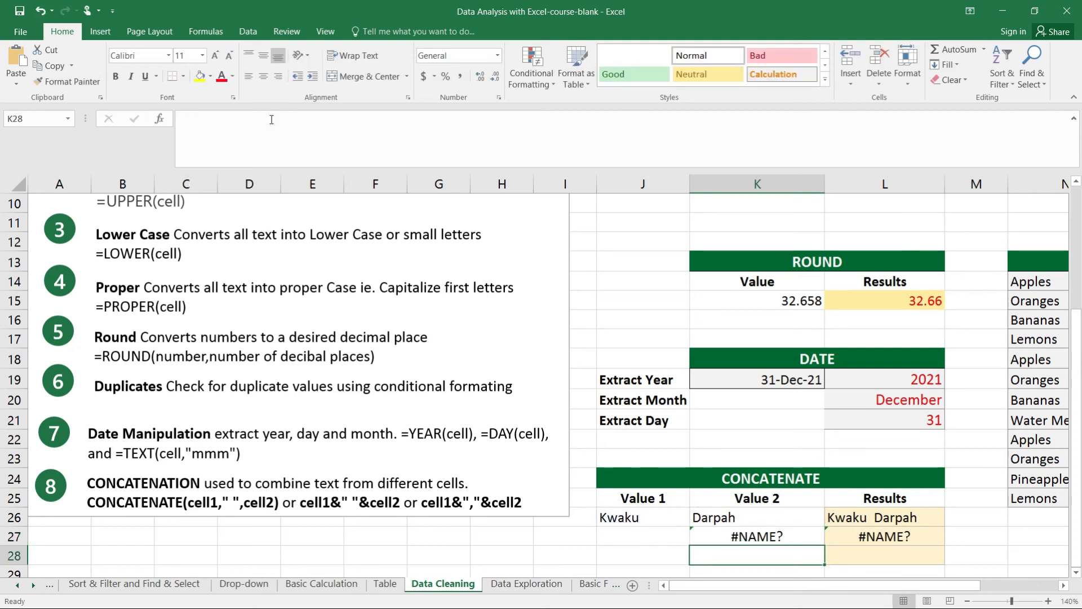
pyautogui.click(758, 536)
pyautogui.press('Delete')
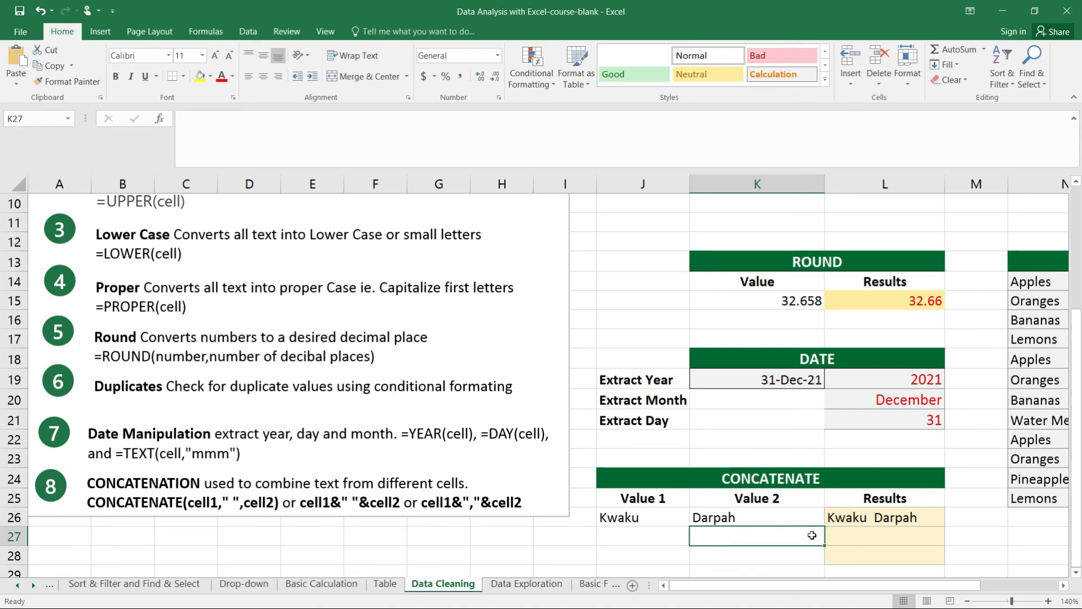
# Enter =CONCATENATE(J26,K26) in L27 to compare the join without a separator against L26, and clear the cell
pyautogui.click(857, 536)
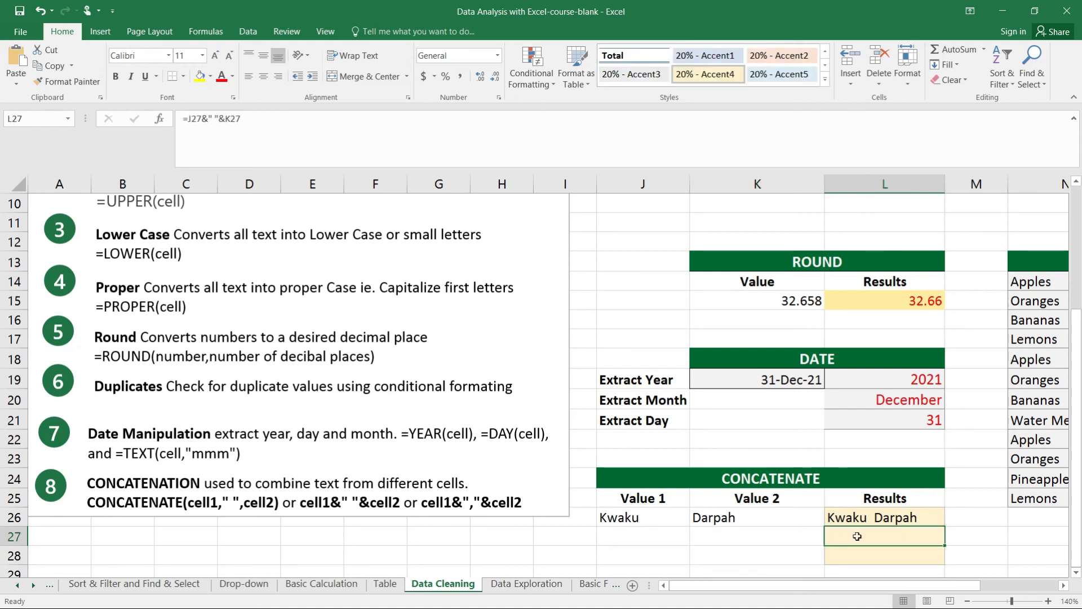
pyautogui.write('=CON')
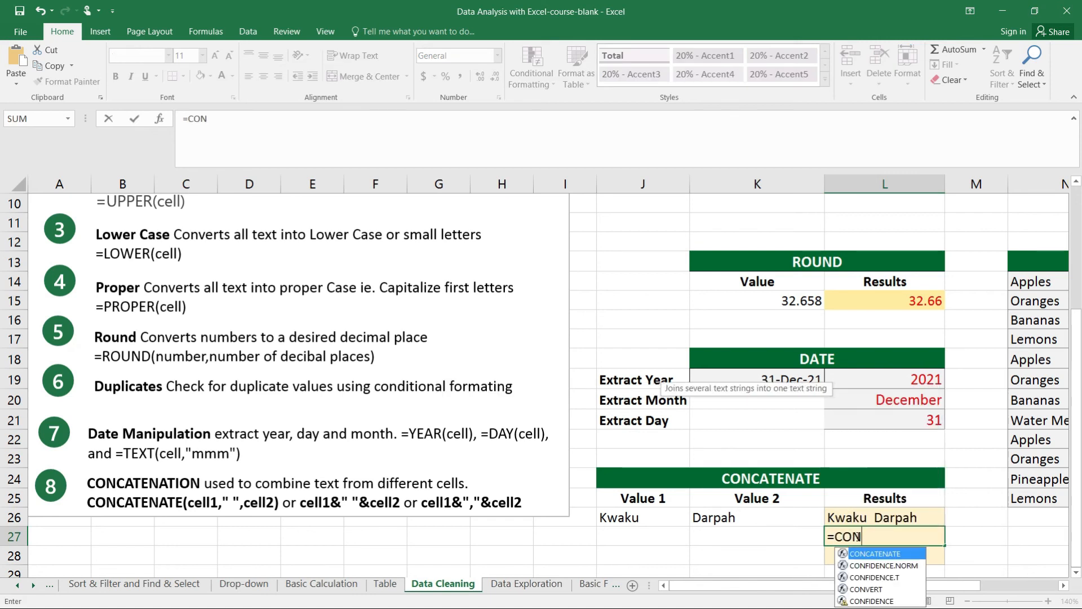
pyautogui.press('Tab')
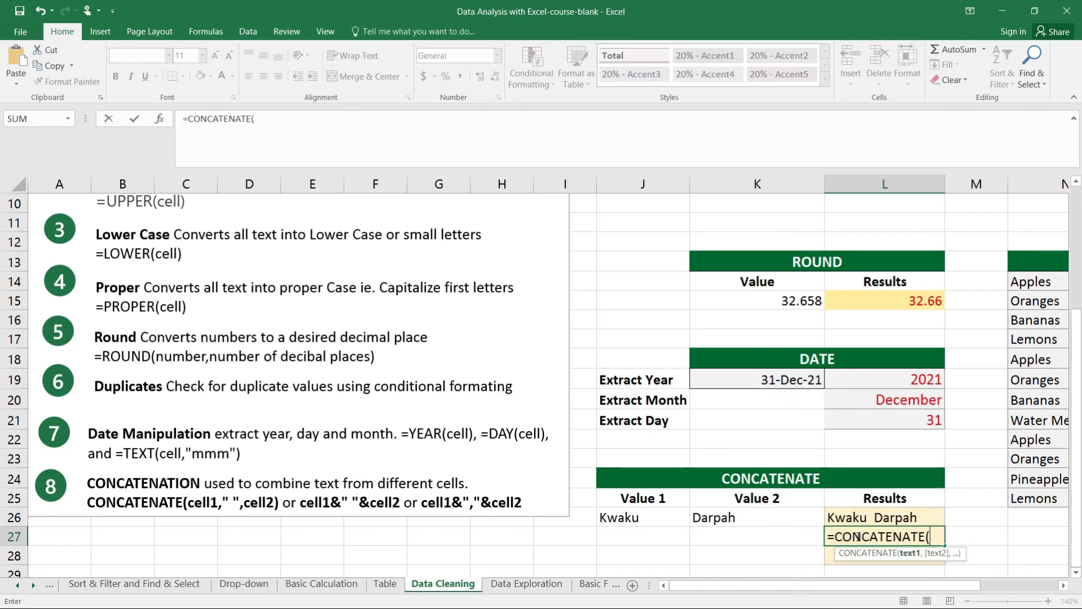
pyautogui.click(658, 522)
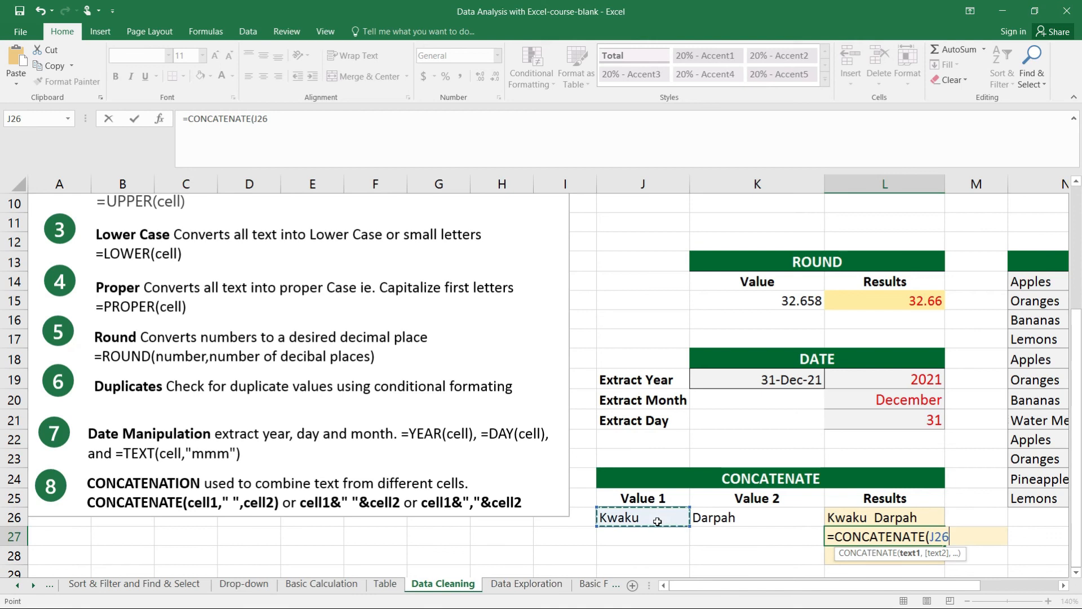
pyautogui.write(',')
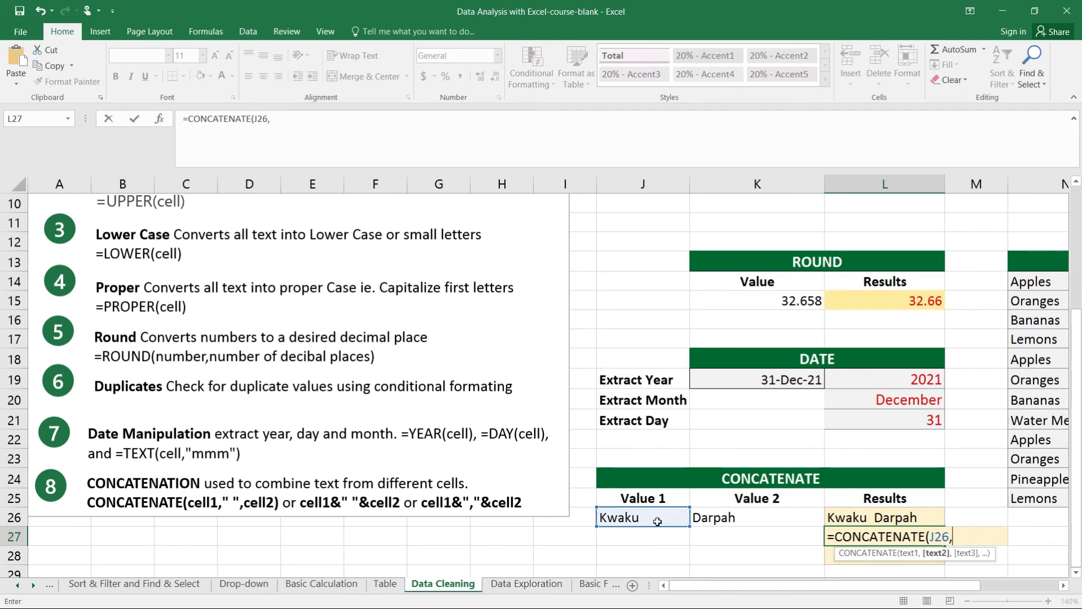
pyautogui.click(707, 517)
pyautogui.press('Return')
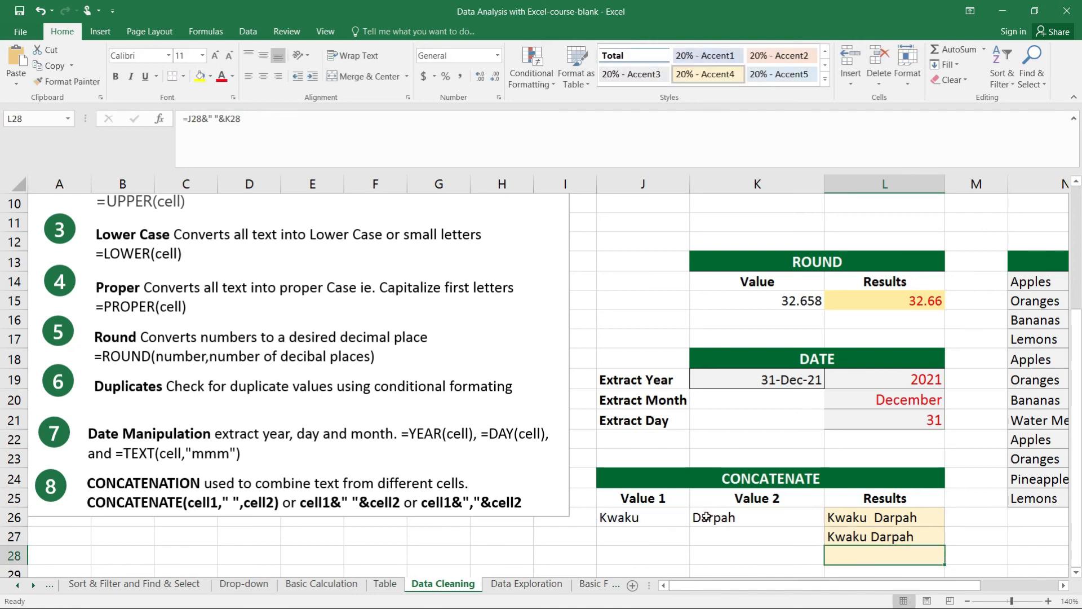
pyautogui.click(896, 539)
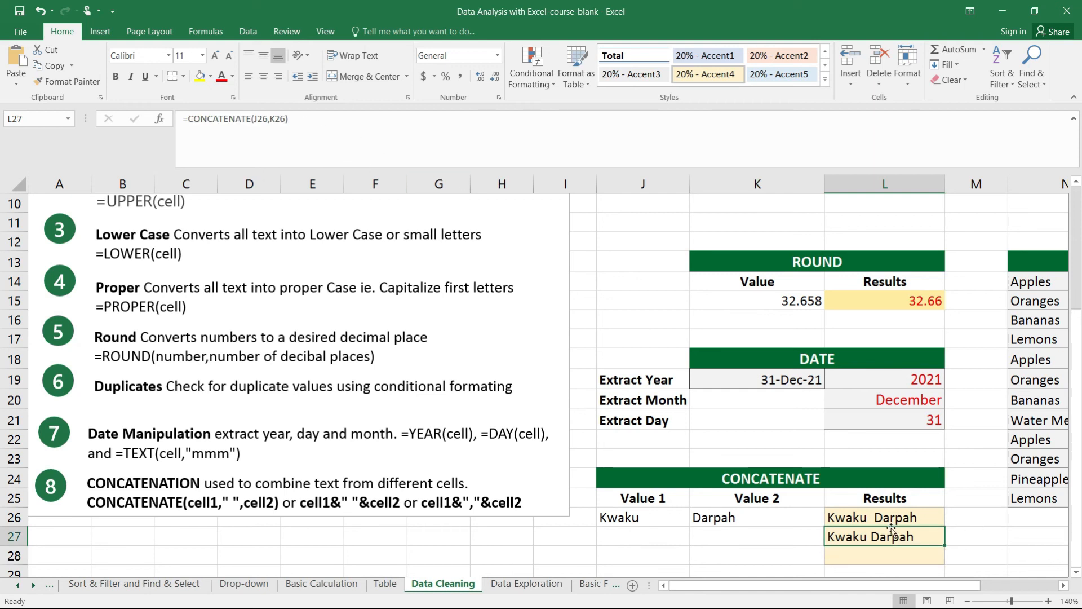
pyautogui.press('Delete')
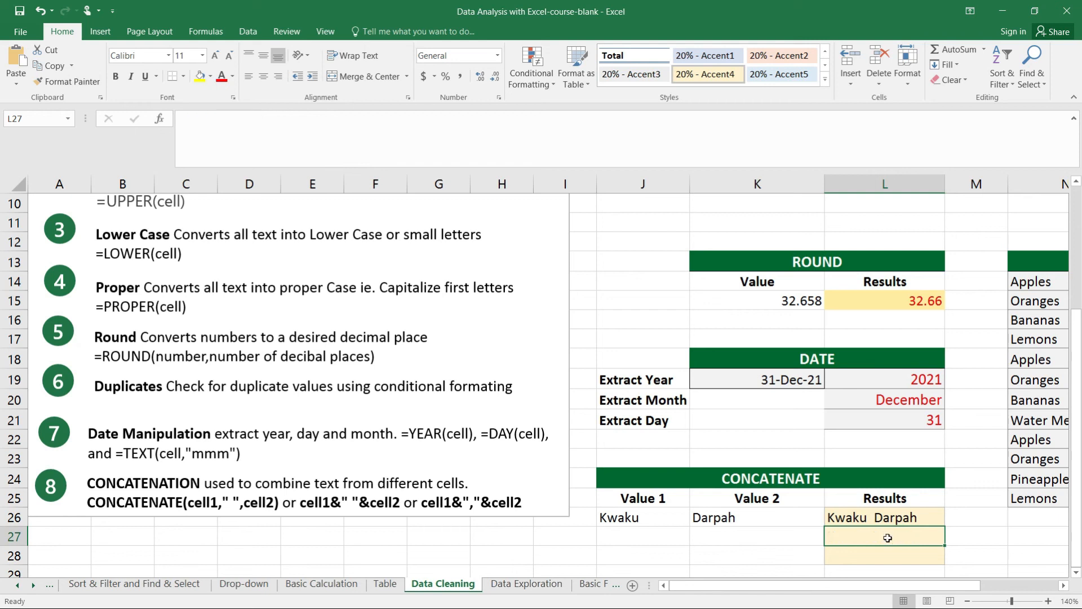
# Examine L26's formula and highlight the alternative syntax cell1&" "&cell2 in the CONCATENATION note
pyautogui.click(880, 517)
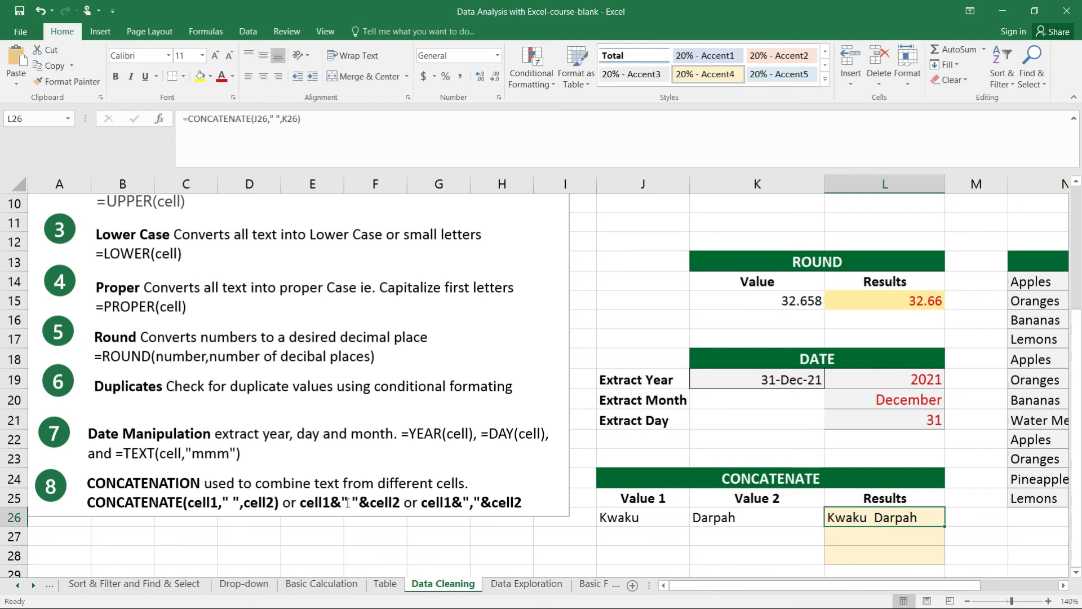
pyautogui.click(301, 503)
pyautogui.moveTo(302, 503); pyautogui.dragTo(393, 507)
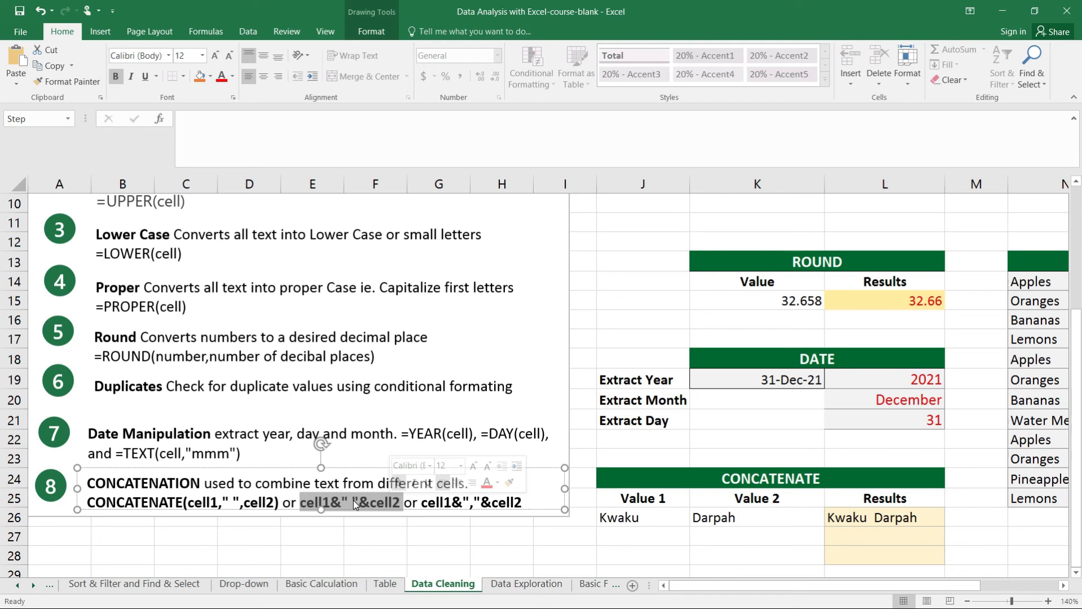
# Enter the formula =J26&" "&K26 in L27 to join Value 1 and Value 2 with a space using ampersands
pyautogui.click(854, 534)
pyautogui.write('=')
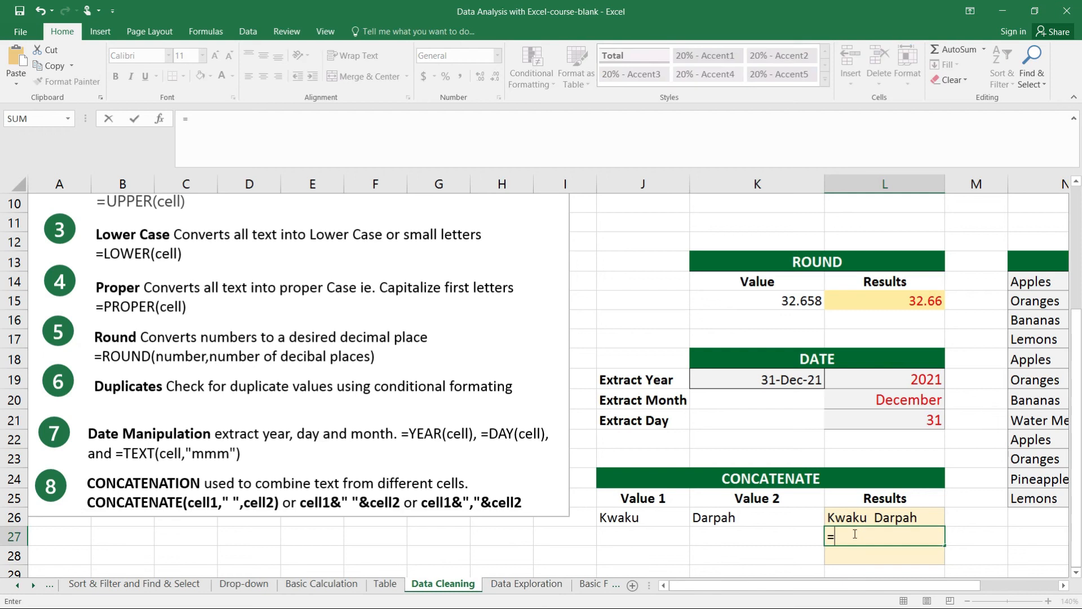
pyautogui.write('xell')
pyautogui.press('BackSpace')
pyautogui.press('BackSpace')
pyautogui.press('BackSpace')
pyautogui.press('BackSpace')
pyautogui.click(667, 516)
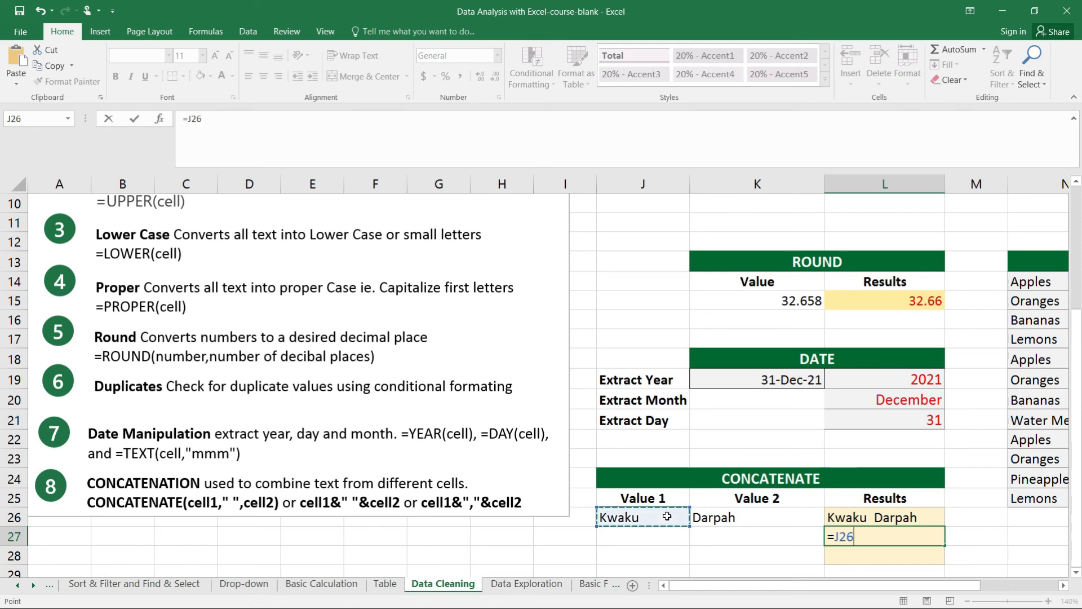
pyautogui.write('&')
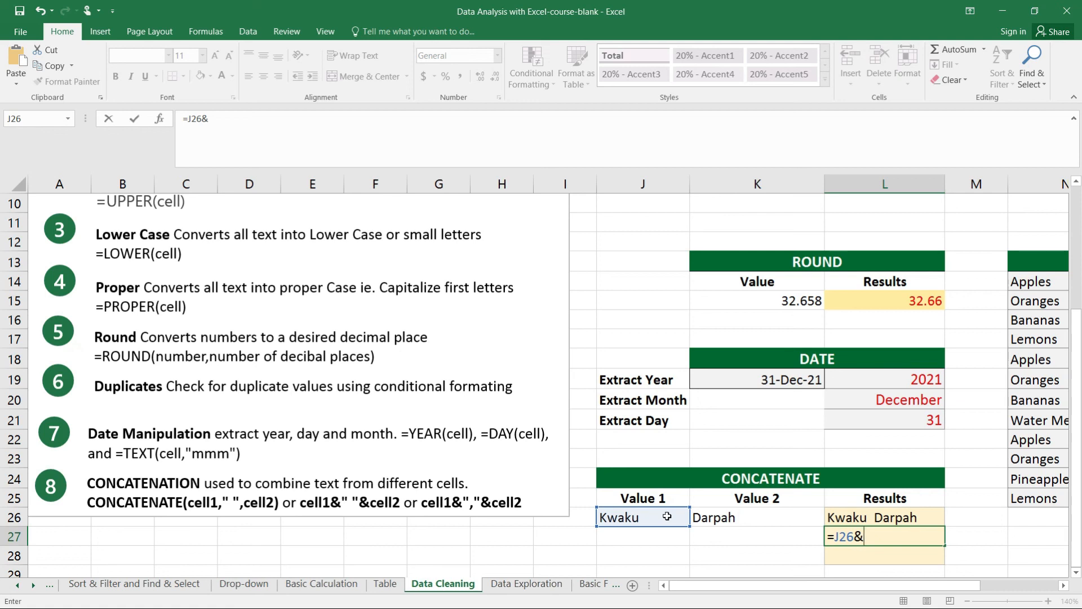
pyautogui.write("'")
pyautogui.press('BackSpace')
pyautogui.write('" "&')
pyautogui.click(761, 519)
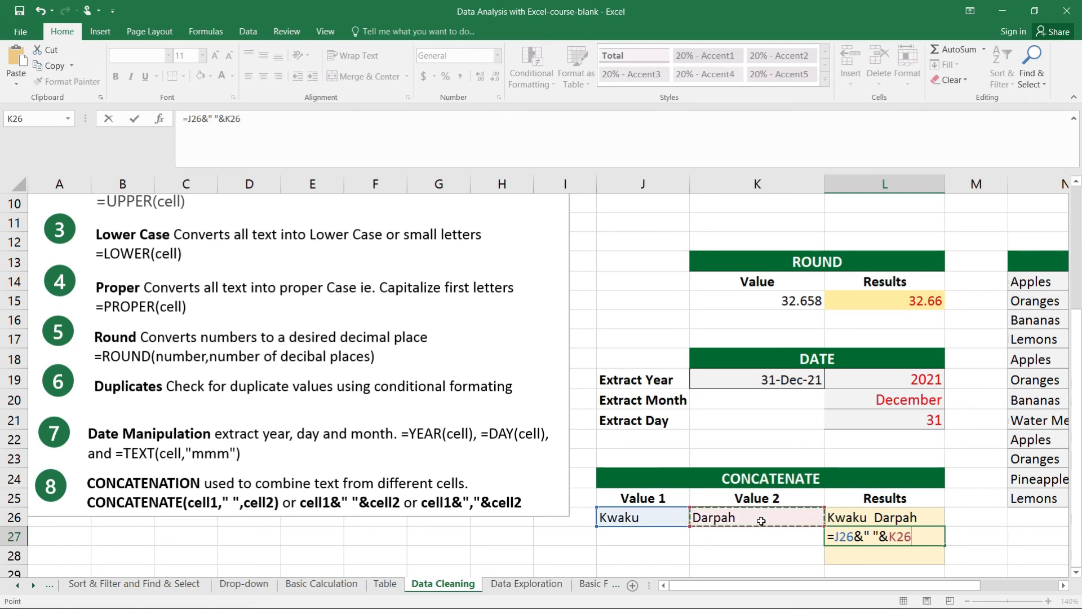
pyautogui.press('Return')
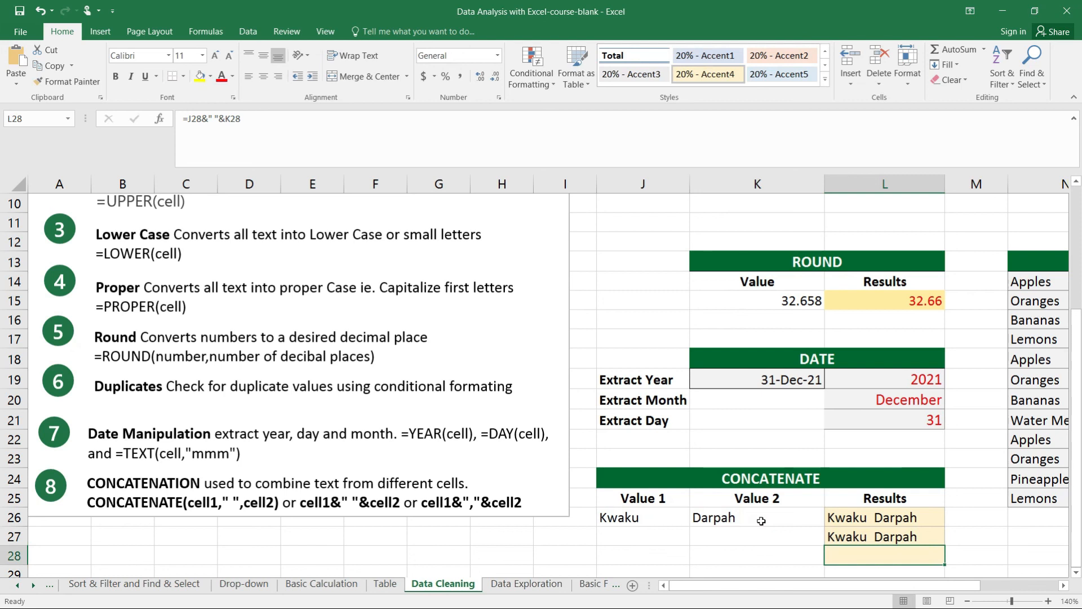
pyautogui.click(861, 533)
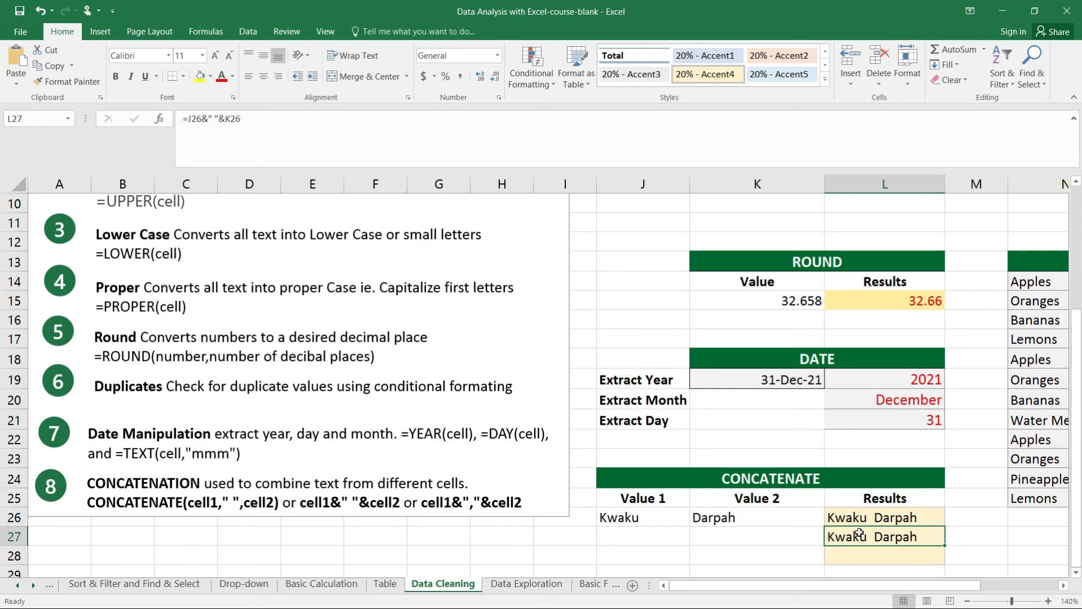
# Enter the formula =J26&","&K26 in L28 to join Value 1 and Value 2 with a comma using ampersands
pyautogui.press('Return')
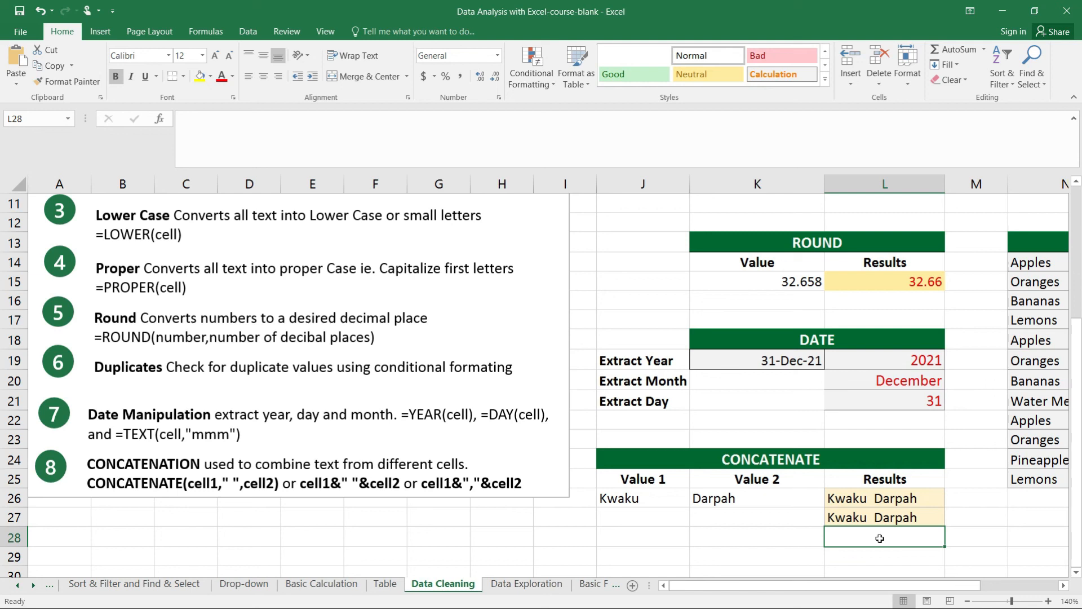
pyautogui.write('=')
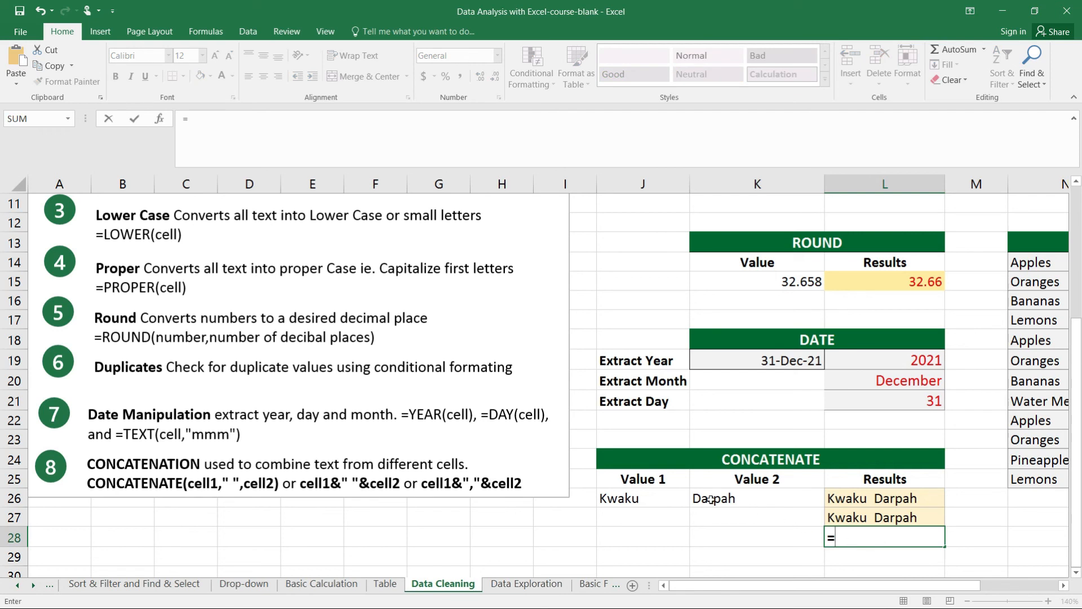
pyautogui.click(640, 501)
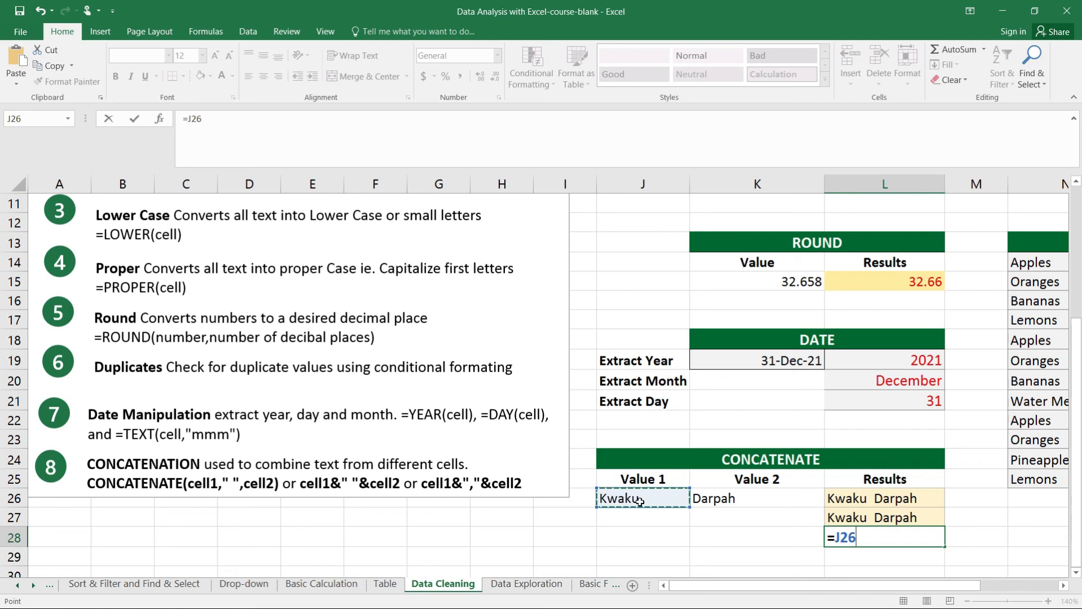
pyautogui.write('&","&')
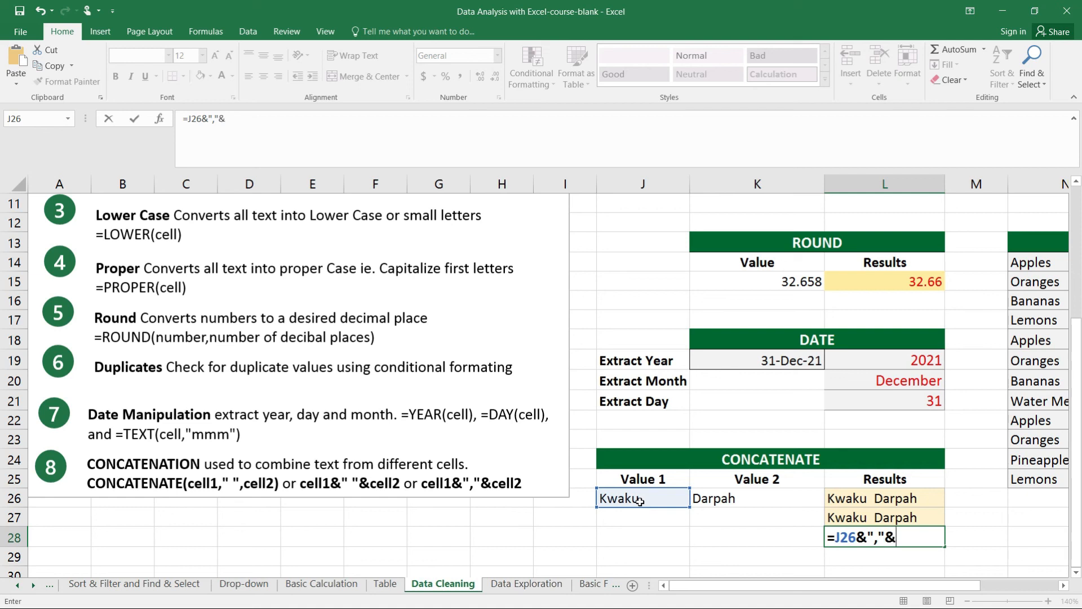
pyautogui.click(723, 499)
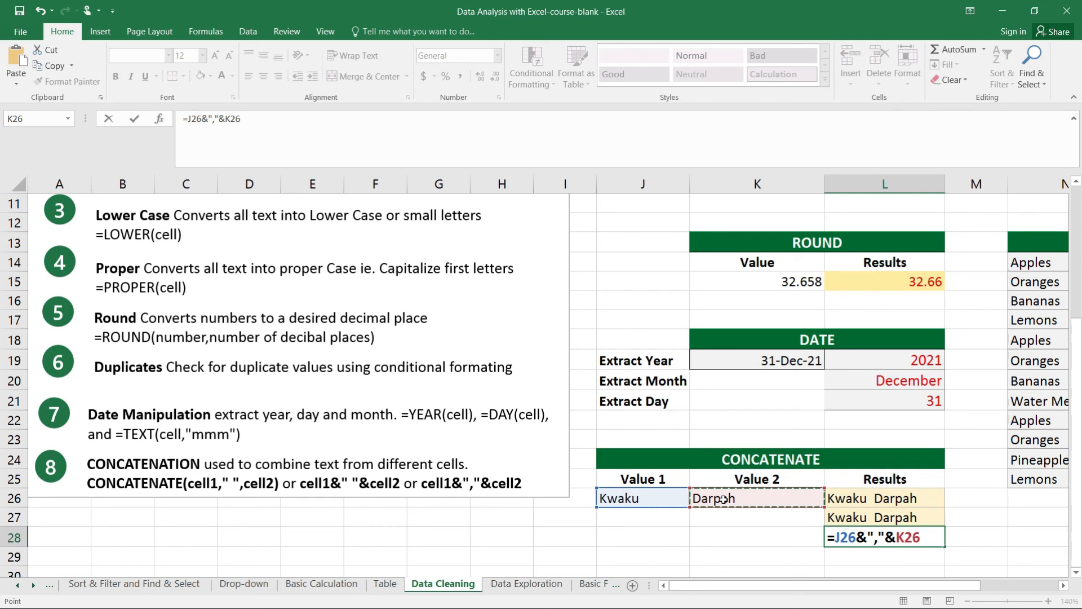
pyautogui.press('Return')
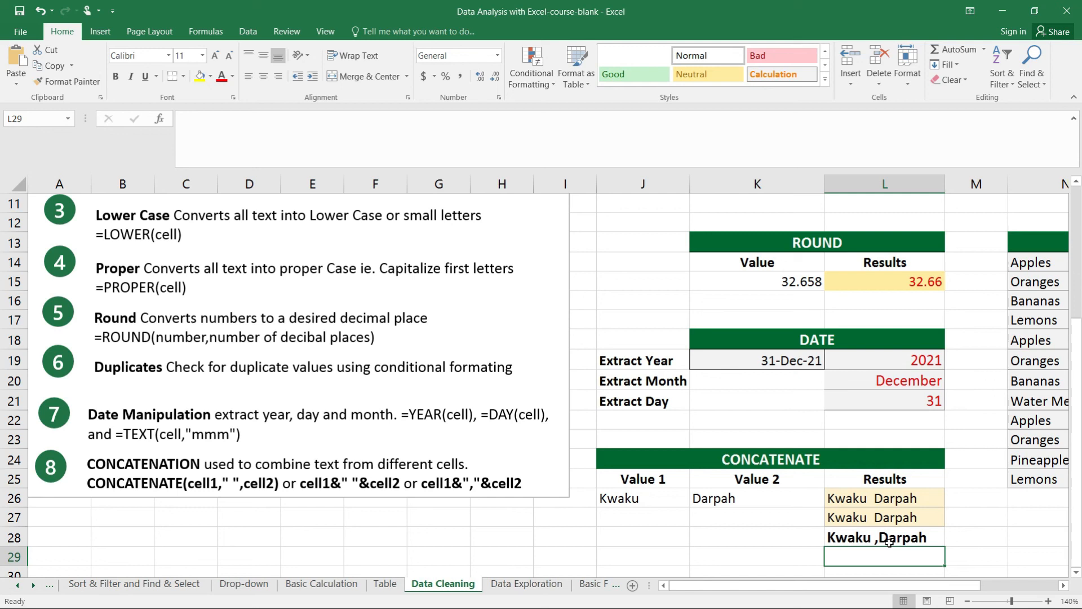
pyautogui.moveTo(1078, 470); pyautogui.dragTo(1080, 345)
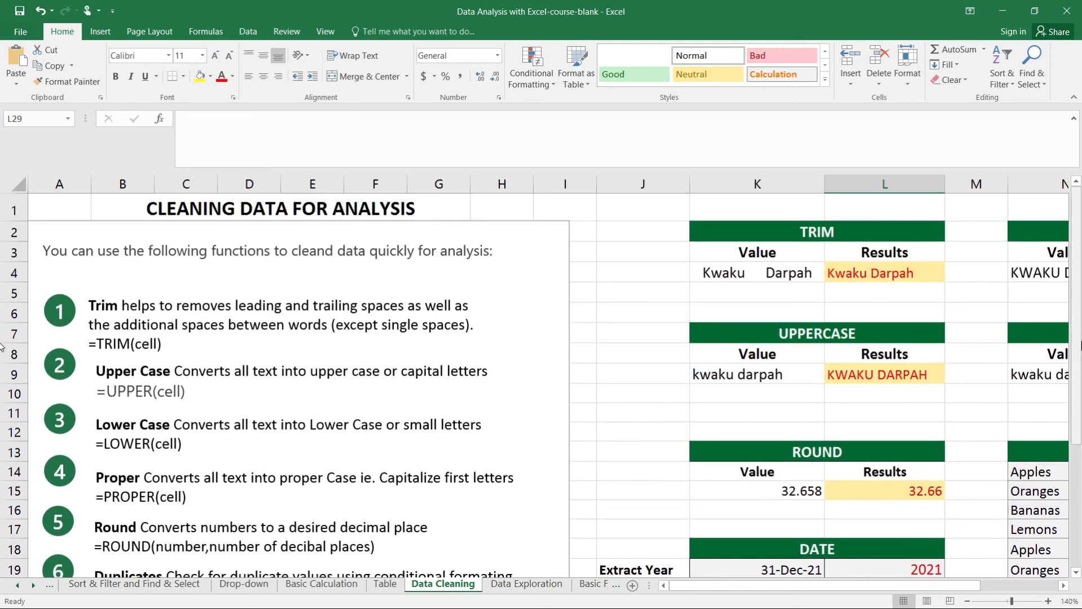